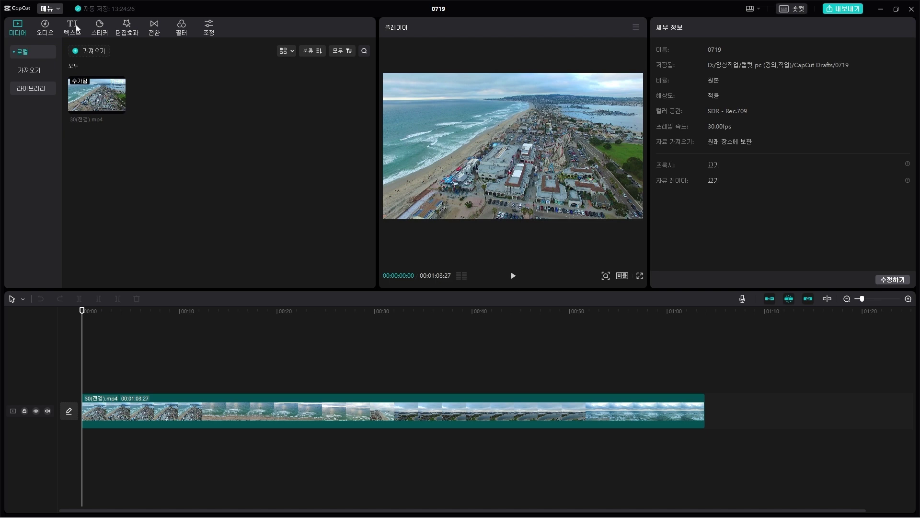
Add a default text clip (기본 텍스트) at the start of the timeline and delete it again
left_click(74, 29)
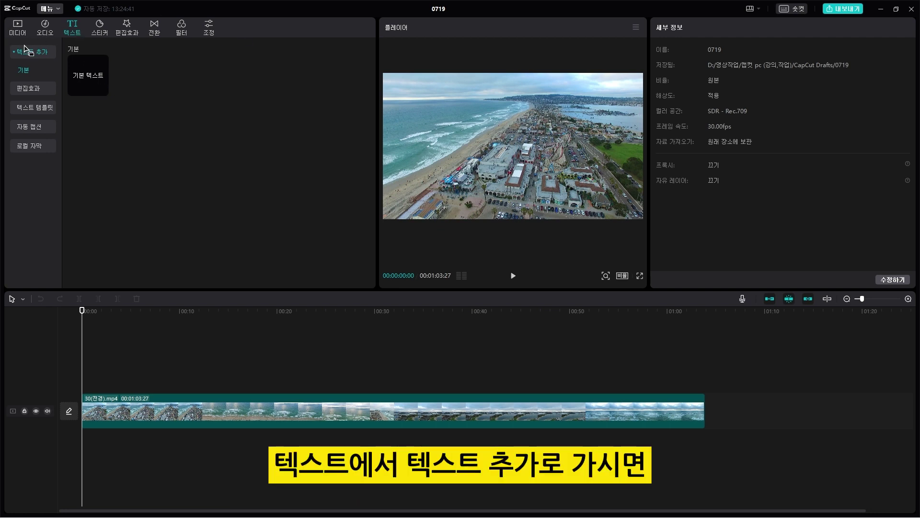
left_click(102, 90)
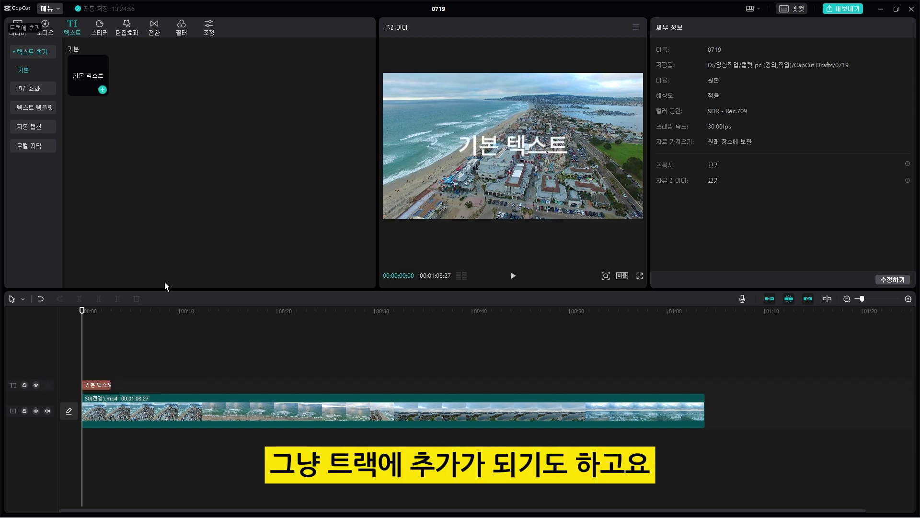
key("Delete")
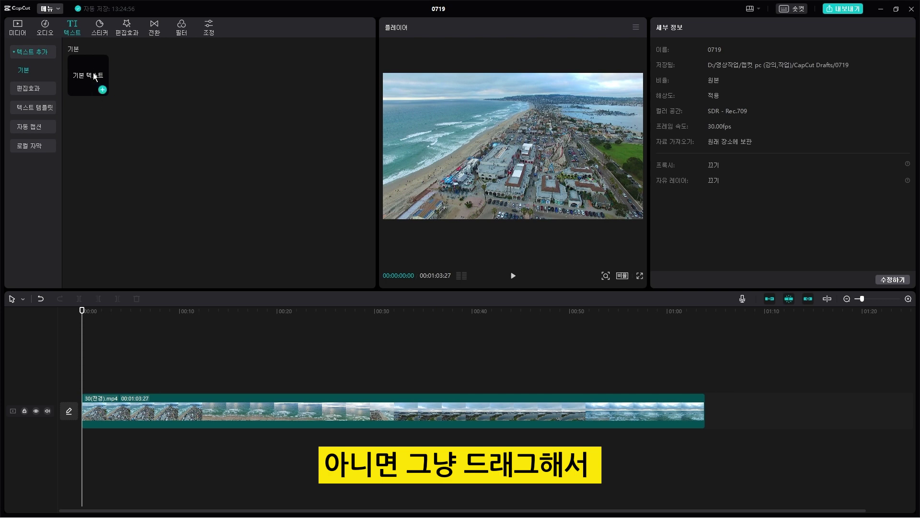
Place a 기본 텍스트 clip above the video at about 2 seconds and extend its end to about 9.5 seconds
left_click_drag(96, 81, 105, 381)
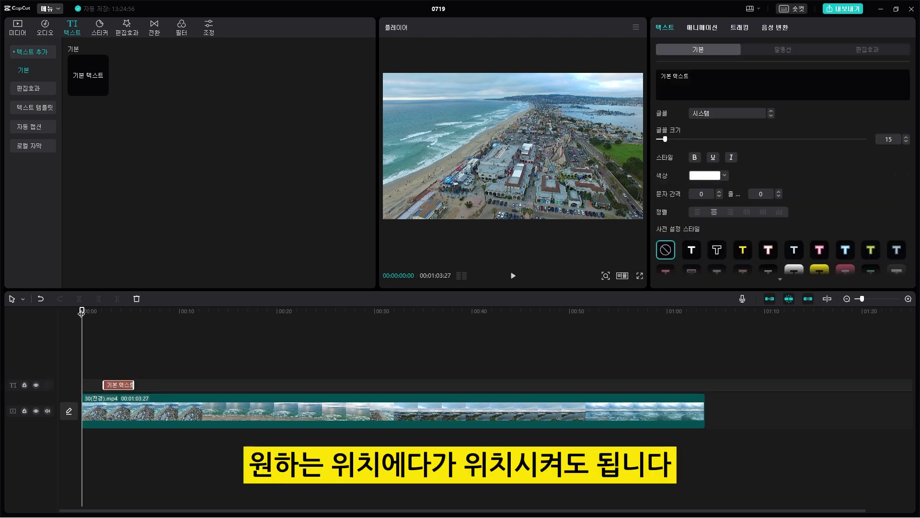
left_click_drag(81, 313, 107, 312)
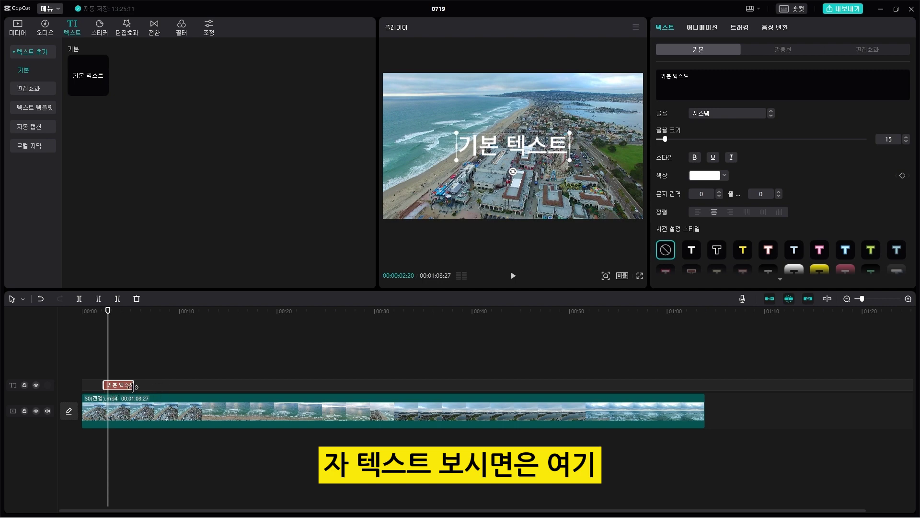
left_click_drag(134, 384, 182, 384)
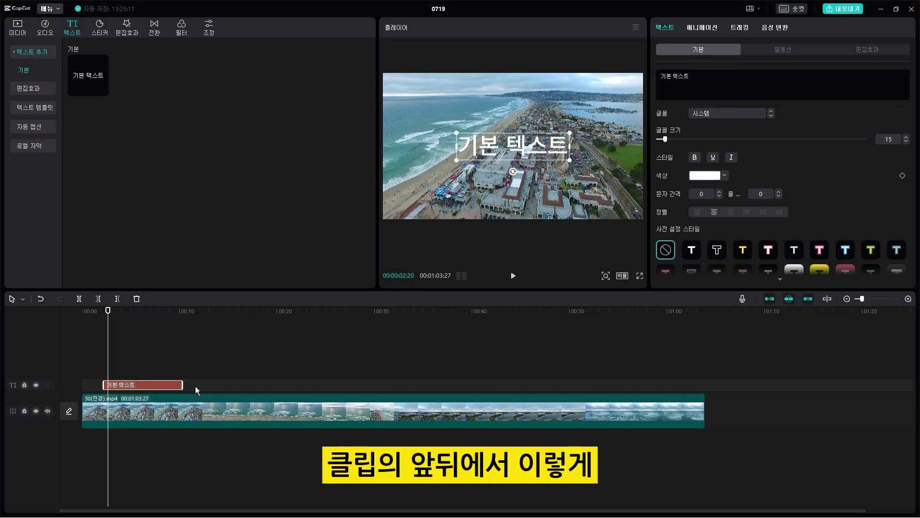
mouse_move(183, 386)
left_mouse_down()
mouse_move(158, 386)
mouse_move(175, 390)
left_mouse_up()
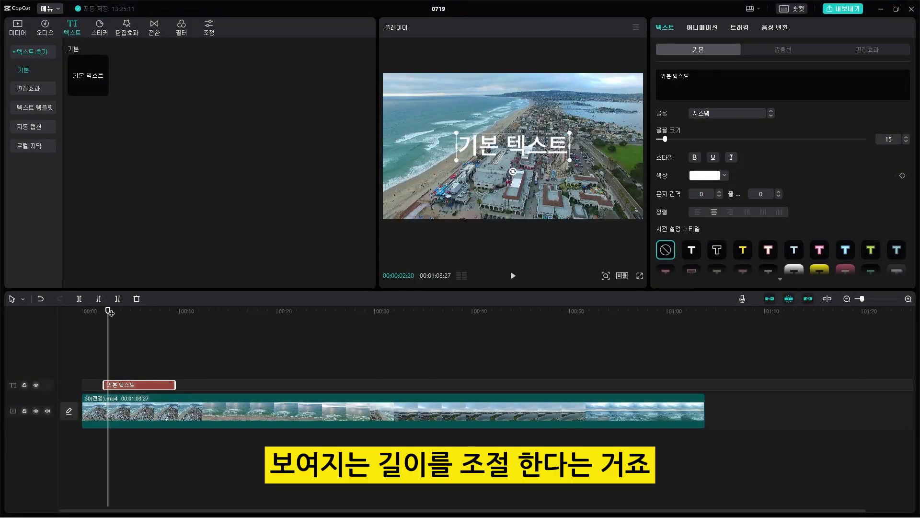
Split the text clip at 00:00:05:09 and move its second half to start at about 17 seconds
left_click_drag(110, 311, 134, 310)
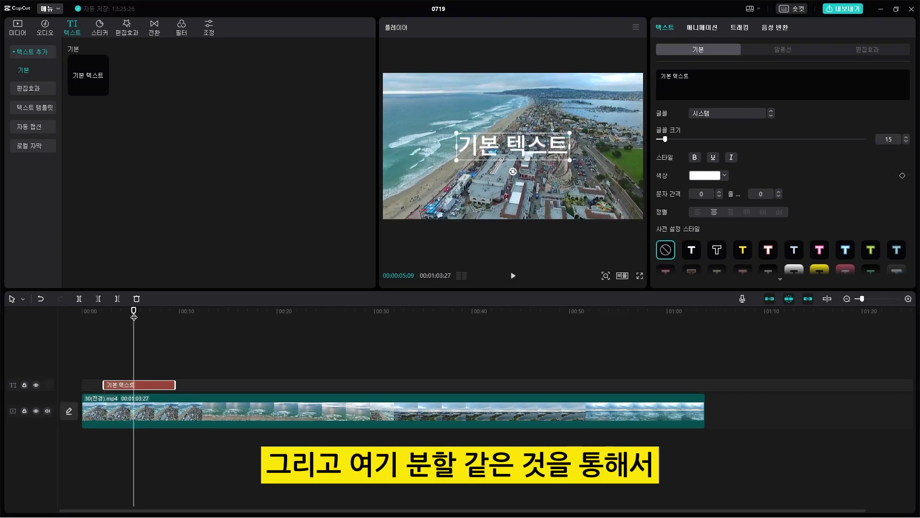
left_click(80, 299)
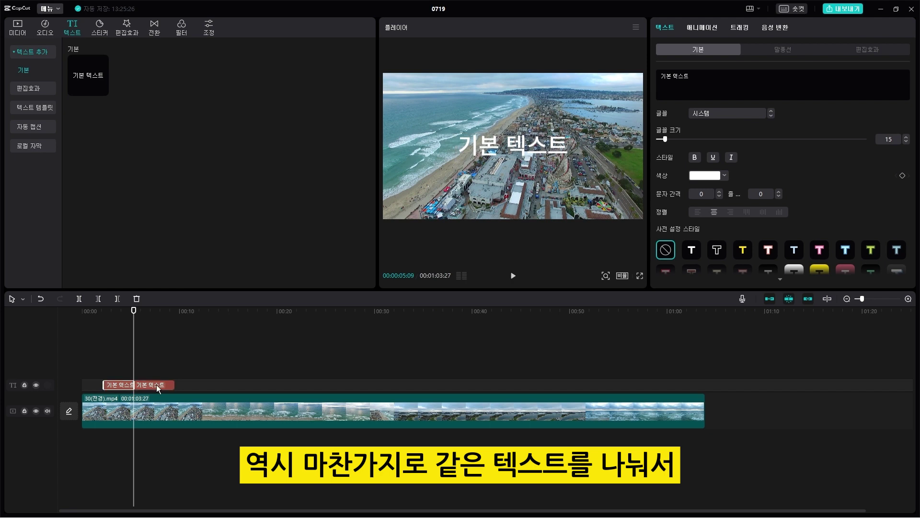
left_click_drag(156, 384, 266, 382)
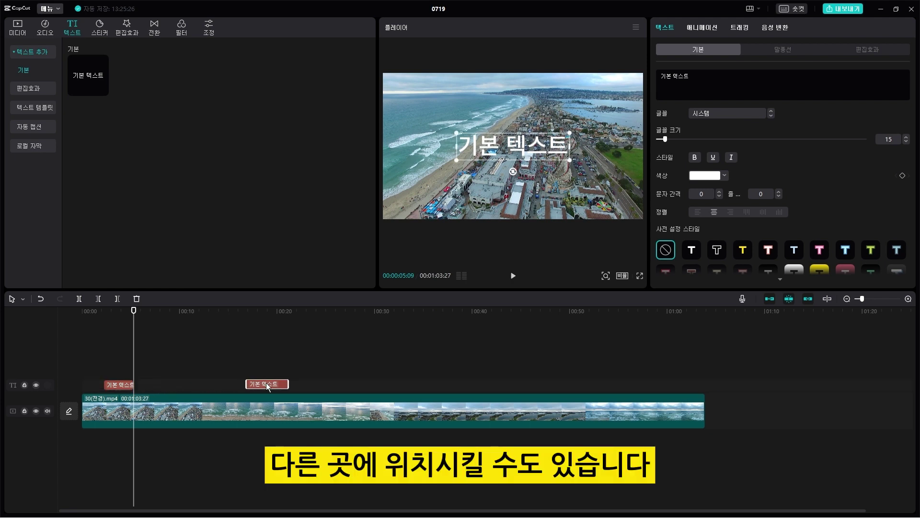
Copy the moved text clip and paste it on the text track at 00:00:27:08
left_click_drag(134, 310, 250, 310)
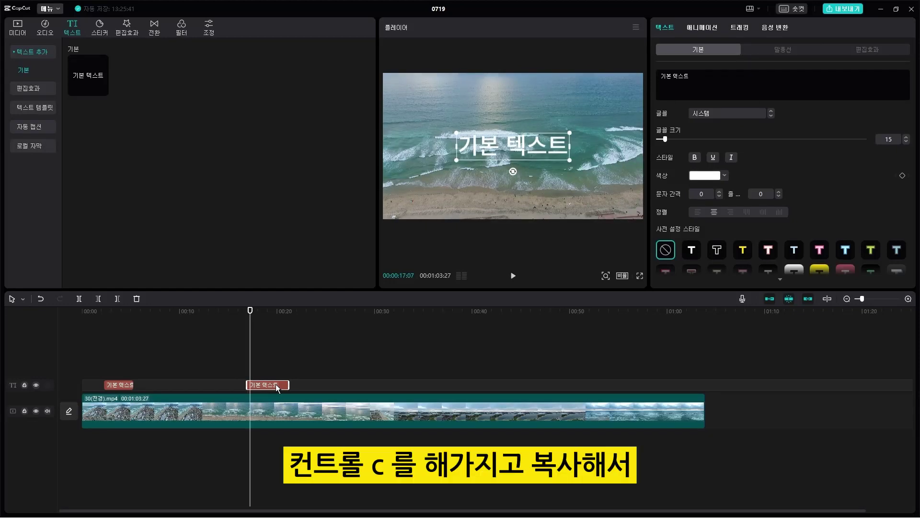
left_click_drag(251, 310, 348, 311)
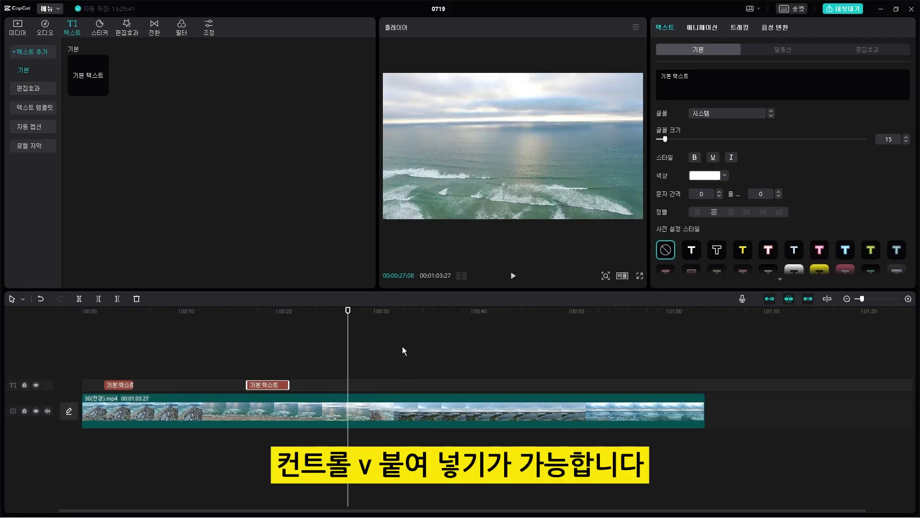
key("ctrl+v")
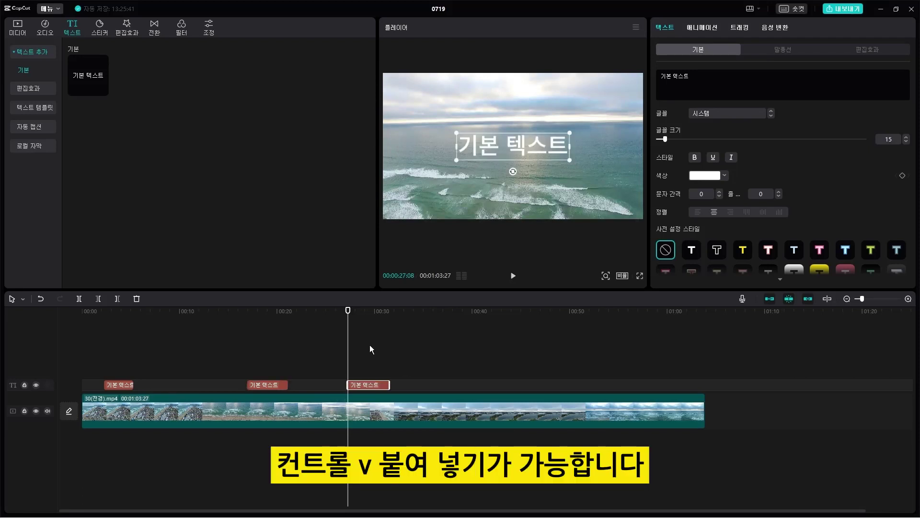
Copy the newly pasted text clip and paste another one at 00:00:36:21
right_click(377, 384)
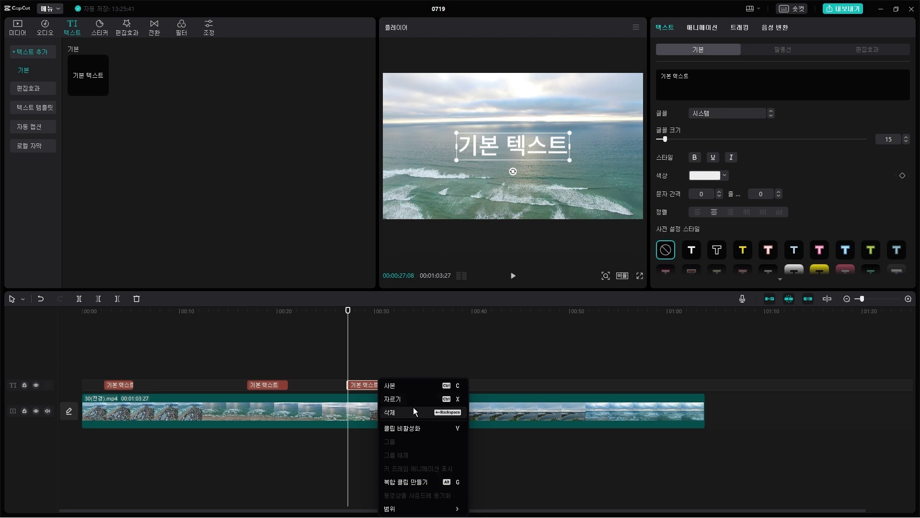
left_click(415, 389)
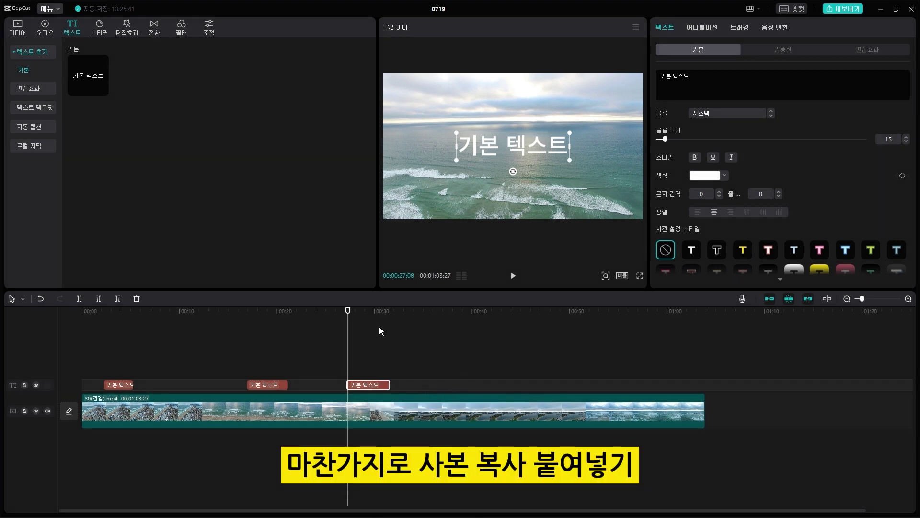
left_click_drag(348, 314, 440, 325)
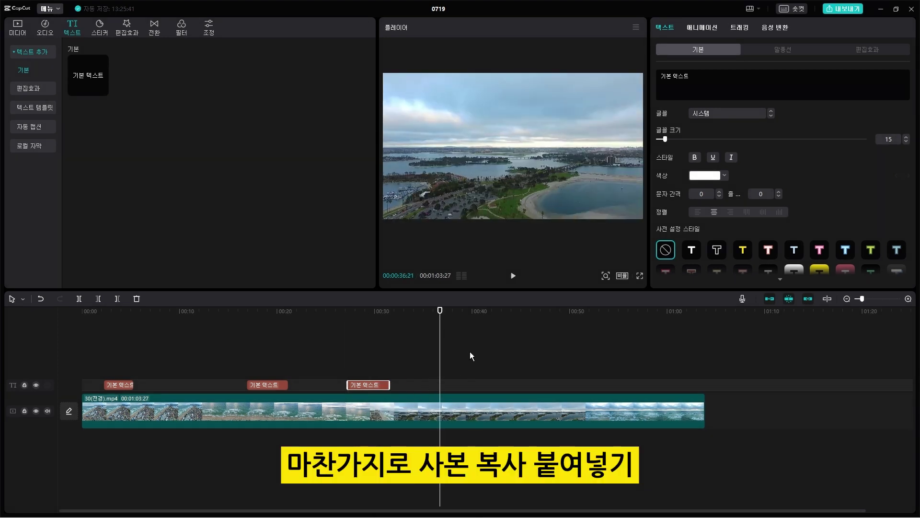
right_click(473, 368)
left_click(496, 378)
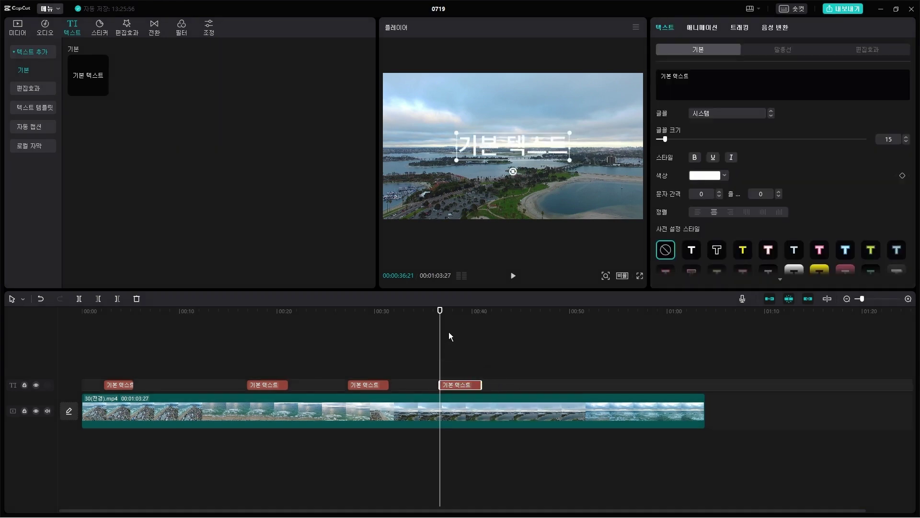
Delete the three text clips that follow the first one on the text track
left_click(100, 329)
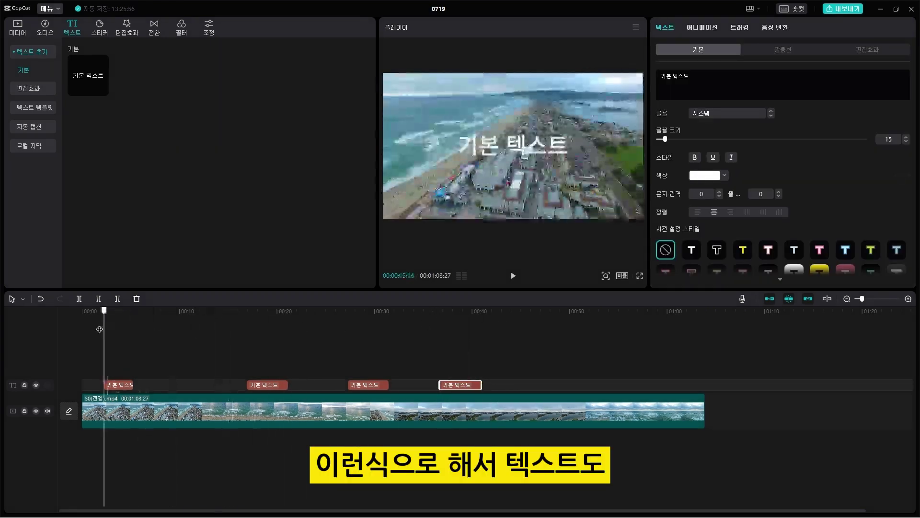
left_click_drag(100, 329, 272, 338)
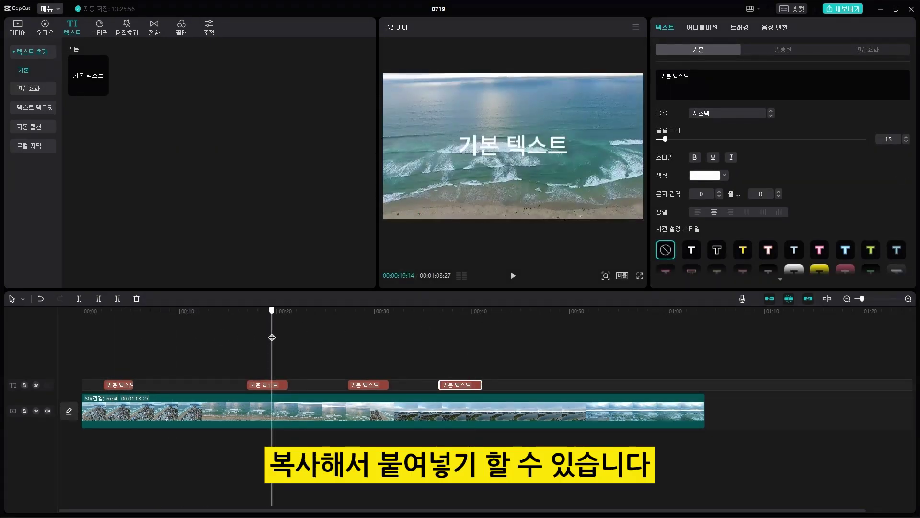
left_click(384, 387)
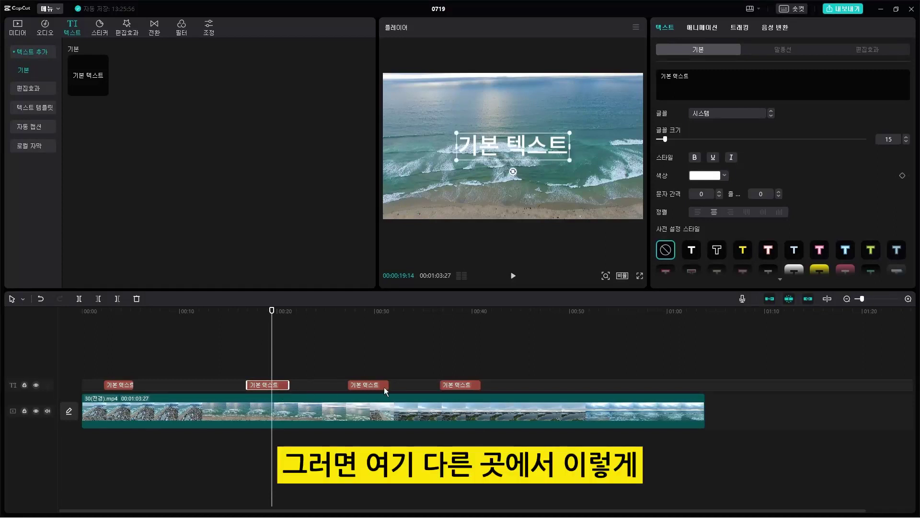
left_click(472, 384)
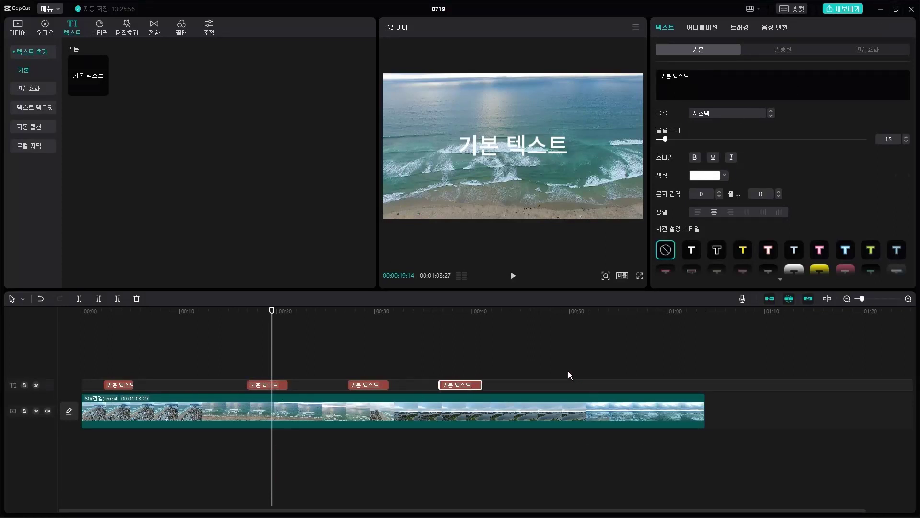
left_click_drag(529, 364, 243, 385)
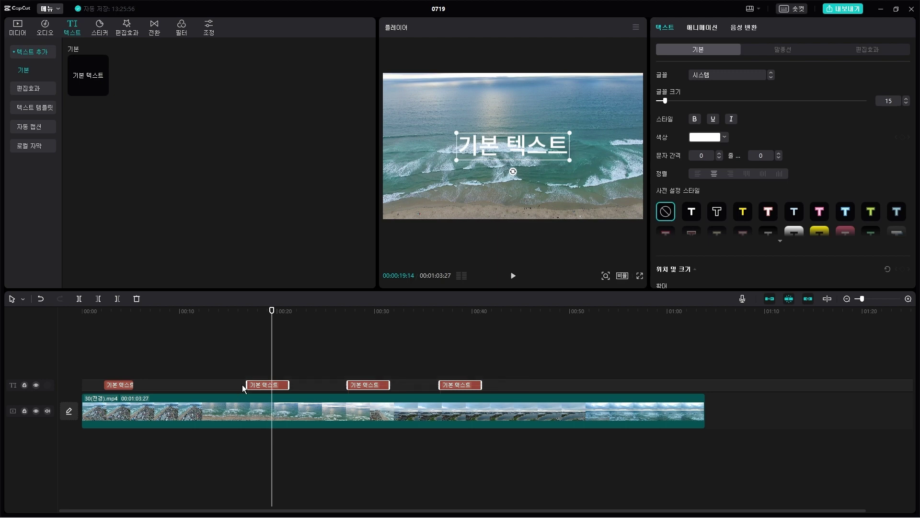
key("Delete")
Replace the wording of the remaining text clip with "캡컷 pc"
left_click_drag(272, 312, 104, 312)
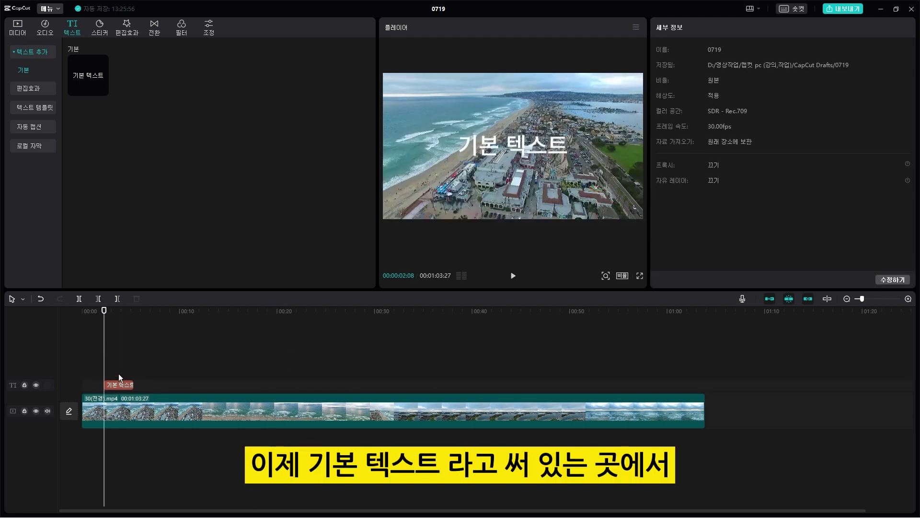
left_click(125, 384)
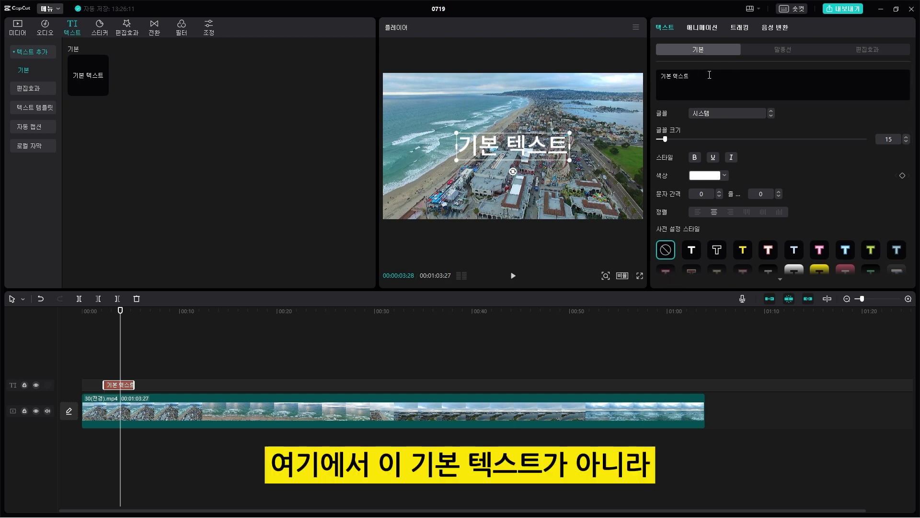
left_click_drag(709, 74, 652, 76)
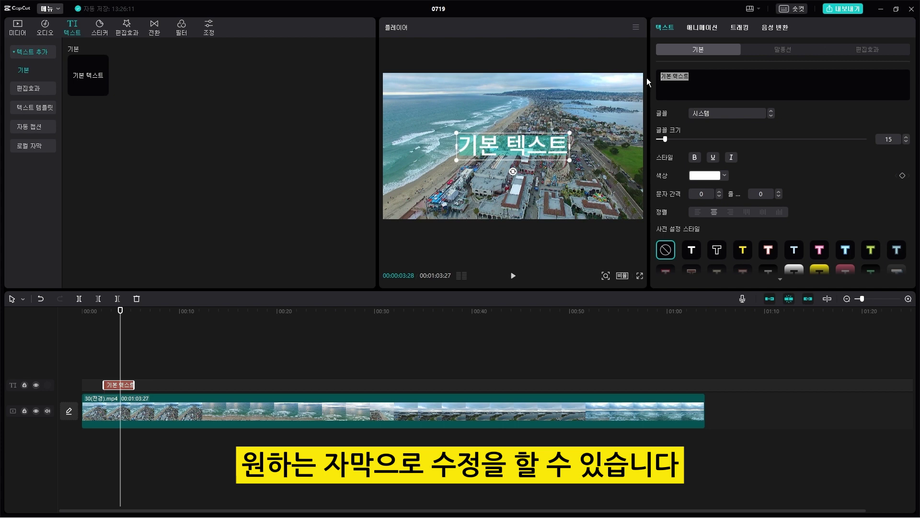
type("캡")
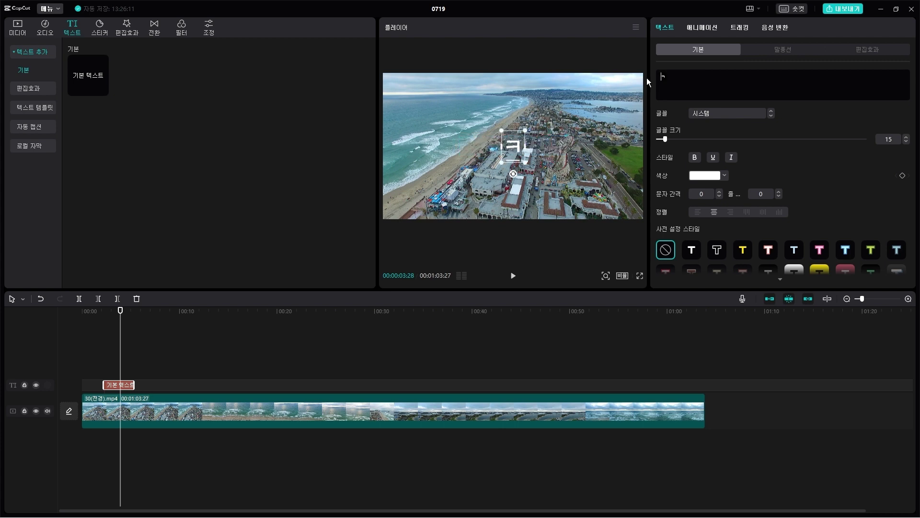
type("컷 pc")
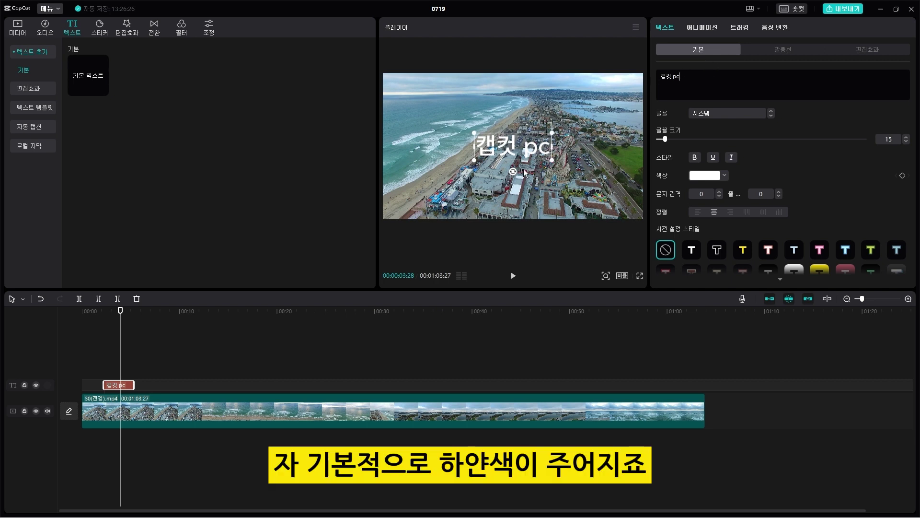
Set the font of the "캡컷 pc" text to NanumGothicBold and its font size to 21
left_click(750, 114)
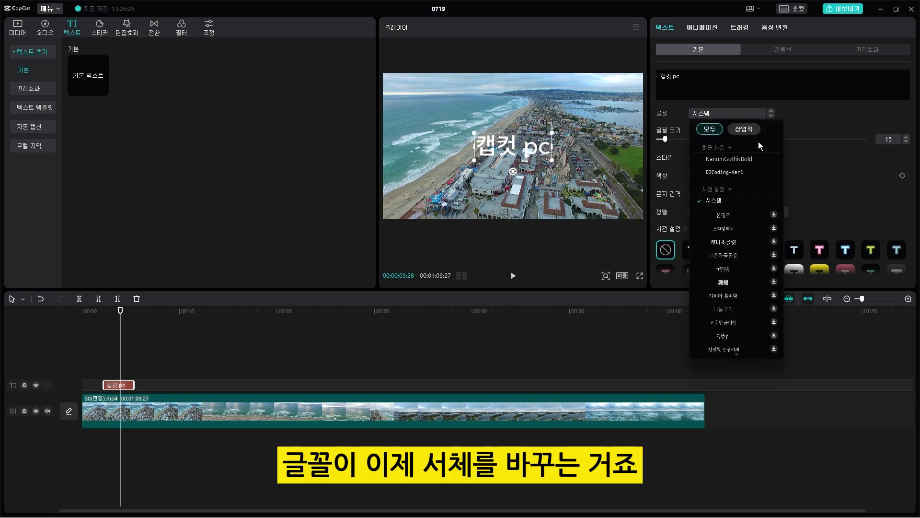
scroll(739, 209, "down", 10)
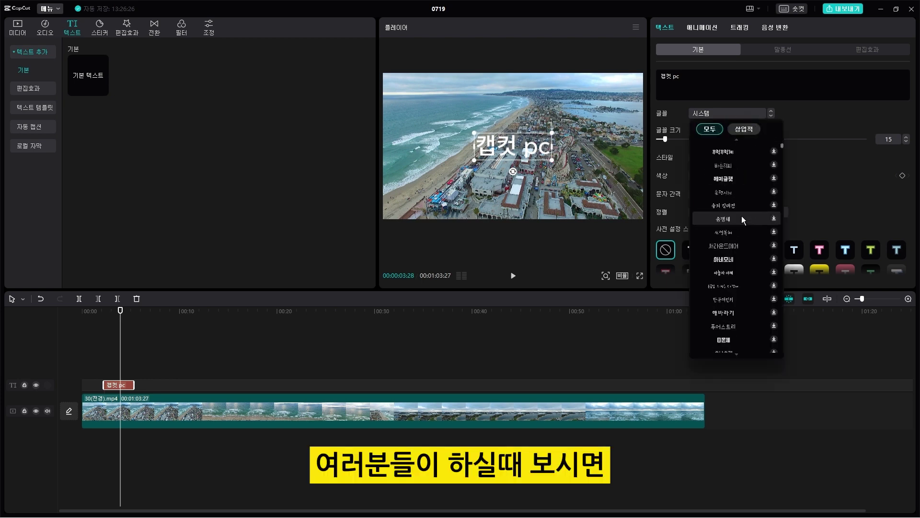
scroll(743, 218, "down", 10)
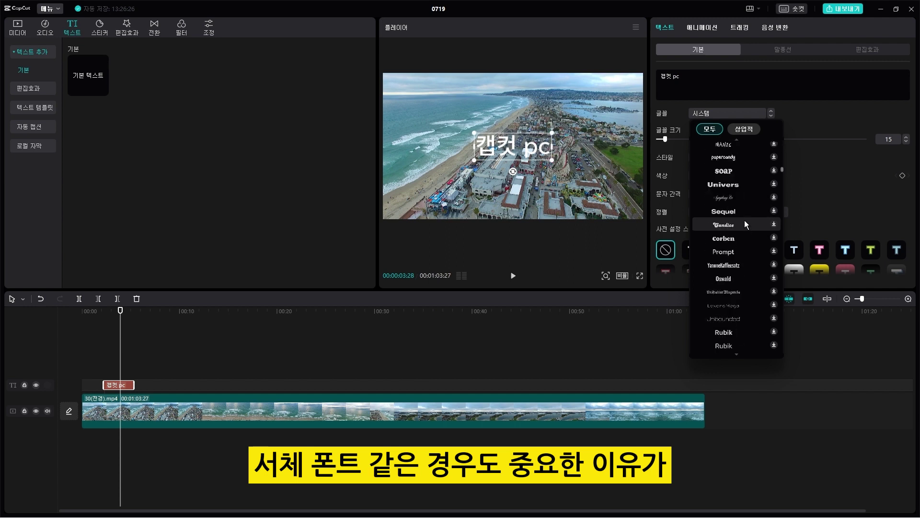
scroll(745, 223, "down", 10)
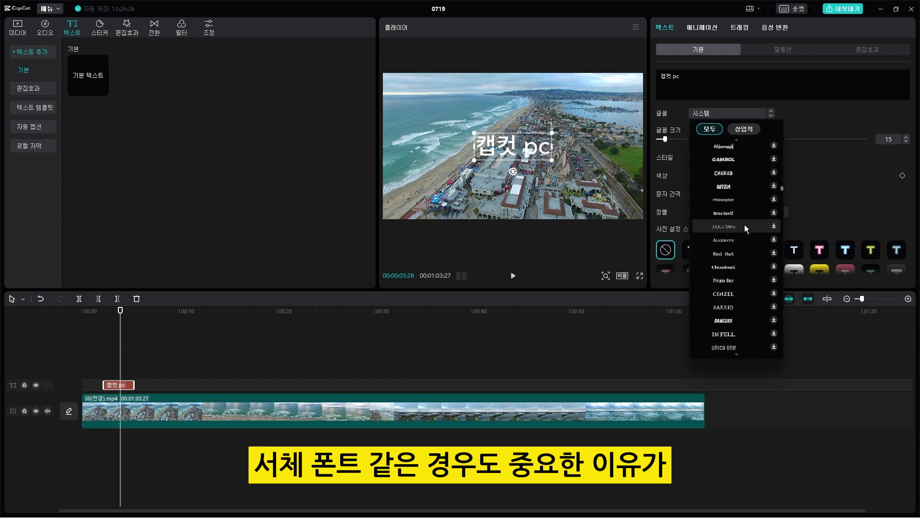
scroll(745, 219, "down", 10)
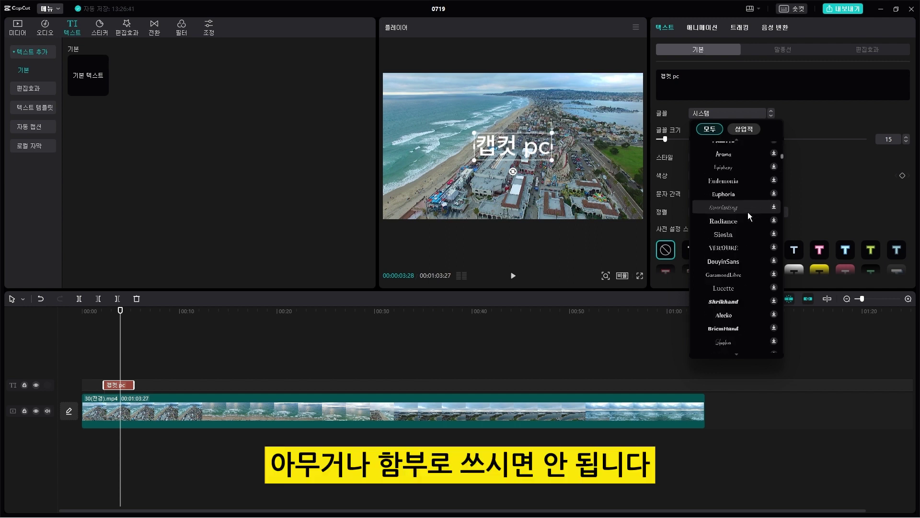
scroll(748, 212, "up", 20)
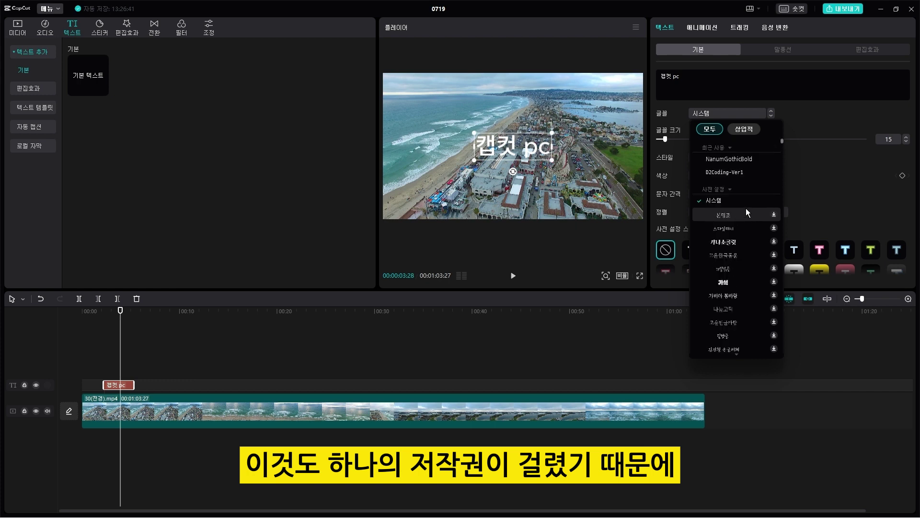
left_click(745, 162)
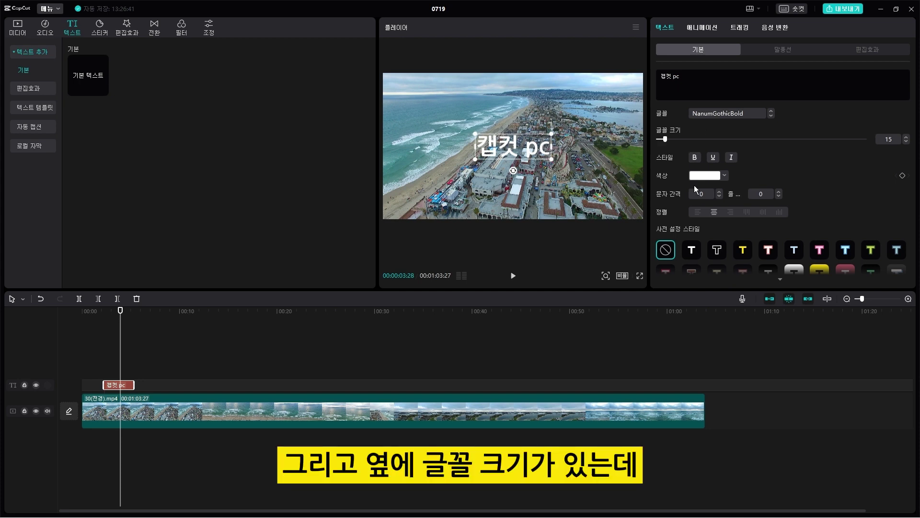
mouse_move(666, 140)
left_mouse_down()
mouse_move(684, 140)
mouse_move(670, 146)
left_mouse_up()
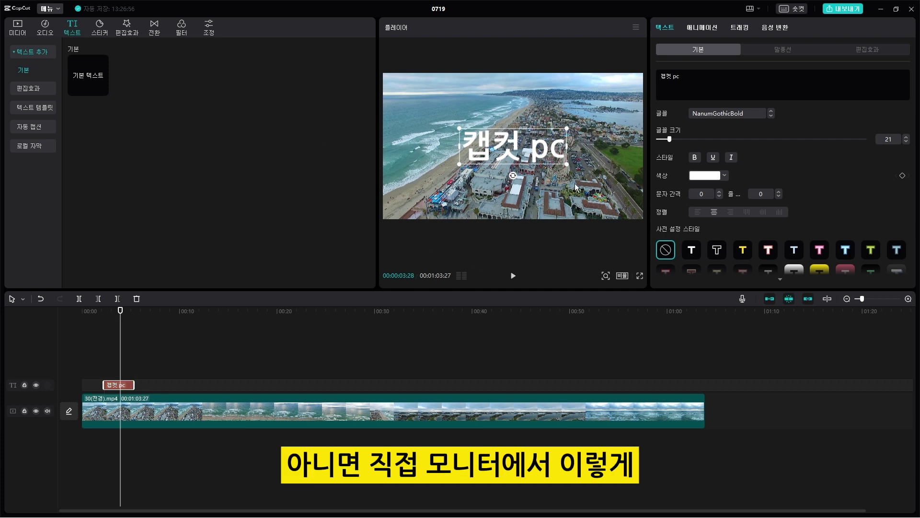
Select the "캡컷 pc" text, scale it down to about 85% and place it at about X -85, Y 113
left_click(580, 168)
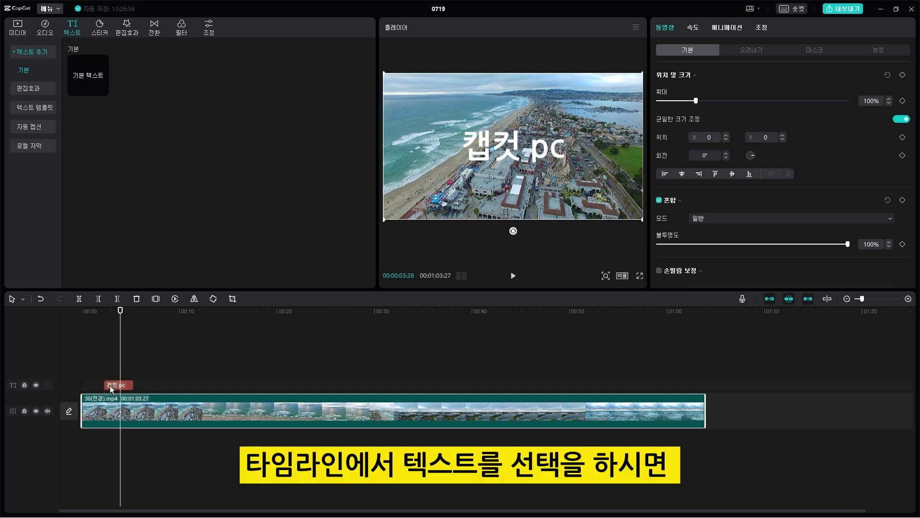
left_click(110, 386)
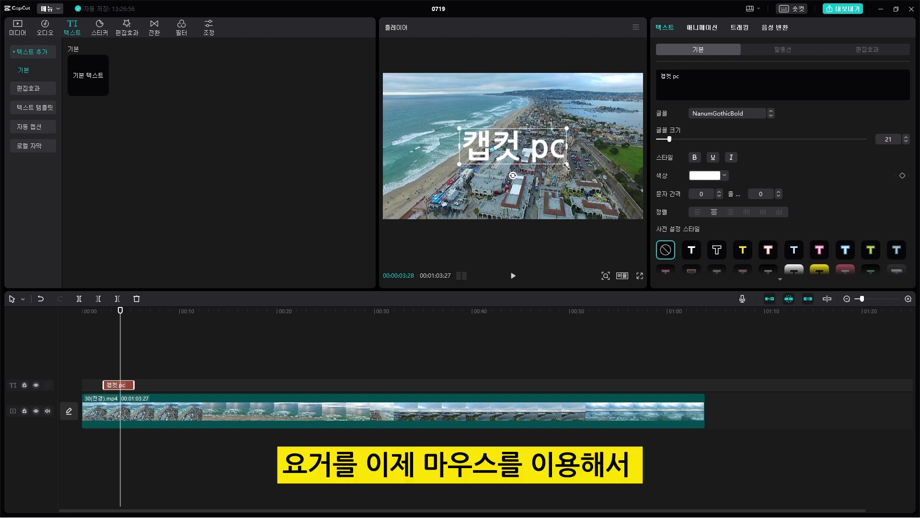
left_click_drag(567, 165, 507, 176)
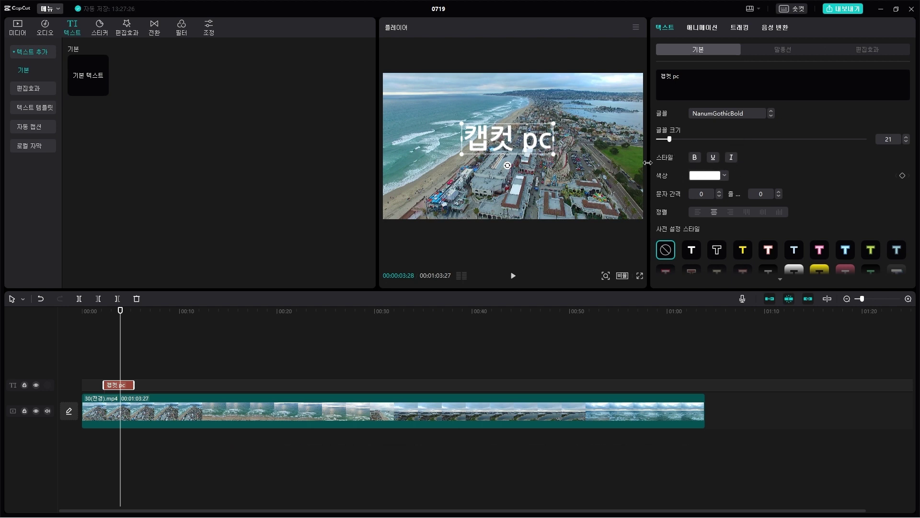
Change the colour of the "캡컷 pc" text to bright yellow
left_click(723, 175)
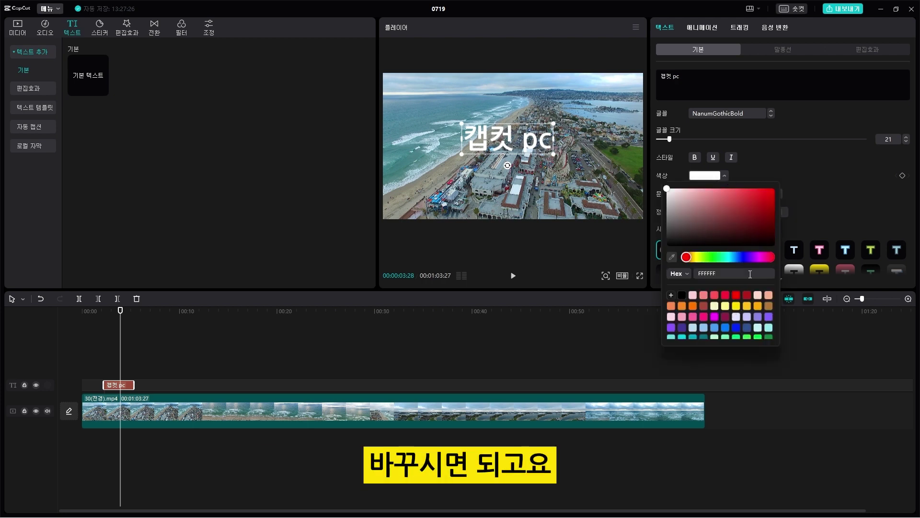
left_click(701, 257)
left_click(774, 190)
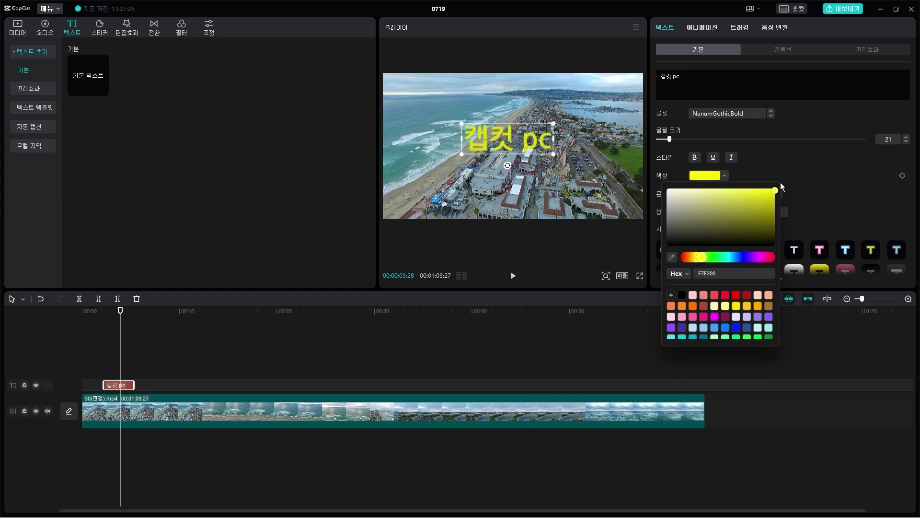
left_click(833, 159)
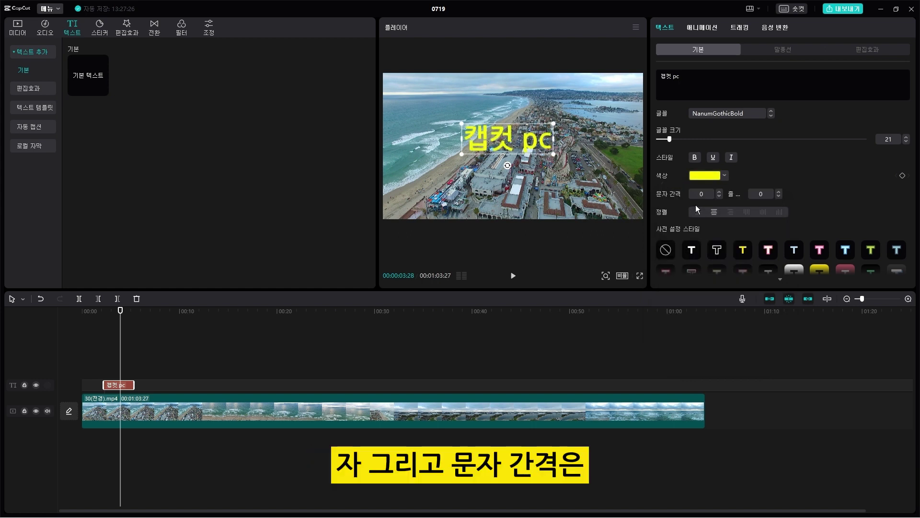
Increase the text's letter spacing to 5 and return it to 0
left_click(720, 191)
left_click(720, 191)
left_click(719, 191)
left_click(719, 192)
left_click(720, 191)
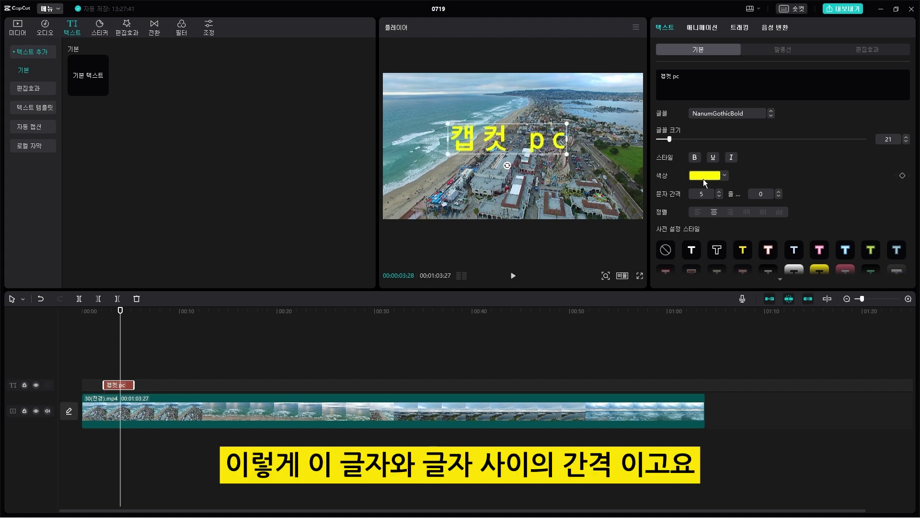
left_click(720, 196)
left_click(719, 196)
left_click(719, 196)
left_click(720, 196)
left_click(720, 196)
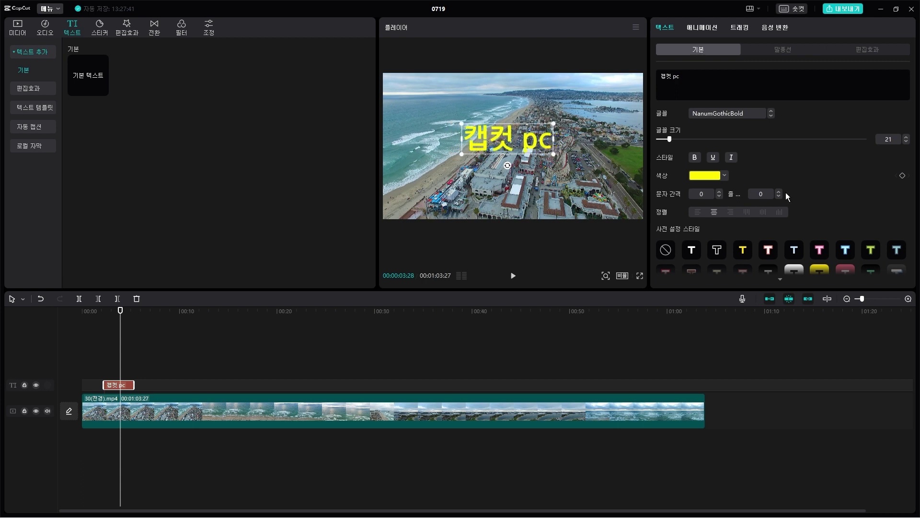
Break the title wording into two lines, with "캡컷" above "pc"
left_click(706, 85)
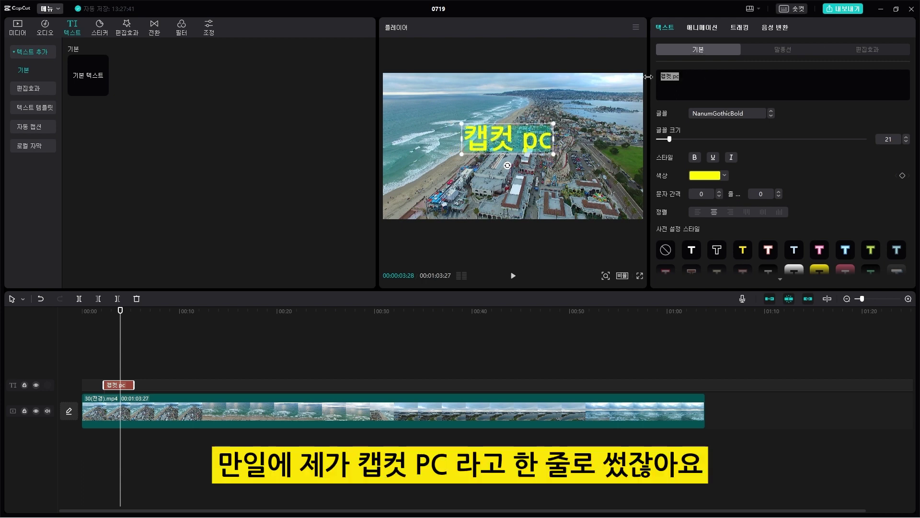
left_click(674, 77)
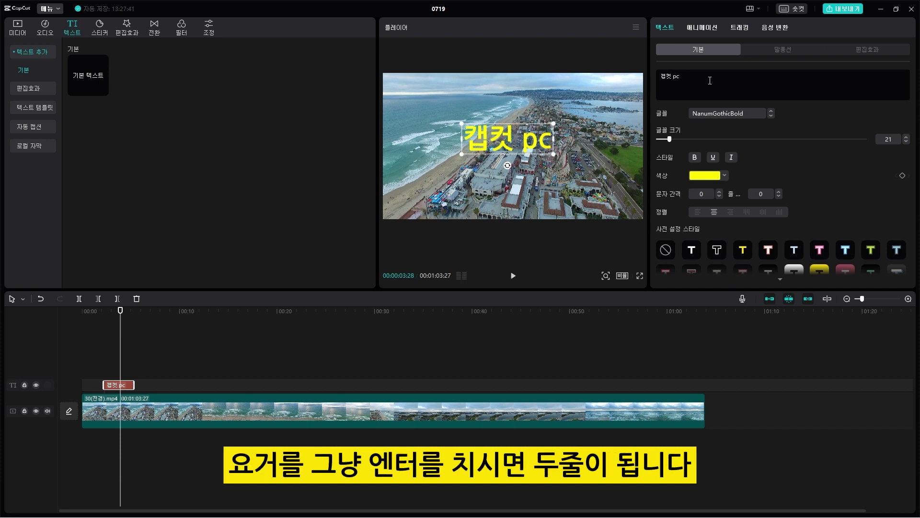
key("Return")
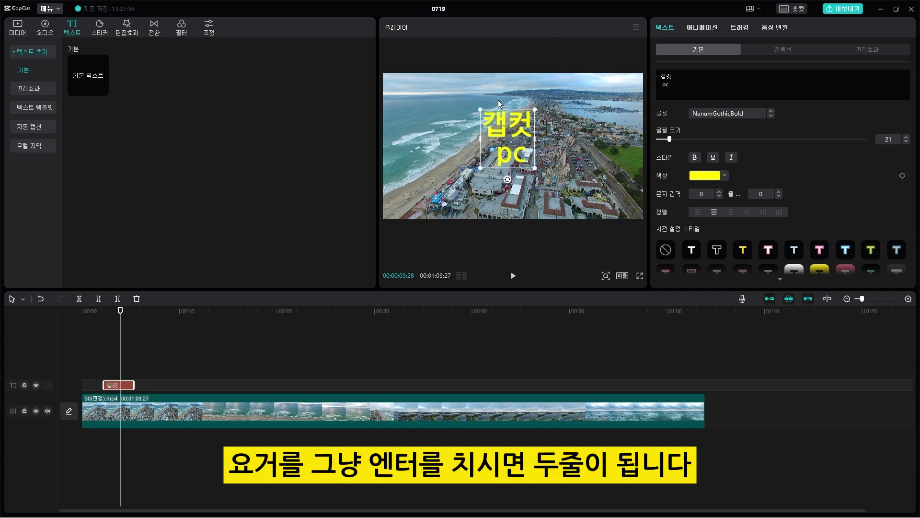
Raise the line spacing of the two-line title to 5 and lower it to -2
left_click(779, 192)
left_click(779, 192)
left_click(780, 191)
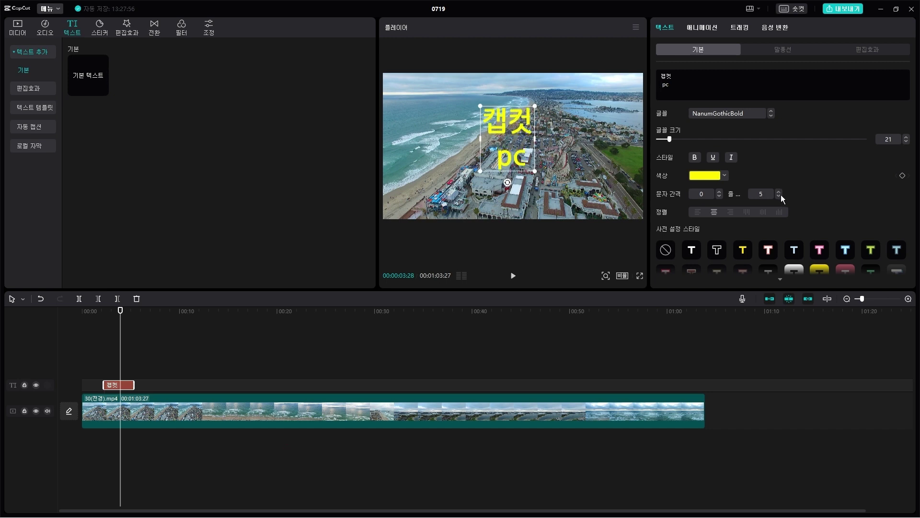
left_click(781, 195)
left_click(781, 195)
left_click(781, 195)
left_click(781, 194)
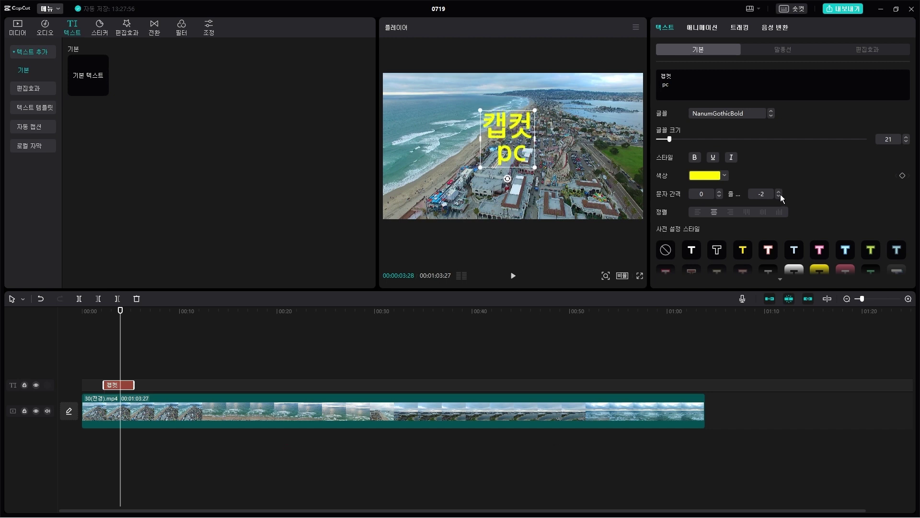
left_click(781, 195)
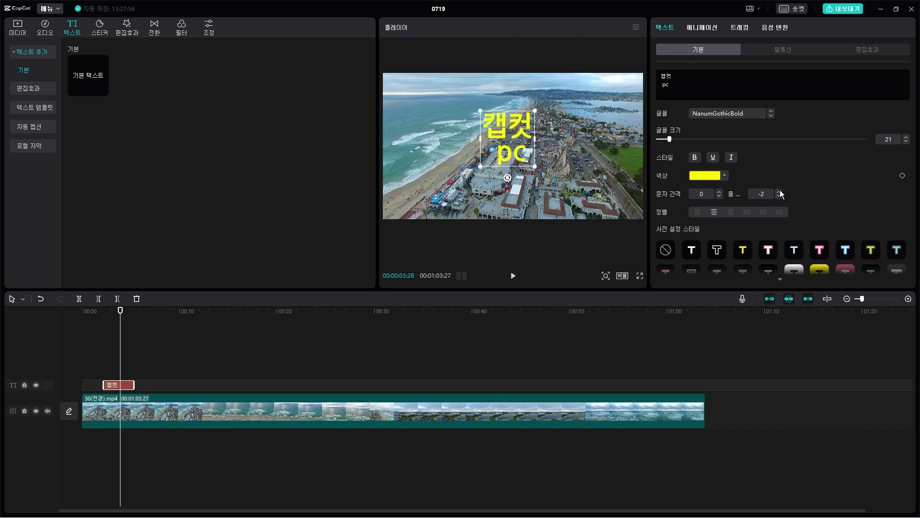
Try left, right and the vertical alignments on the two-line title and settle on left alignment
left_click(698, 212)
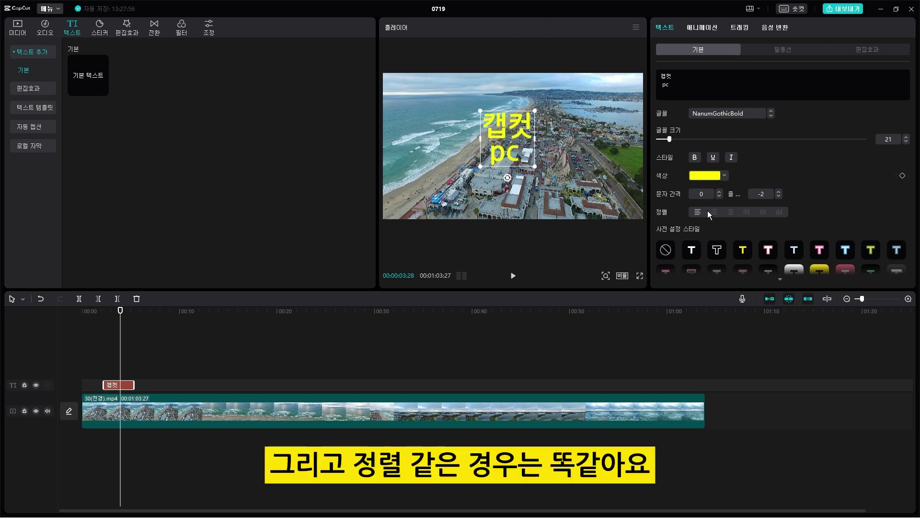
left_click(731, 212)
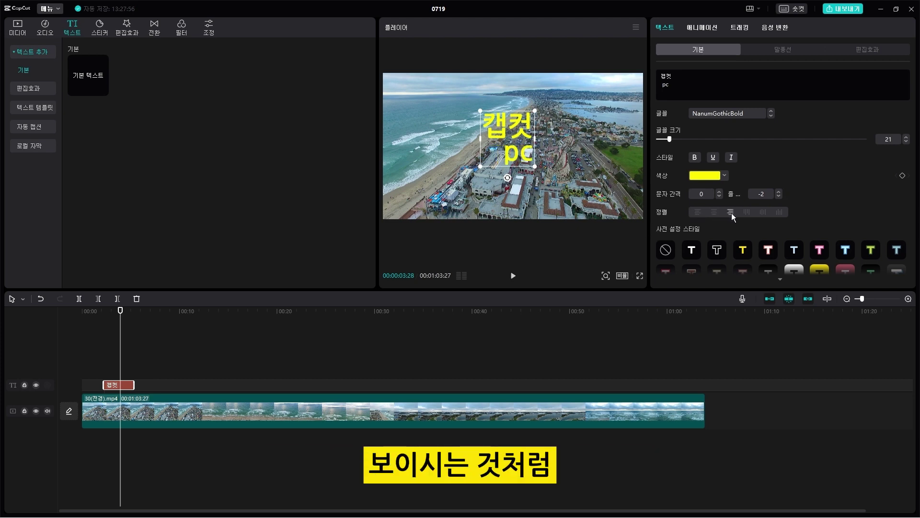
left_click(746, 212)
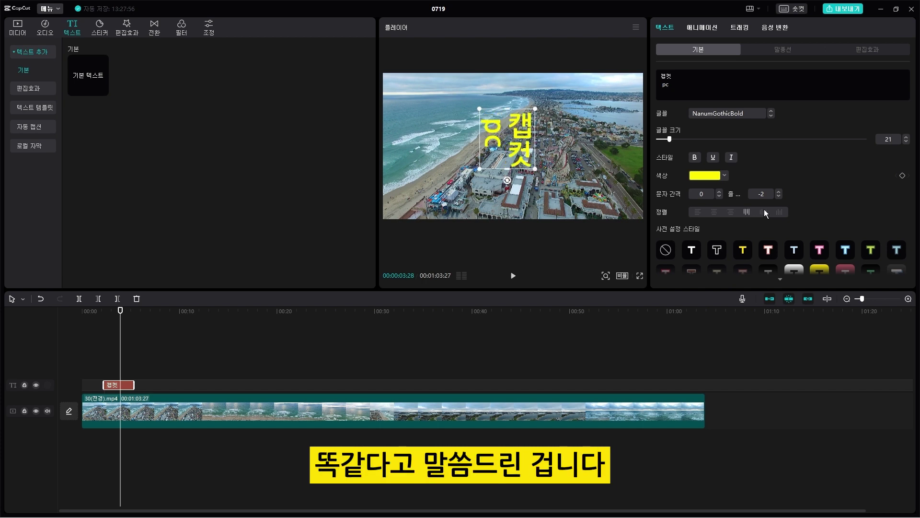
left_click(764, 210)
left_click(780, 211)
left_click(699, 212)
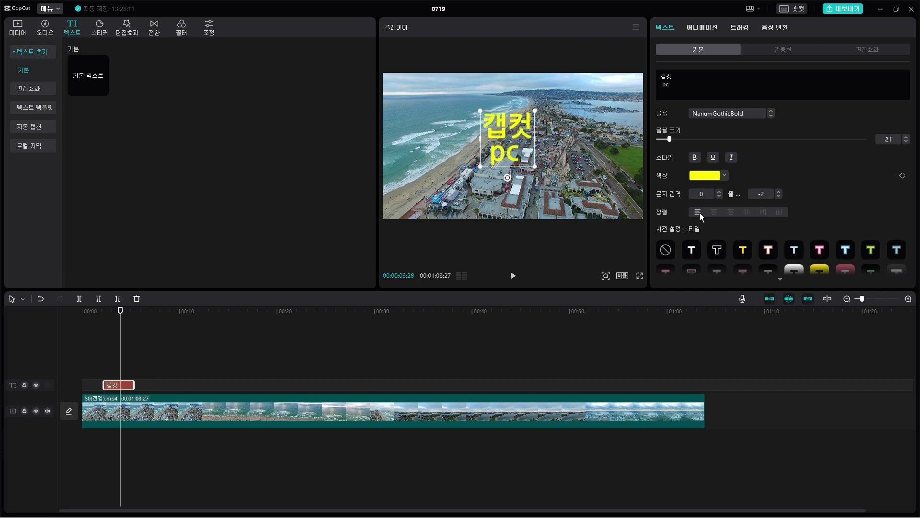
Expand the preset text styles, try several outlined and shadowed ones on the title, and reset it to no style
scroll(825, 211, "down", 10)
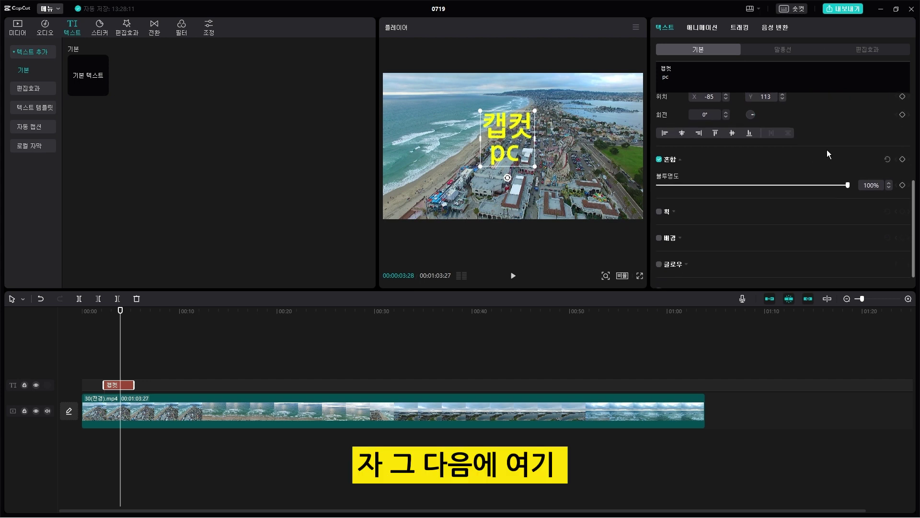
scroll(827, 149, "up", 5)
scroll(829, 154, "up", 1)
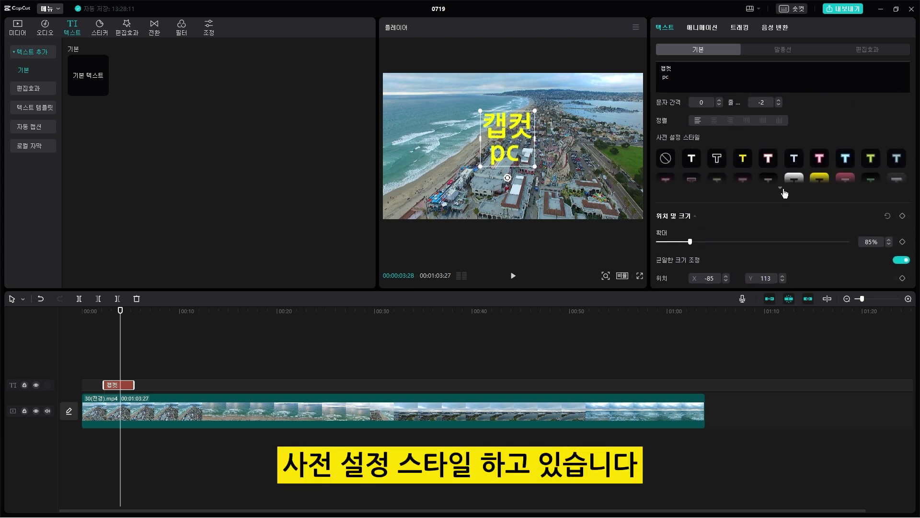
left_click(781, 189)
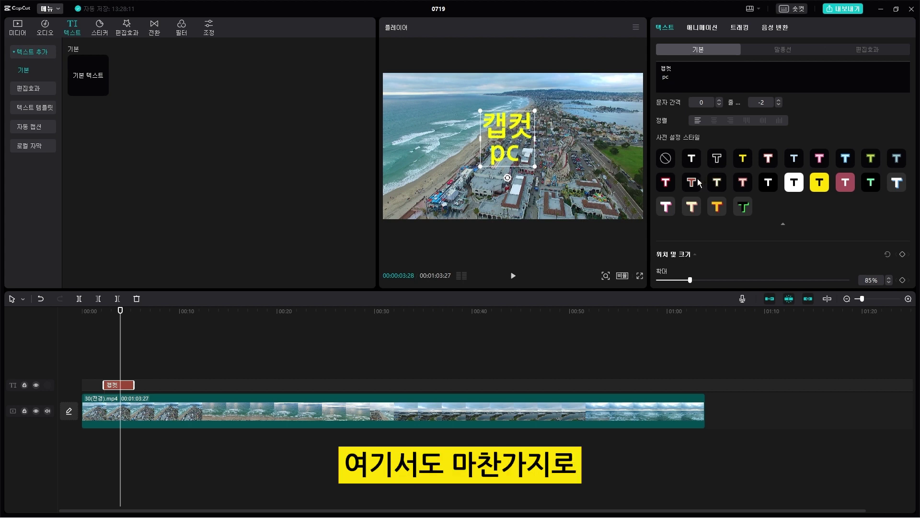
left_click(815, 163)
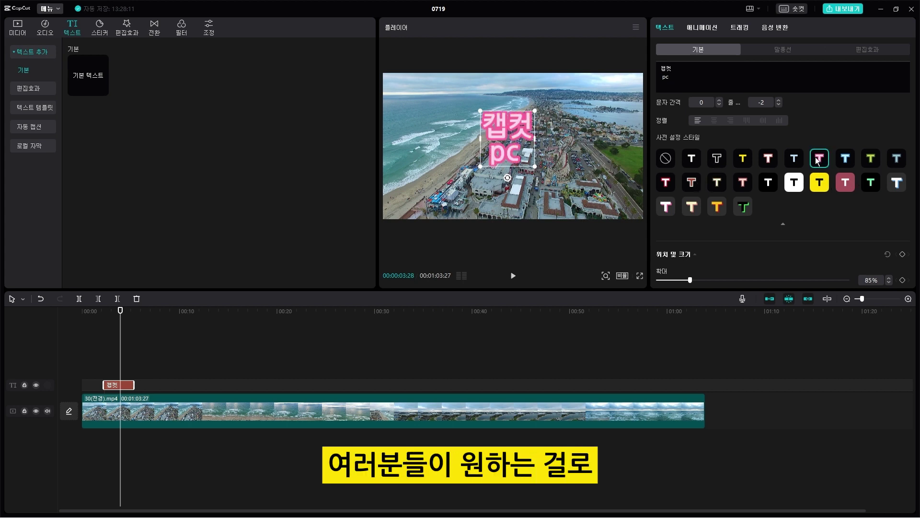
left_click(740, 182)
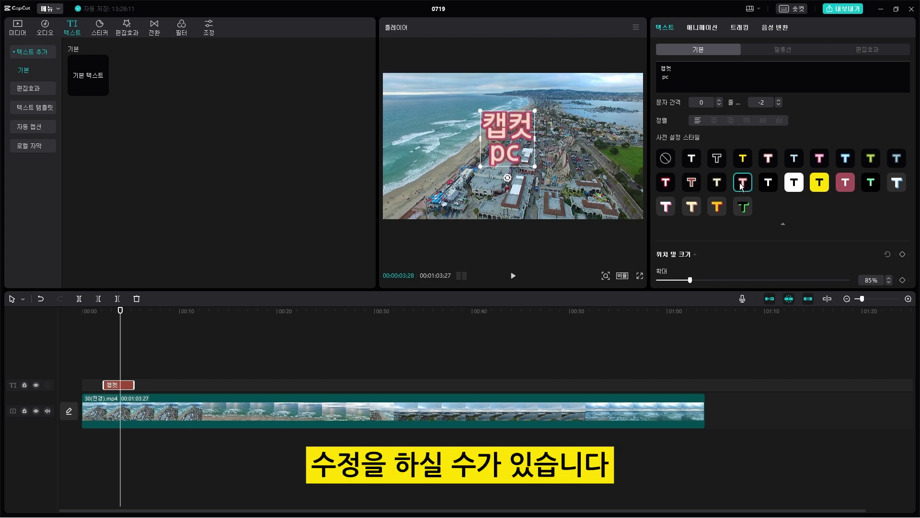
left_click(693, 181)
left_click(666, 207)
left_click(691, 207)
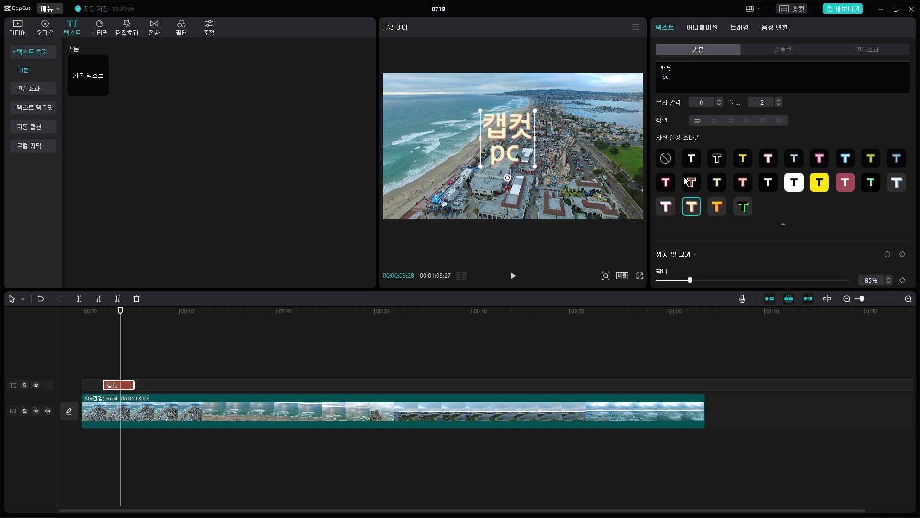
left_click(672, 159)
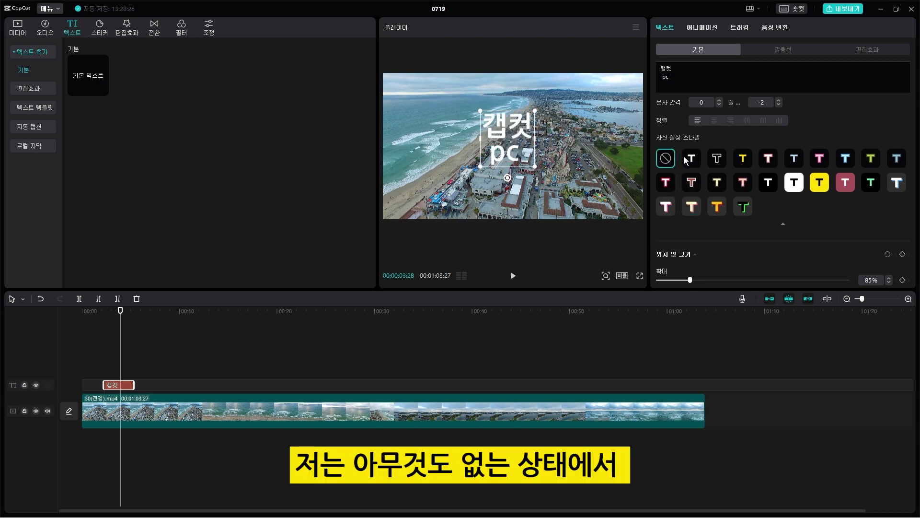
Recolour the unstyled two-line title from the colour picker to bright yellow
scroll(818, 129, "up", 2)
left_click(709, 118)
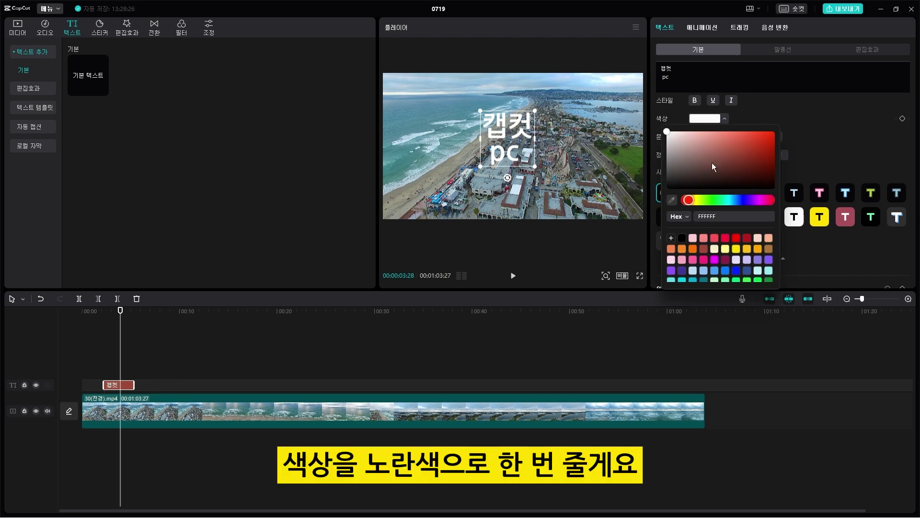
left_click(701, 200)
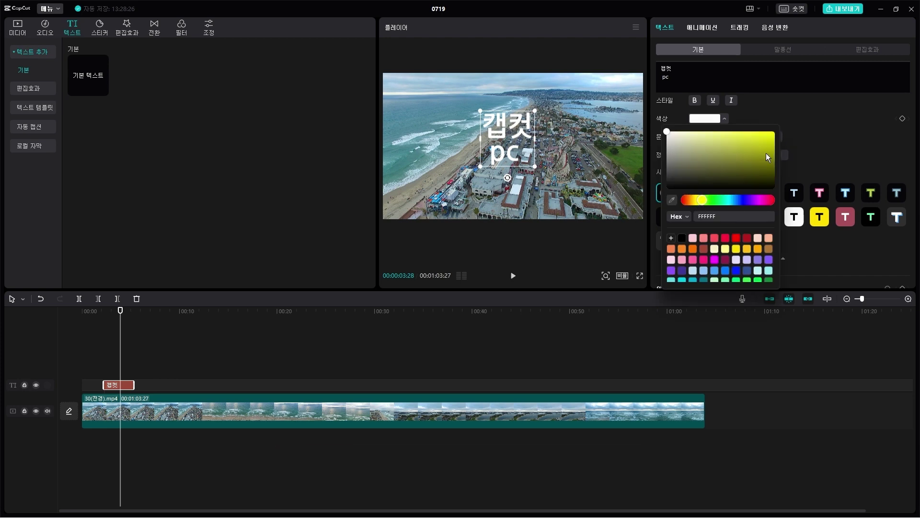
left_click_drag(766, 153, 776, 131)
left_click(895, 156)
Enlarge the title uniformly to 106% and fine-tune it in the preview to about 109%
scroll(892, 163, "down", 6)
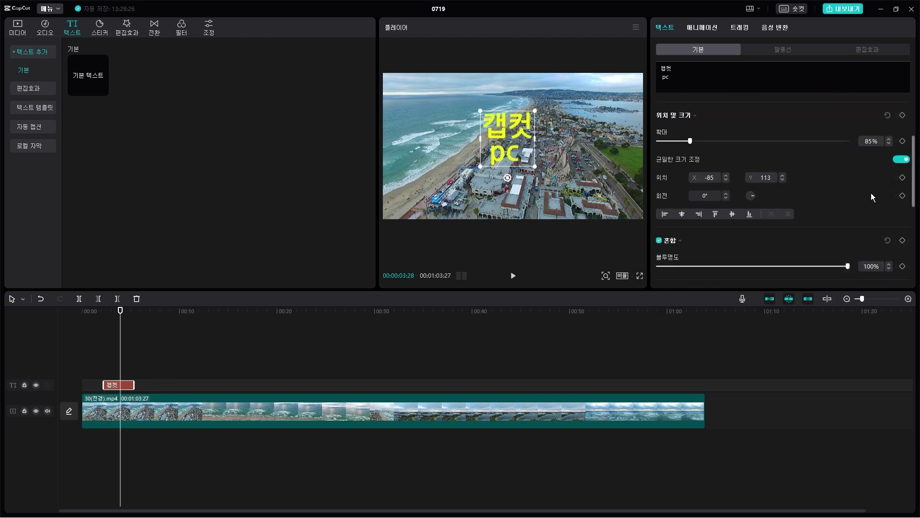
scroll(843, 172, "up", 2)
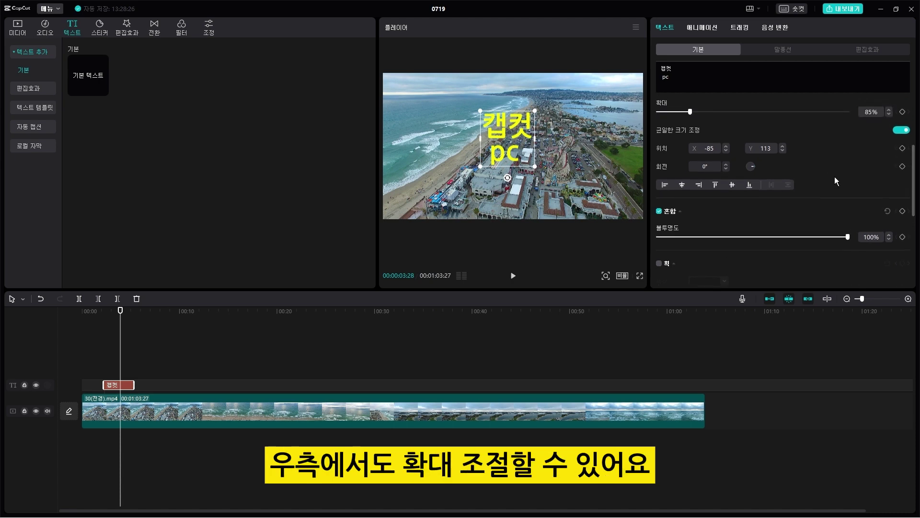
mouse_move(694, 146)
left_mouse_down()
mouse_move(720, 148)
mouse_move(696, 150)
left_mouse_up()
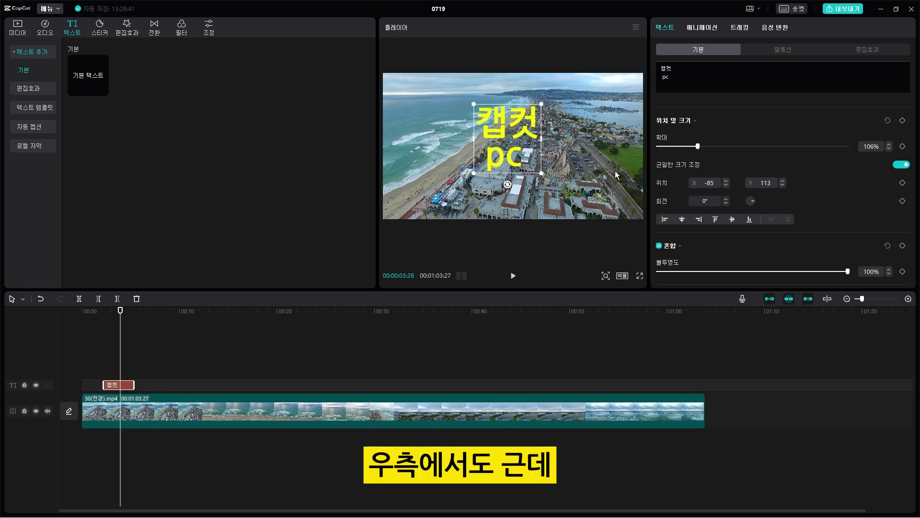
left_click_drag(542, 173, 543, 174)
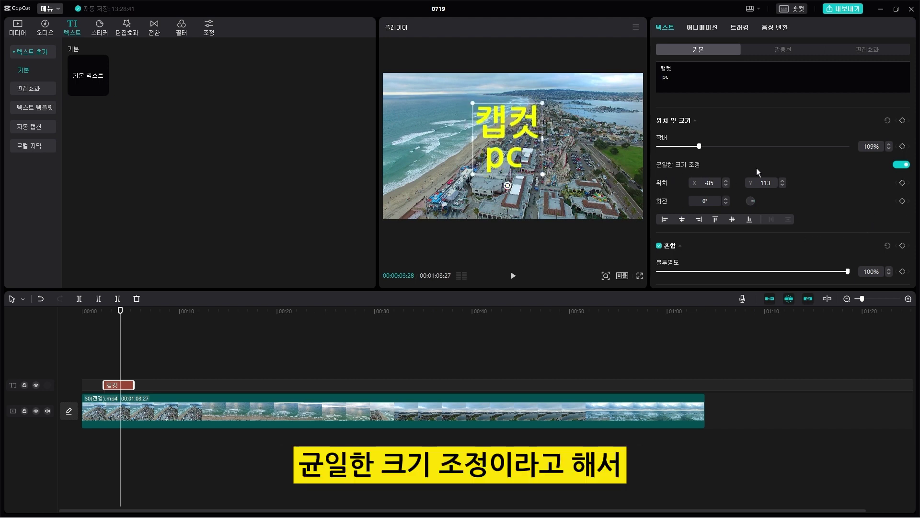
Turn off uniform scaling and stretch the title to about 160% width and 121% height
left_click(902, 165)
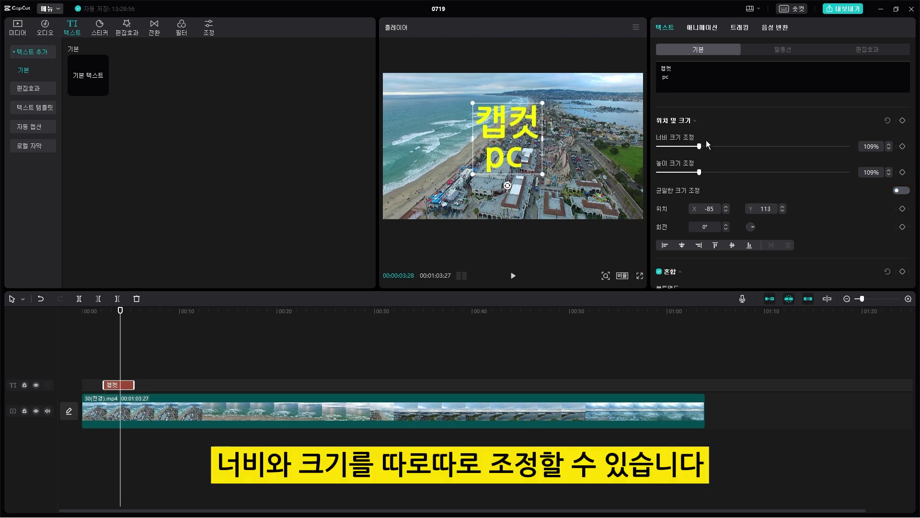
left_click_drag(701, 147, 719, 153)
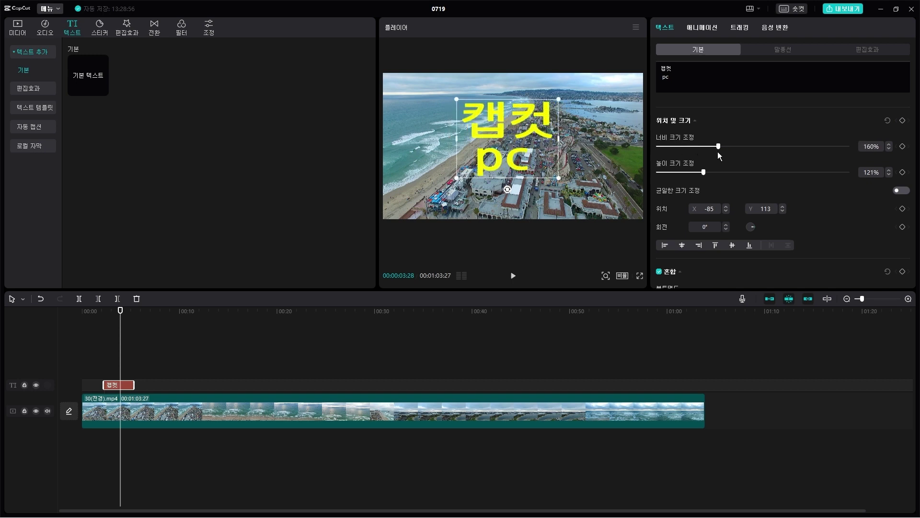
Turn uniform scaling back on and reduce the title's scale to about 145%
left_click(901, 190)
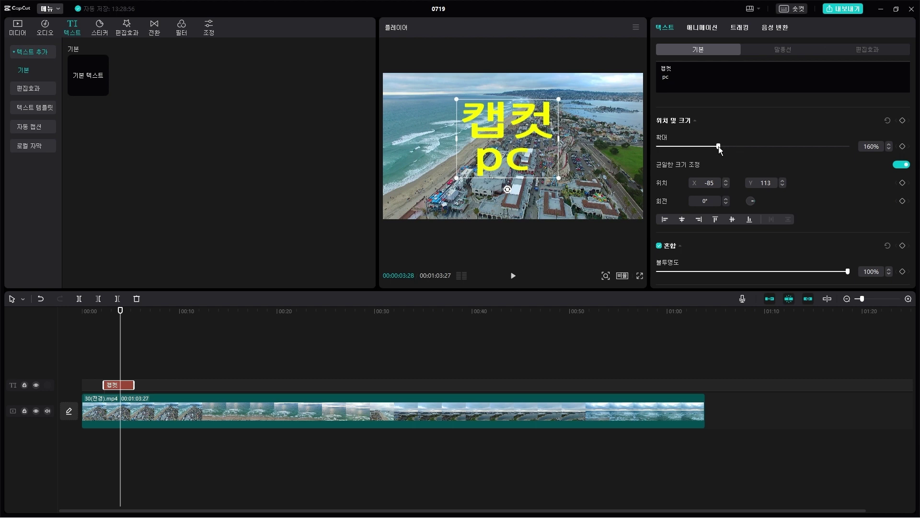
mouse_move(719, 146)
left_mouse_down()
mouse_move(690, 146)
mouse_move(740, 150)
mouse_move(713, 152)
left_mouse_up()
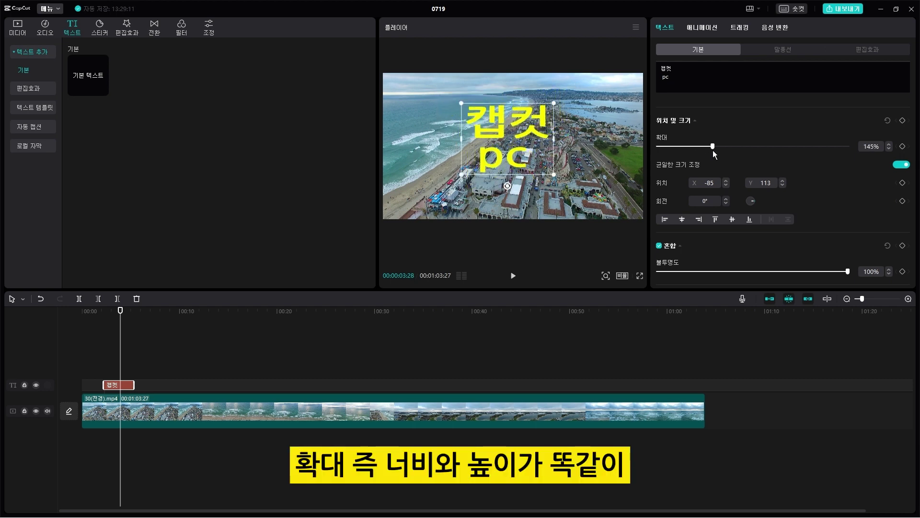
Add a stroke around the title, recolour it muted reddish brown and set its thickness to 25
scroll(821, 164, "down", 2)
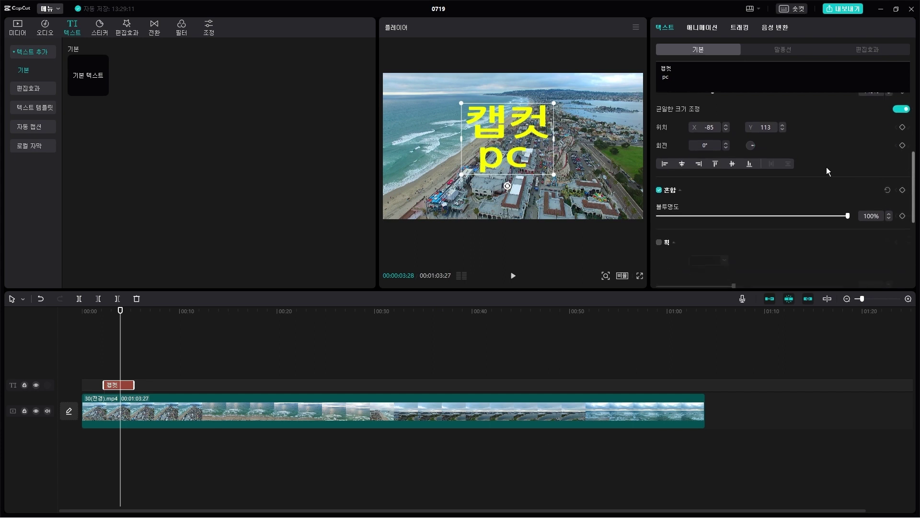
scroll(827, 167, "down", 1)
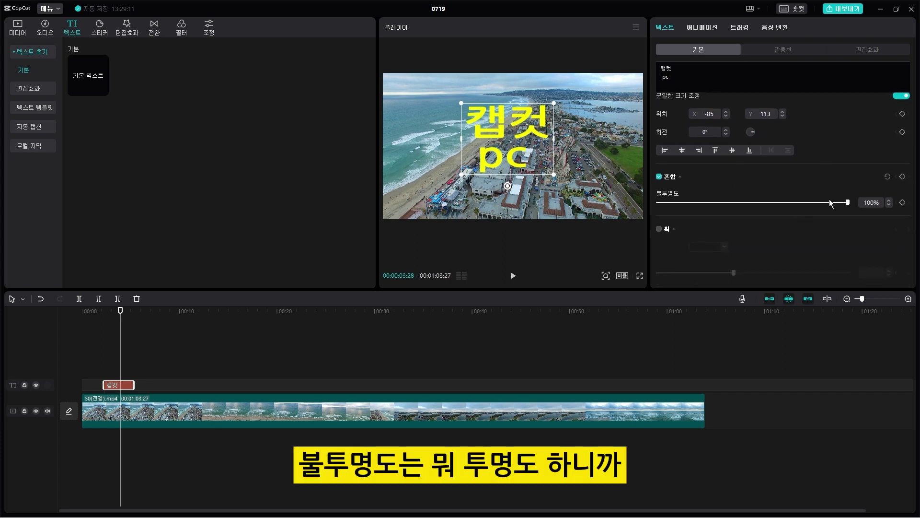
scroll(735, 186, "down", 3)
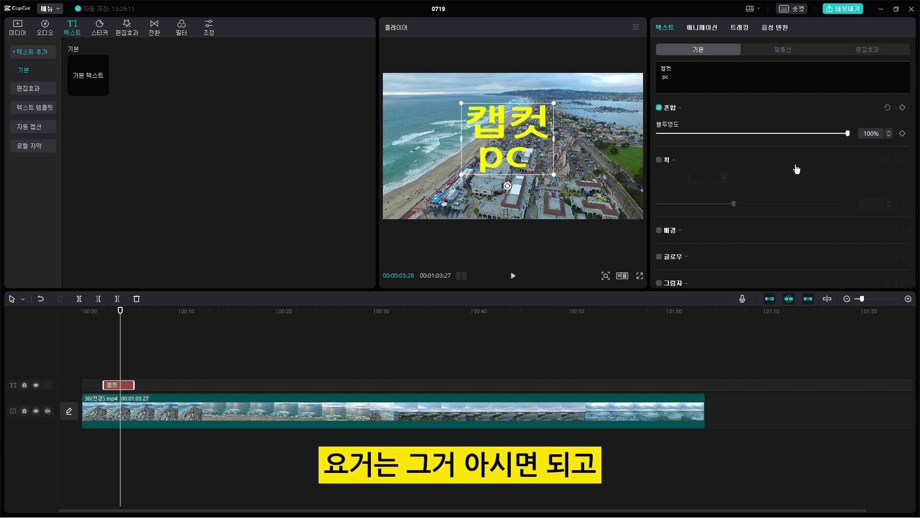
scroll(793, 169, "down", 2)
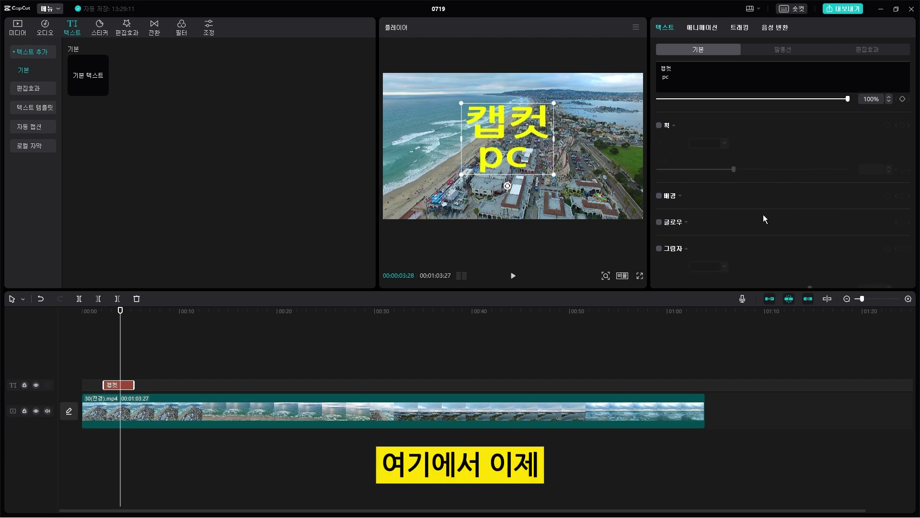
left_click(658, 126)
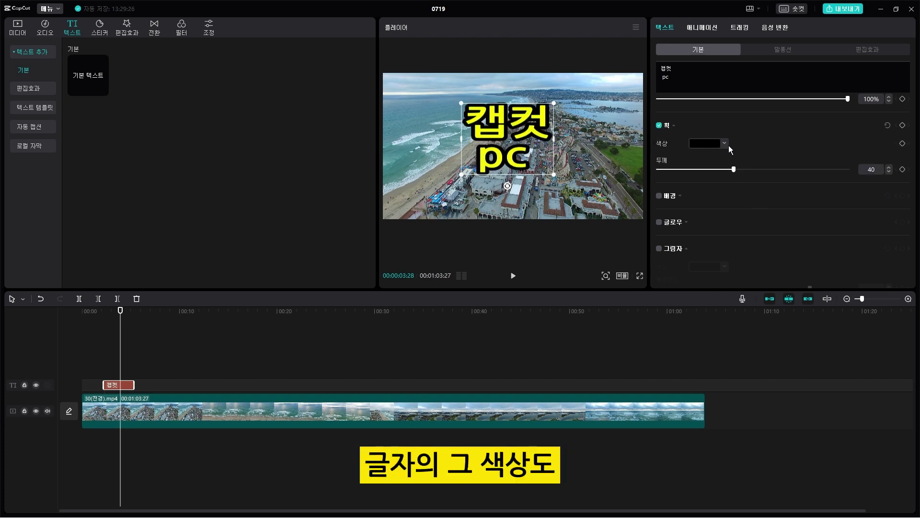
left_click(725, 143)
mouse_move(693, 182)
left_mouse_down()
mouse_move(643, 145)
mouse_move(697, 192)
left_mouse_up()
left_click(811, 159)
scroll(861, 166, "up", 2)
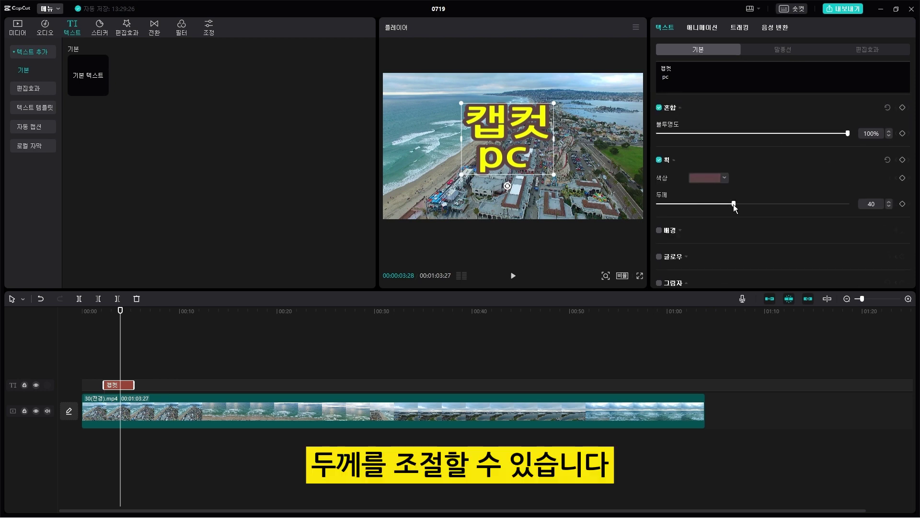
mouse_move(733, 205)
left_mouse_down()
mouse_move(692, 209)
mouse_move(764, 209)
mouse_move(695, 210)
mouse_move(705, 209)
left_mouse_up()
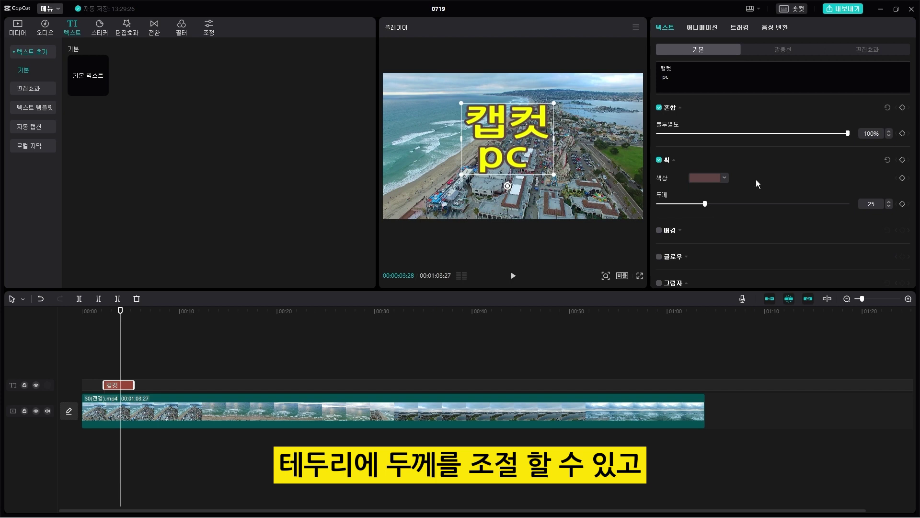
Turn on the title's background and join the two text lines into the single line "캡컷 pc"
scroll(719, 192, "down", 2)
left_click(662, 197)
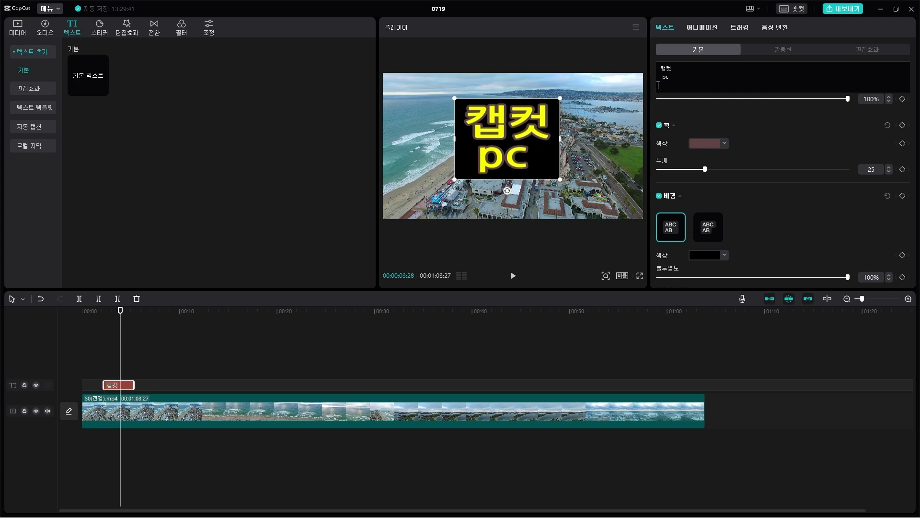
left_click(662, 77)
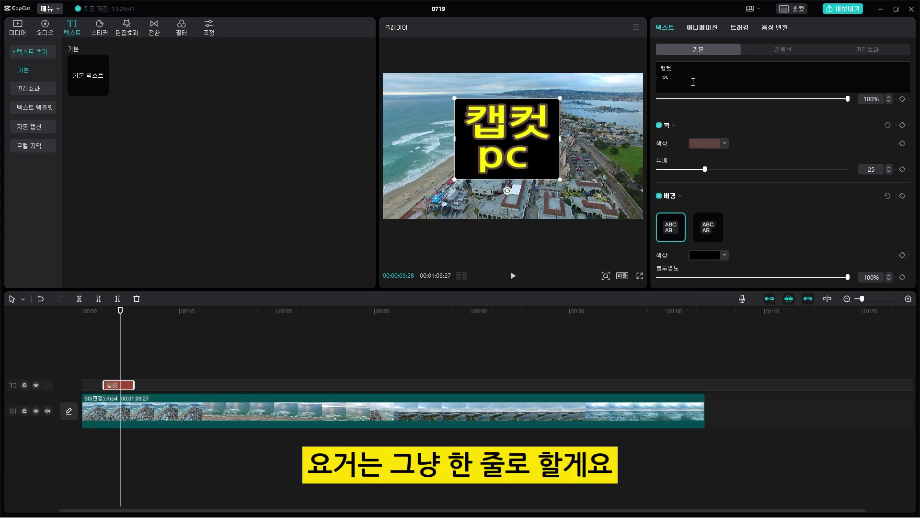
key("BackSpace")
Apply the second background shape, which follows each line, and split the title back into "캡컷" and "pc" on two lines
scroll(752, 219, "down", 1)
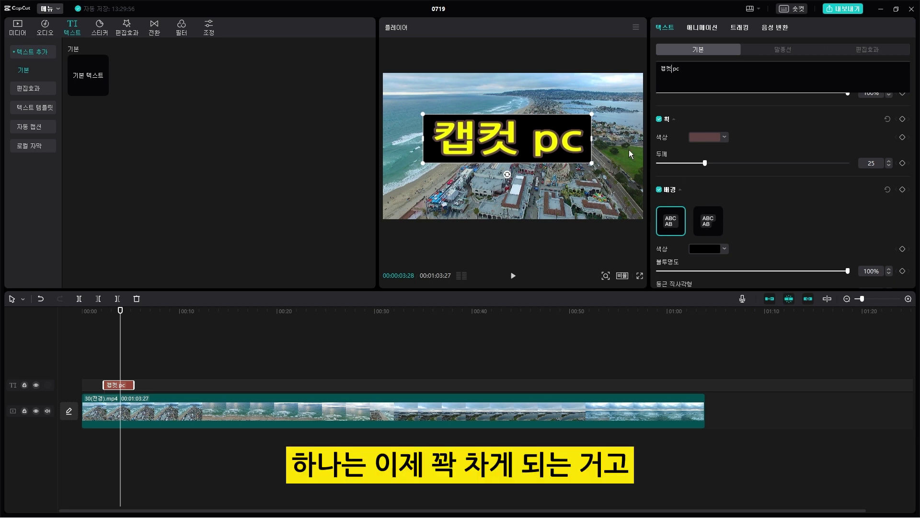
left_click(715, 223)
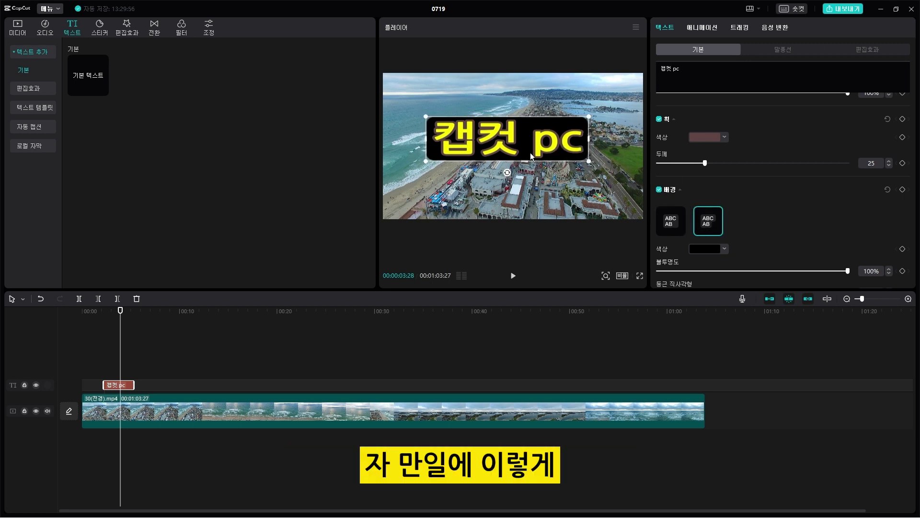
left_click(709, 75)
key("Left")
key("Left")
key("Return")
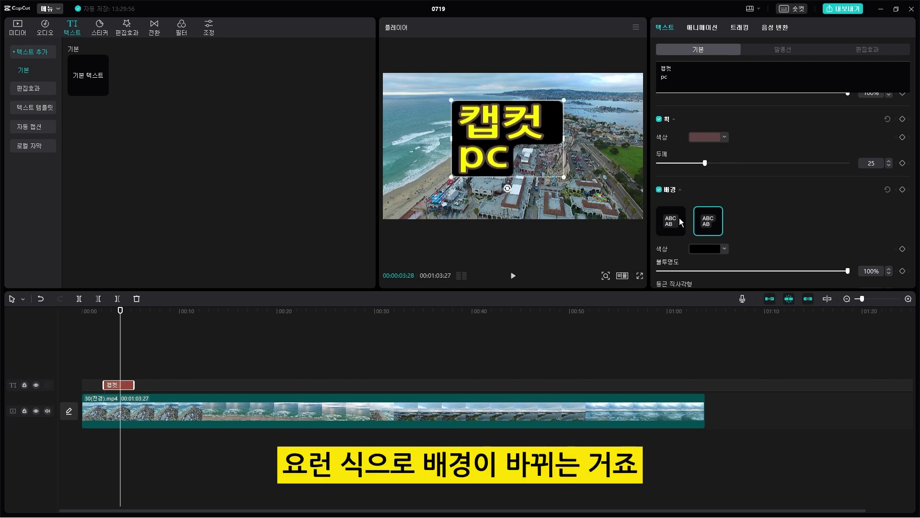
Compare both background shapes, choose the single-block one and recolour the background muted red
left_click(680, 222)
left_click(713, 221)
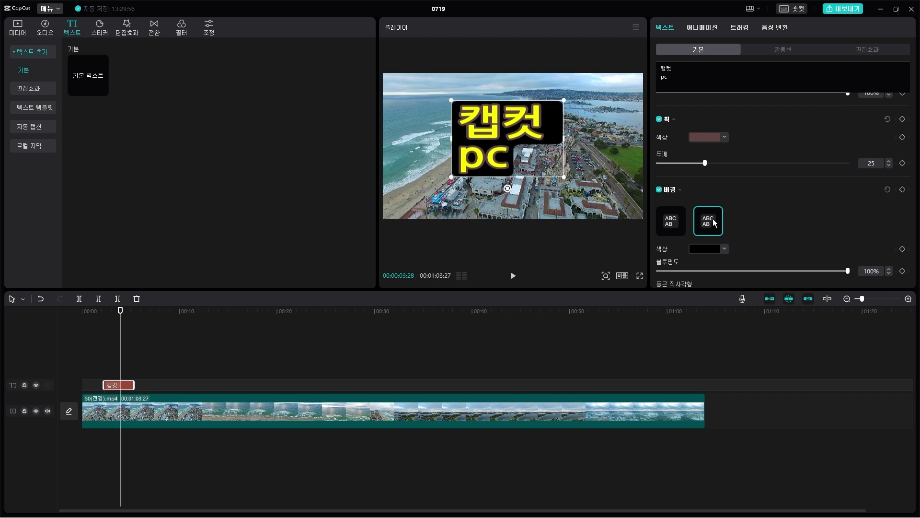
left_click(676, 218)
left_click(729, 248)
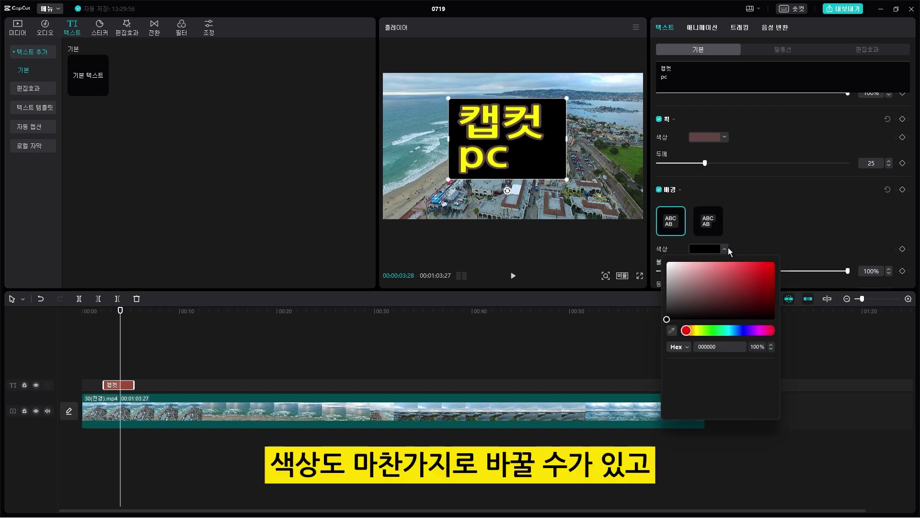
left_click(730, 277)
left_click(789, 200)
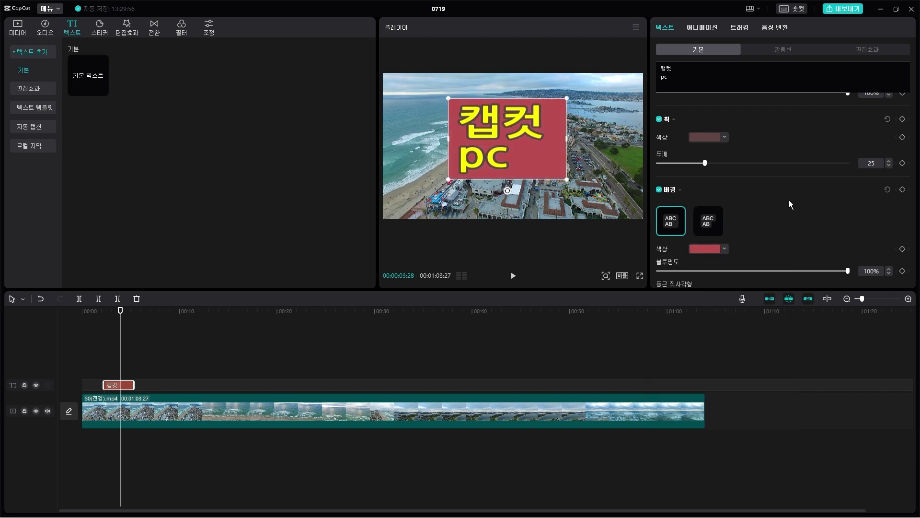
Try the background's opacity slider, leaving it at 100%, and set the corner rounding to 36%
scroll(810, 211, "down", 1)
mouse_move(849, 260)
left_mouse_down()
mouse_move(727, 263)
mouse_move(851, 261)
left_mouse_up()
scroll(809, 201, "down", 1)
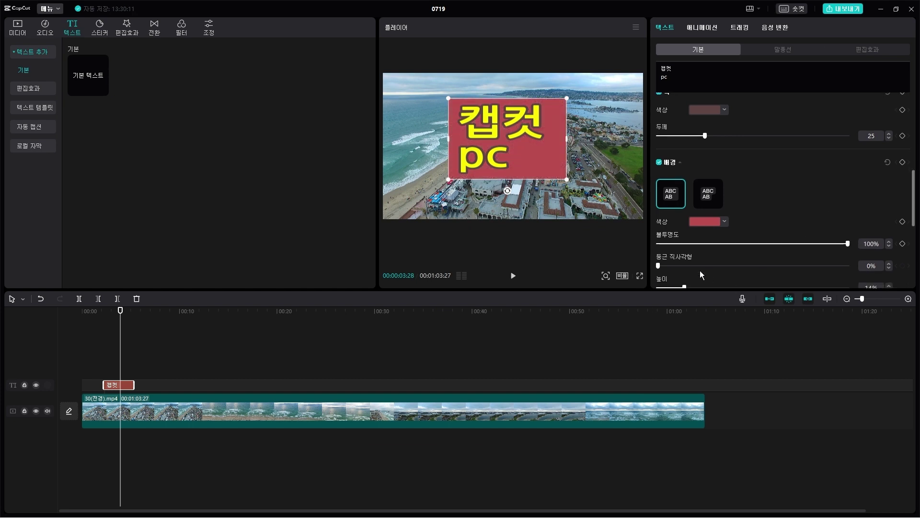
left_click_drag(675, 265, 704, 265)
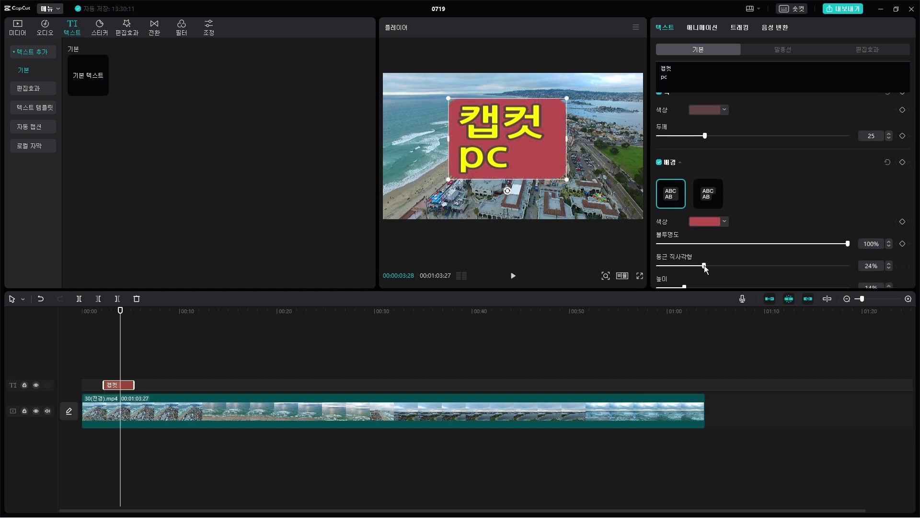
left_click(731, 266)
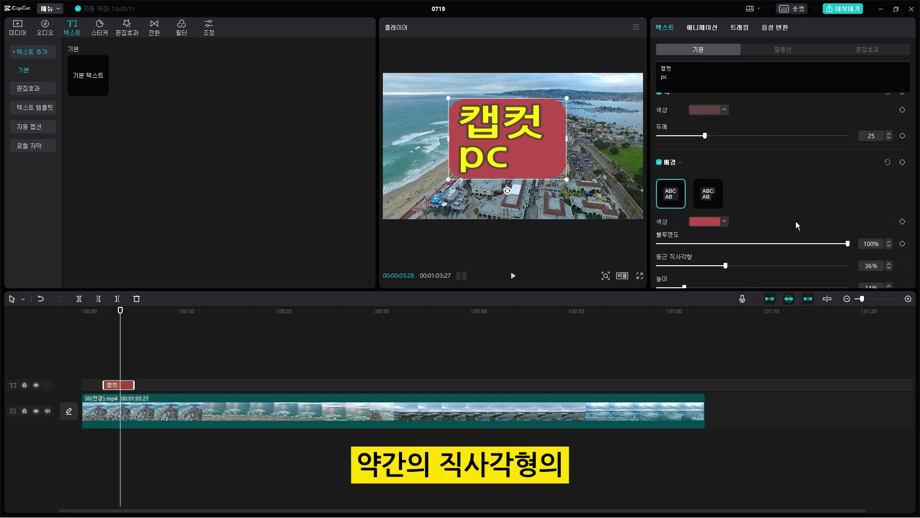
Set the title background's height to 32%, width to 35%, Y offset to 51% and X offset to 45%
scroll(893, 203, "down", 5)
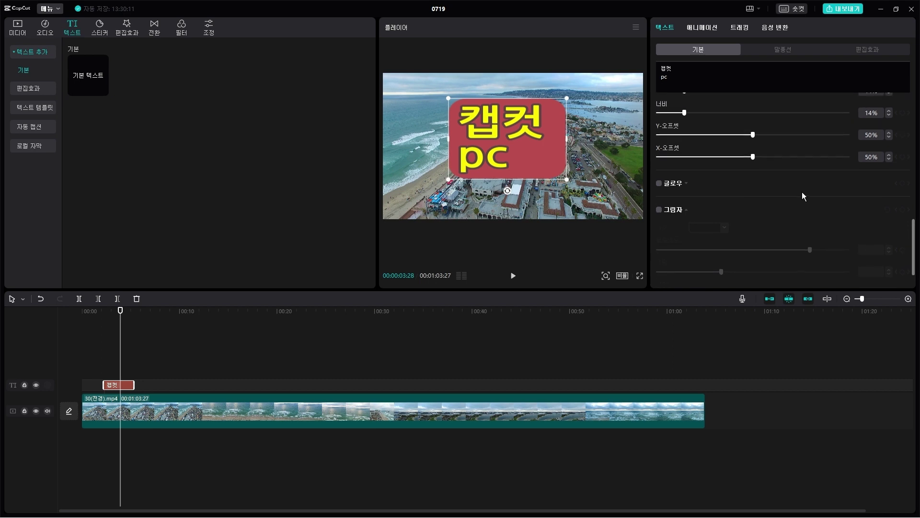
scroll(803, 196, "up", 4)
left_click_drag(688, 176, 744, 245)
Give the title a white (FFFFFF) glow with an intensity of 57 and a range of 66
scroll(756, 241, "down", 2)
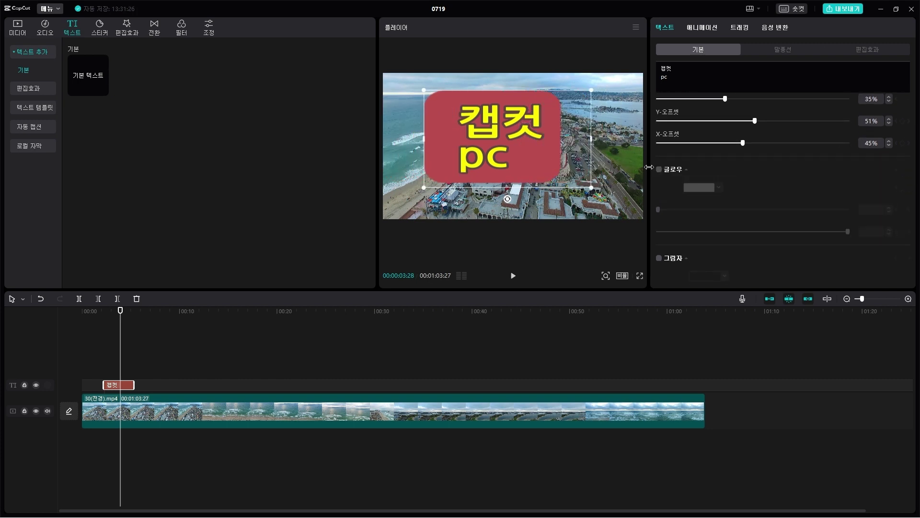
left_click(660, 169)
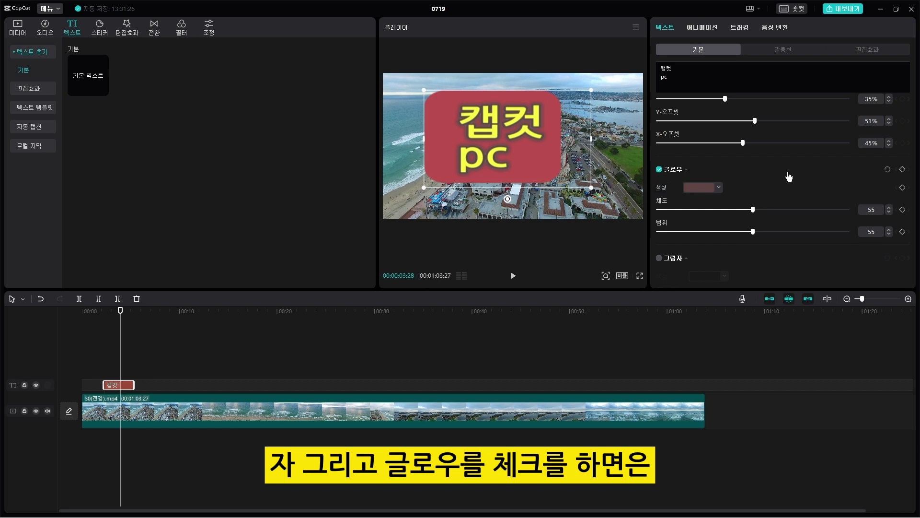
left_click(721, 189)
left_click_drag(688, 216, 652, 204)
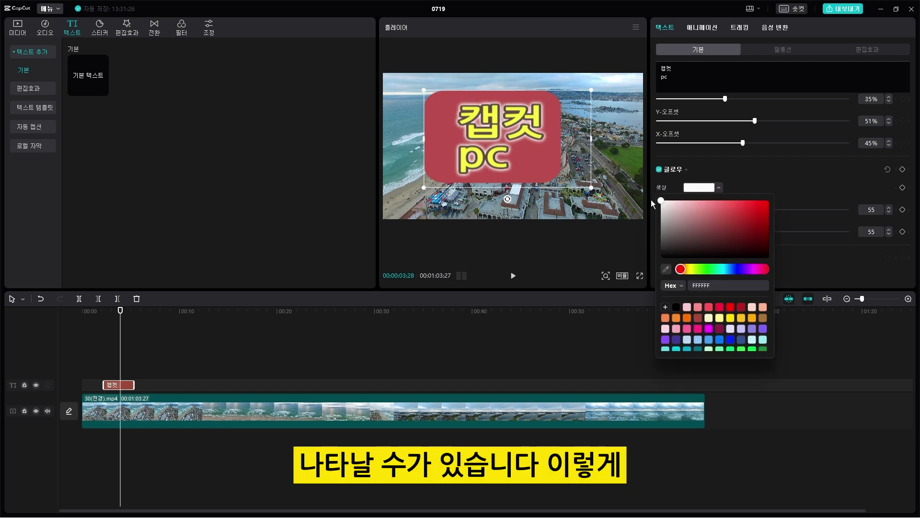
left_click(816, 168)
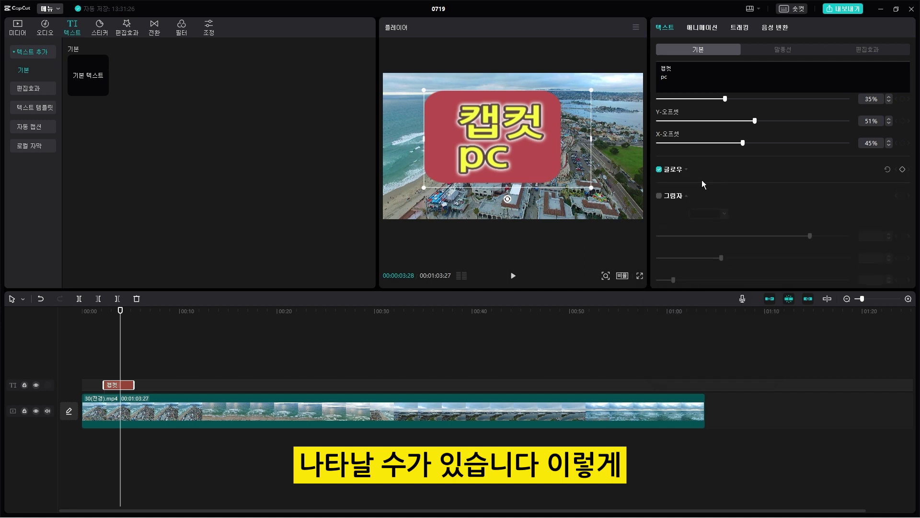
left_click(816, 163)
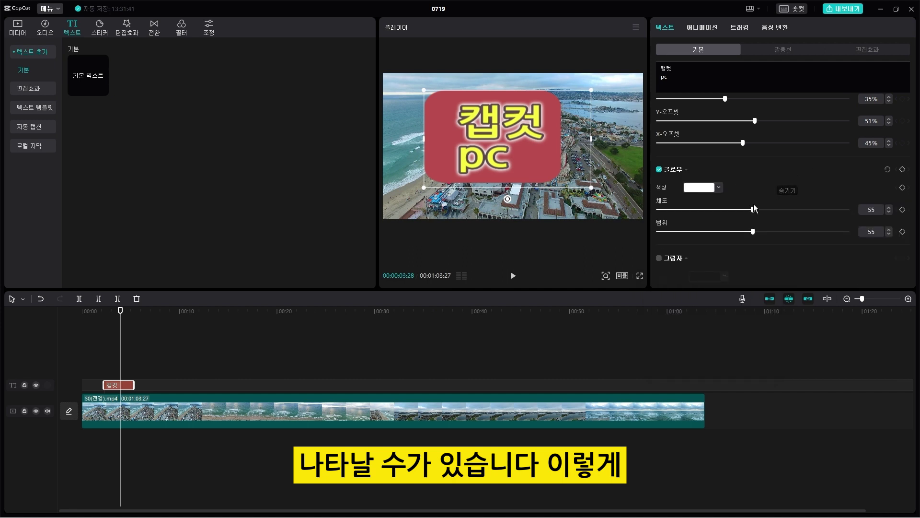
left_click_drag(754, 210, 776, 232)
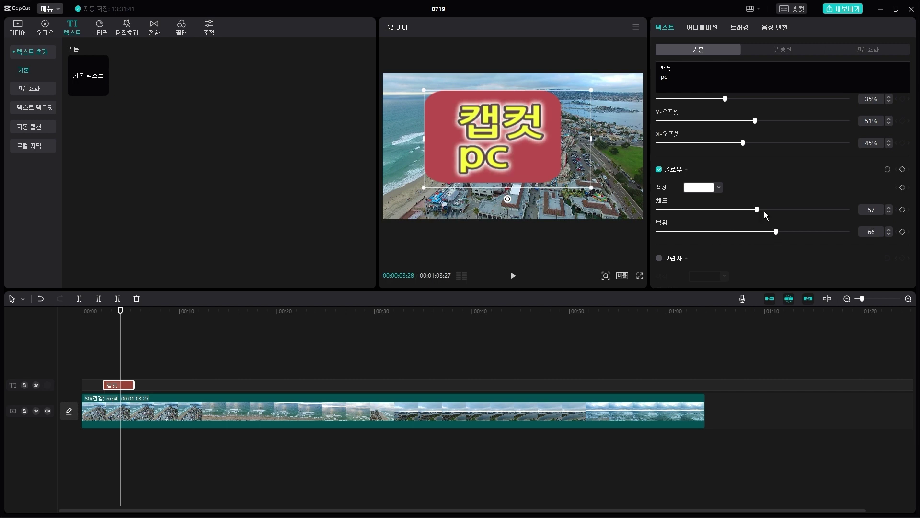
Turn on the title's shadow in black and set its opacity to 81%
scroll(682, 234, "down", 2)
left_click(659, 162)
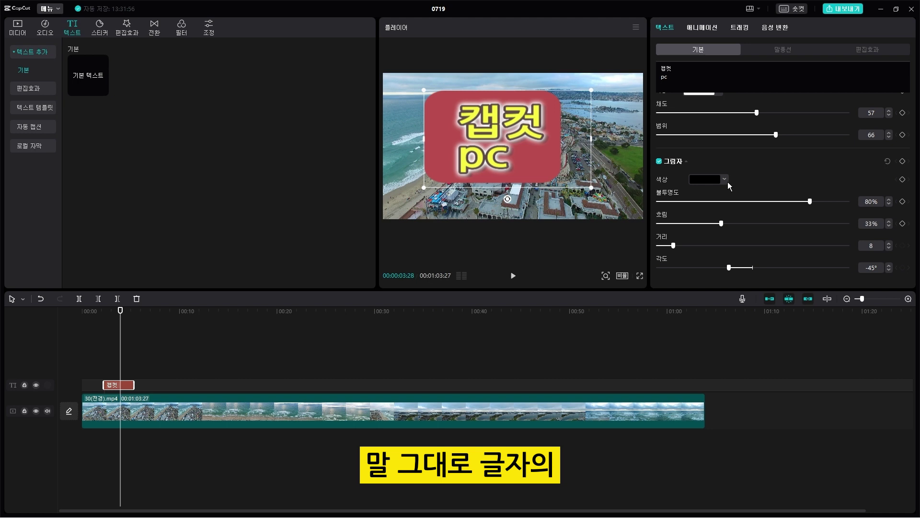
left_click(725, 180)
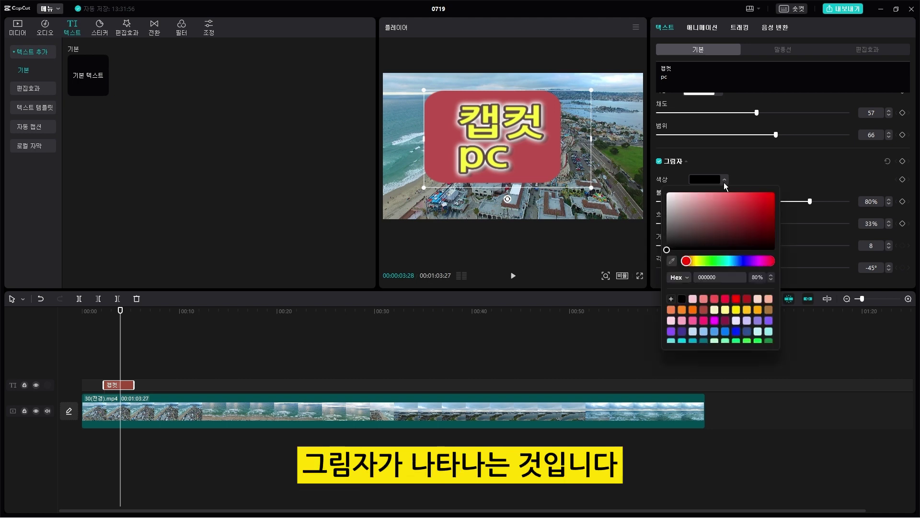
left_click(791, 234)
scroll(777, 211, "up", 2)
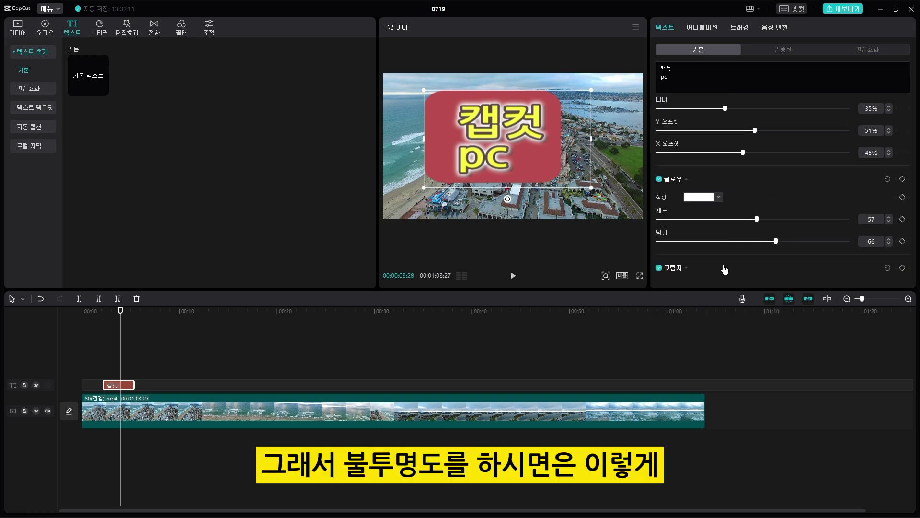
scroll(766, 260, "down", 3)
mouse_move(796, 201)
left_mouse_down()
mouse_move(767, 201)
mouse_move(812, 202)
left_mouse_up()
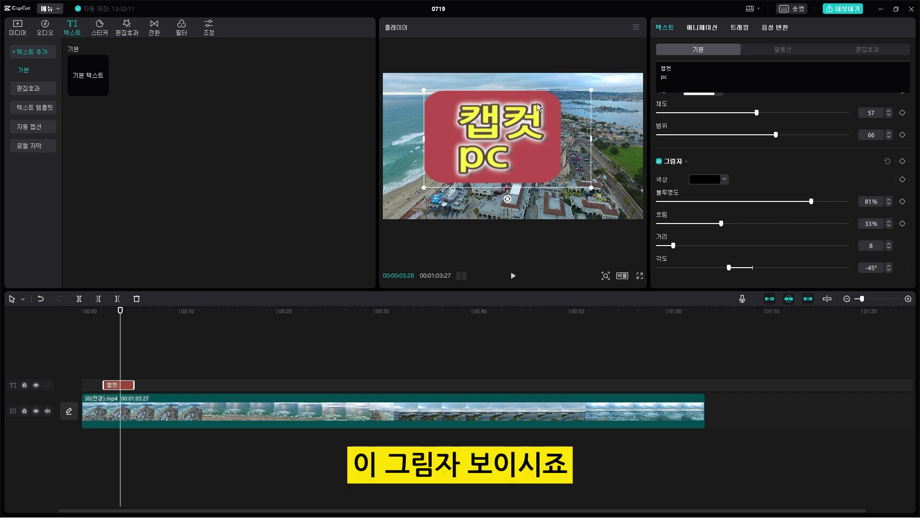
Turn off the title's glow
scroll(710, 168, "up", 5)
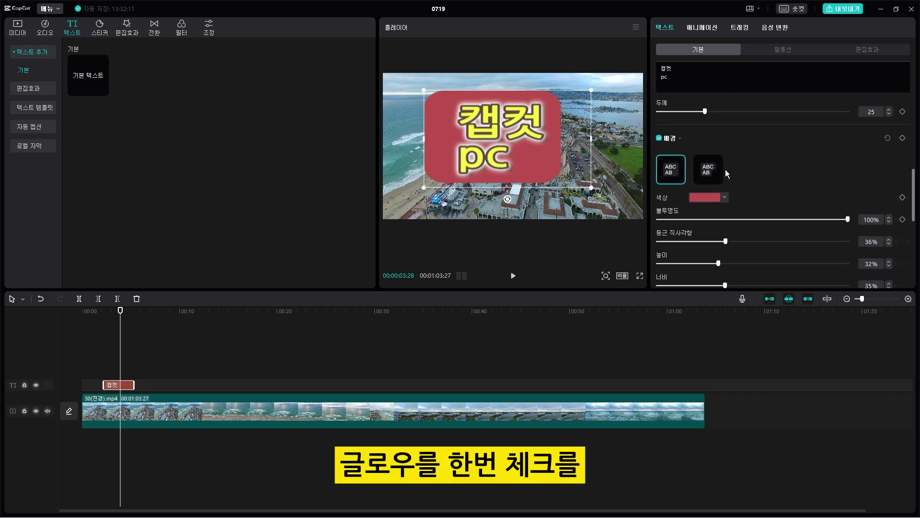
scroll(727, 171, "down", 2)
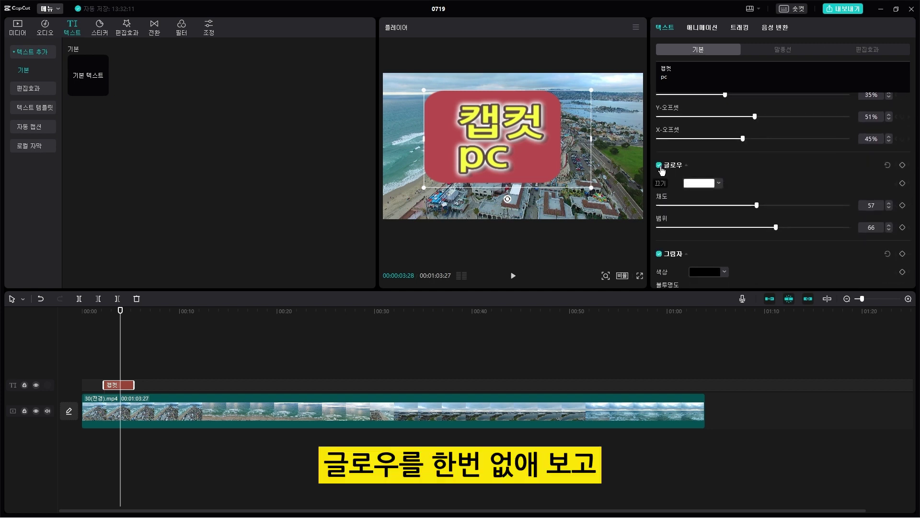
left_click(659, 165)
Set the shadow's blur to 60% and distance to 16, and adjust its angle
scroll(735, 181, "down", 4)
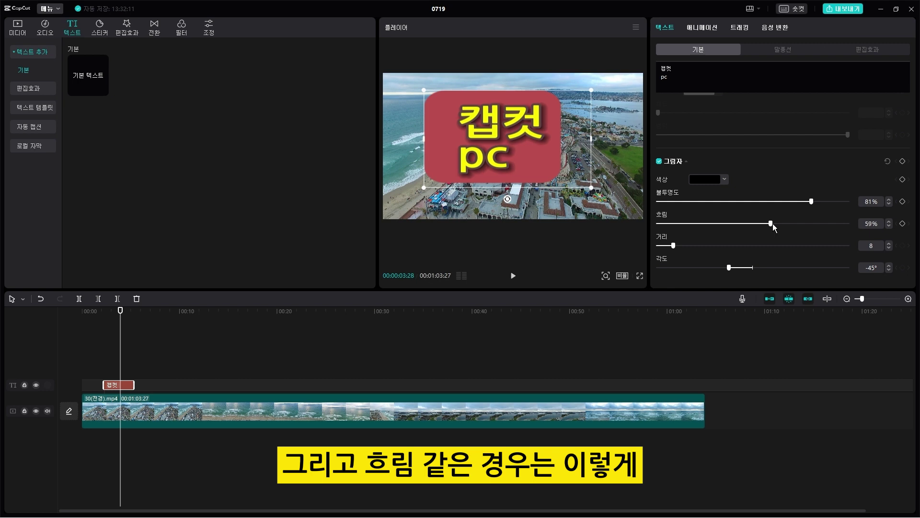
left_click_drag(771, 223, 772, 223)
left_click_drag(673, 246, 690, 246)
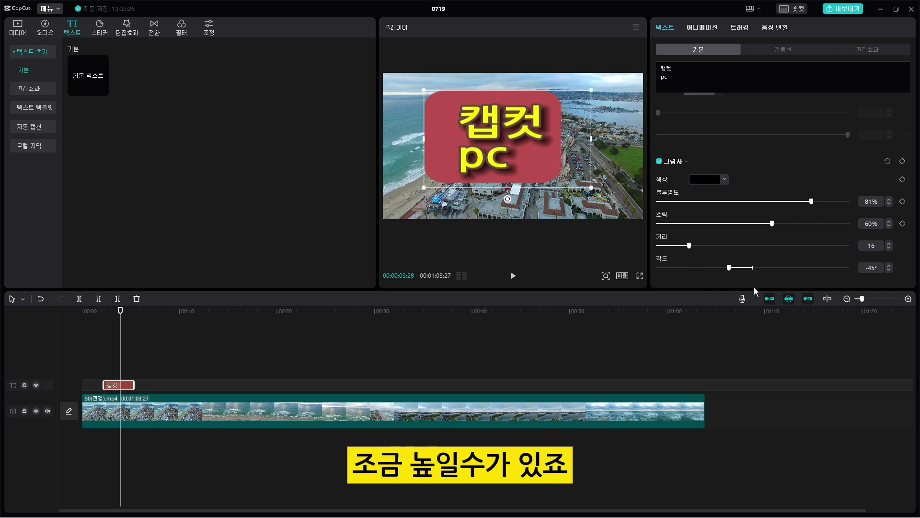
mouse_move(729, 268)
left_mouse_down()
mouse_move(741, 267)
mouse_move(680, 270)
mouse_move(773, 271)
mouse_move(716, 269)
mouse_move(739, 270)
left_mouse_up()
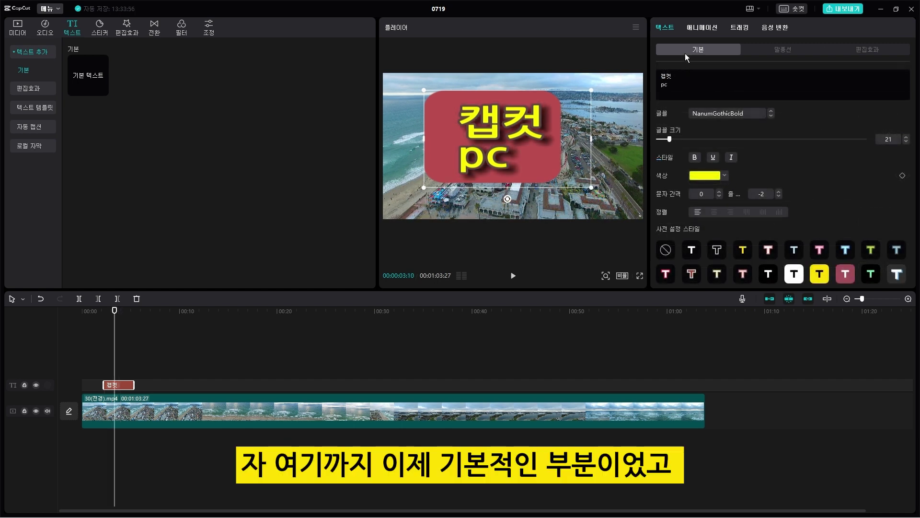
Try the pink neon "HELLO" speech bubble on the title
left_click(769, 51)
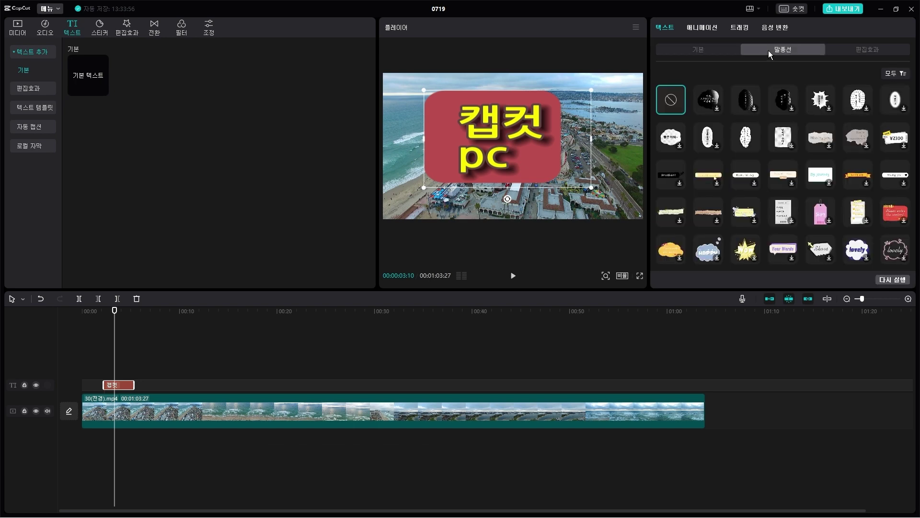
scroll(755, 171, "down", 3)
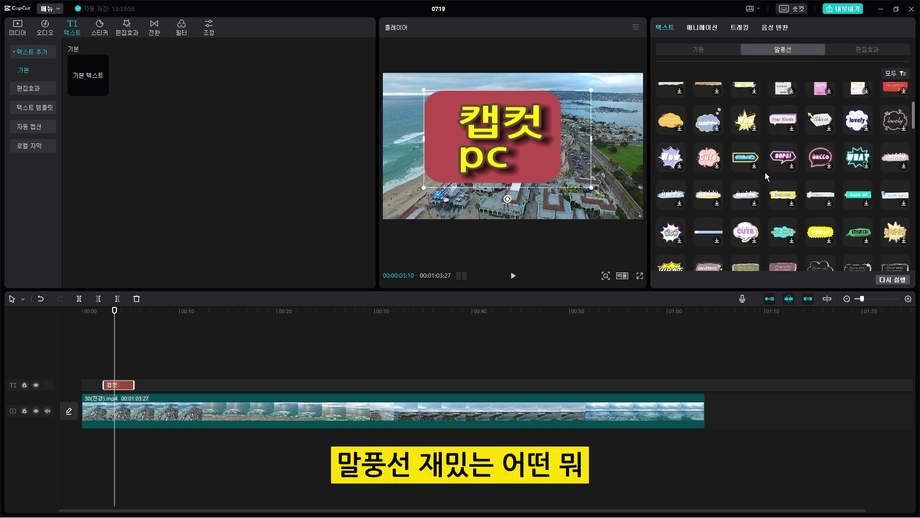
left_click(821, 159)
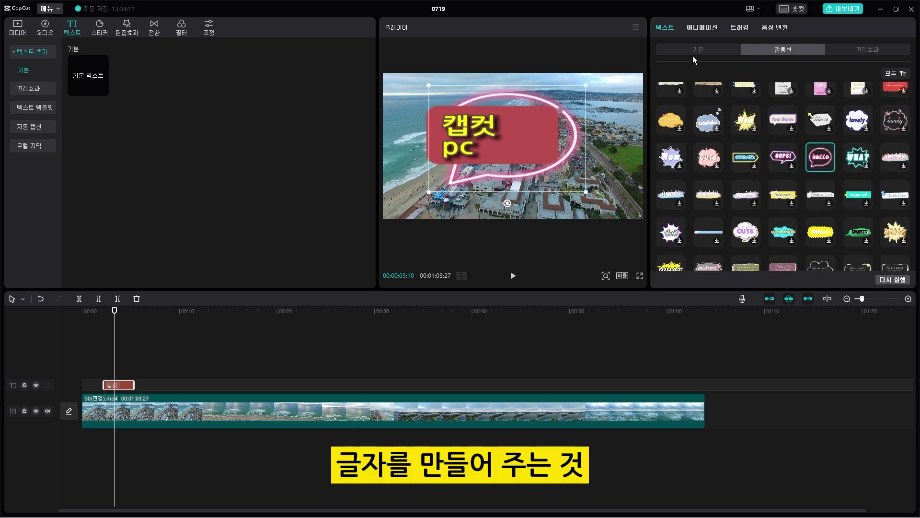
Turn off the title's red background
left_click(699, 50)
scroll(796, 216, "down", 8)
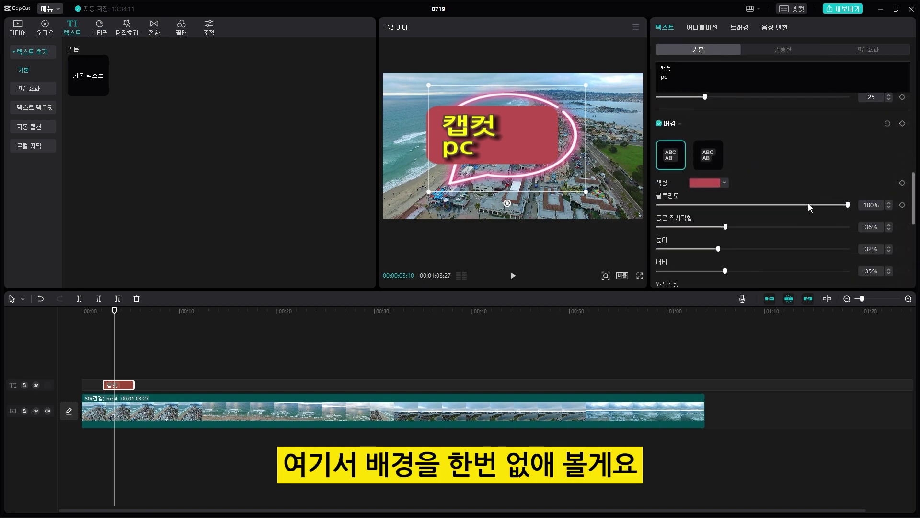
scroll(735, 162, "down", 2)
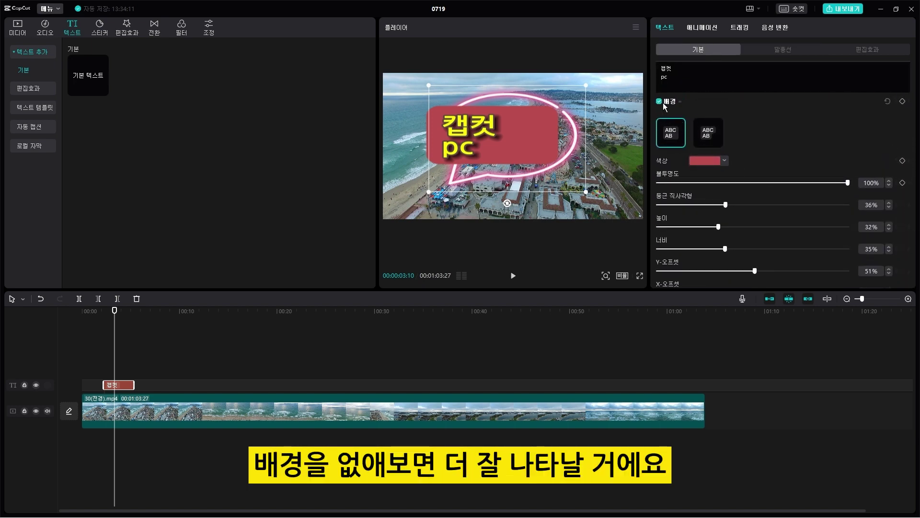
left_click(660, 103)
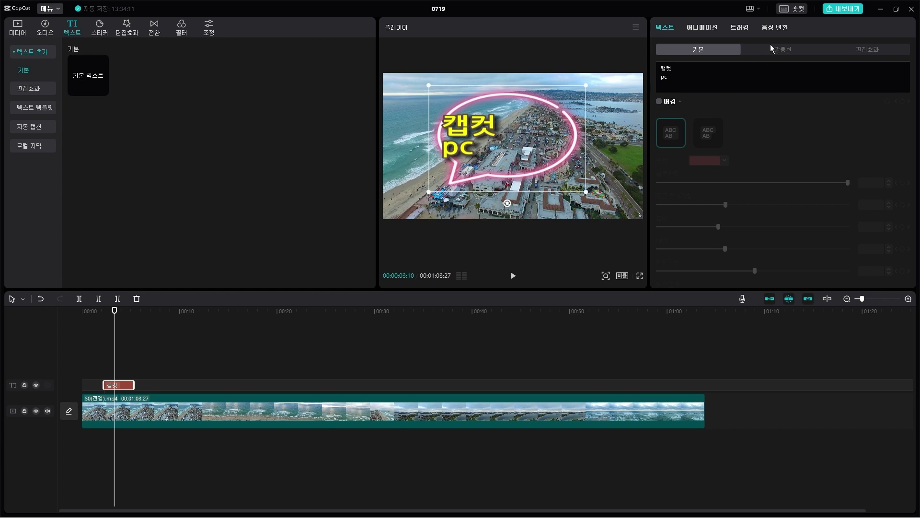
Try the shopping list and spotted cloud speech bubbles on the title, and remove the speech bubble
left_click(797, 53)
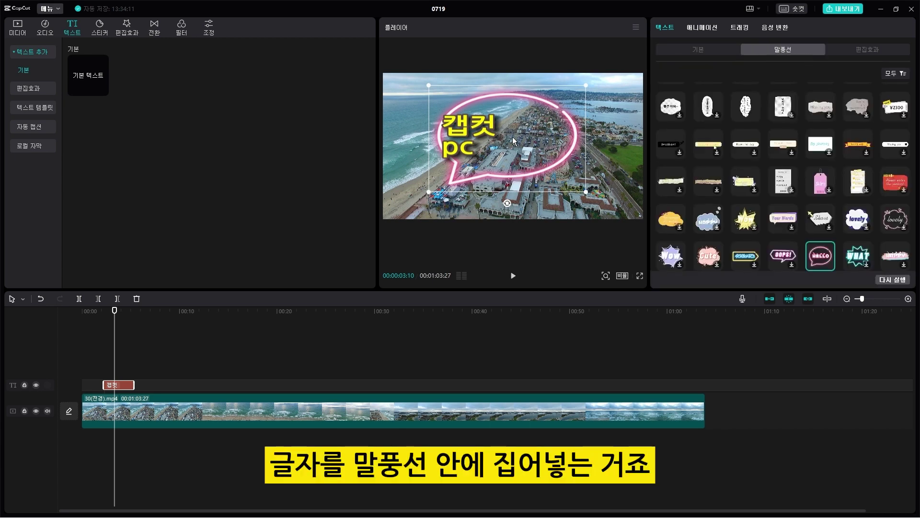
left_click(783, 176)
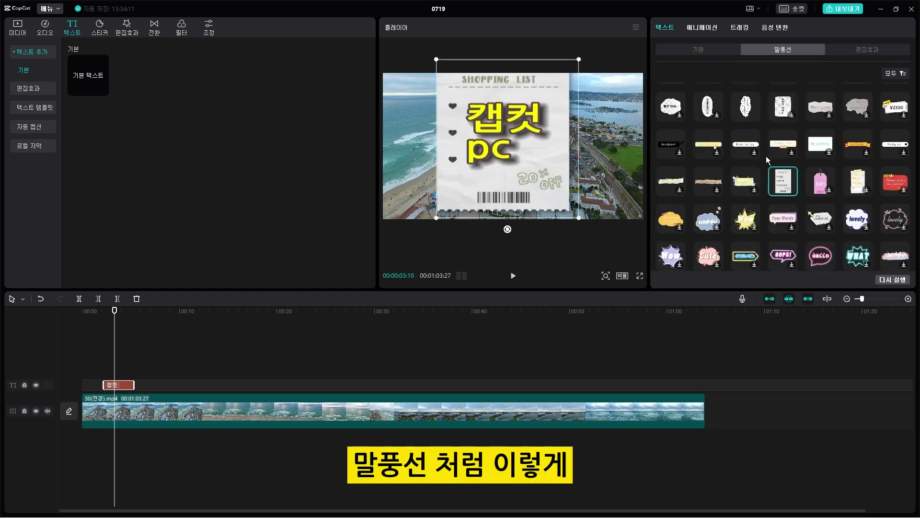
left_click(745, 108)
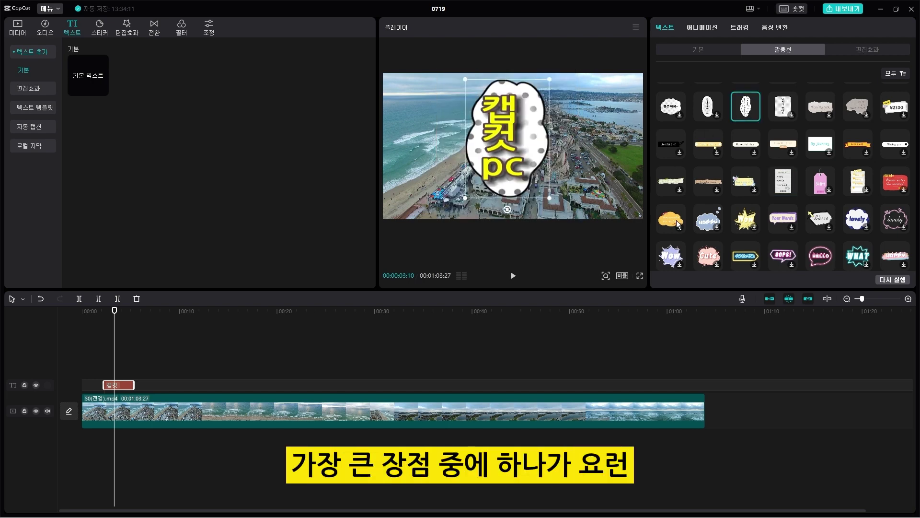
scroll(782, 206, "up", 1)
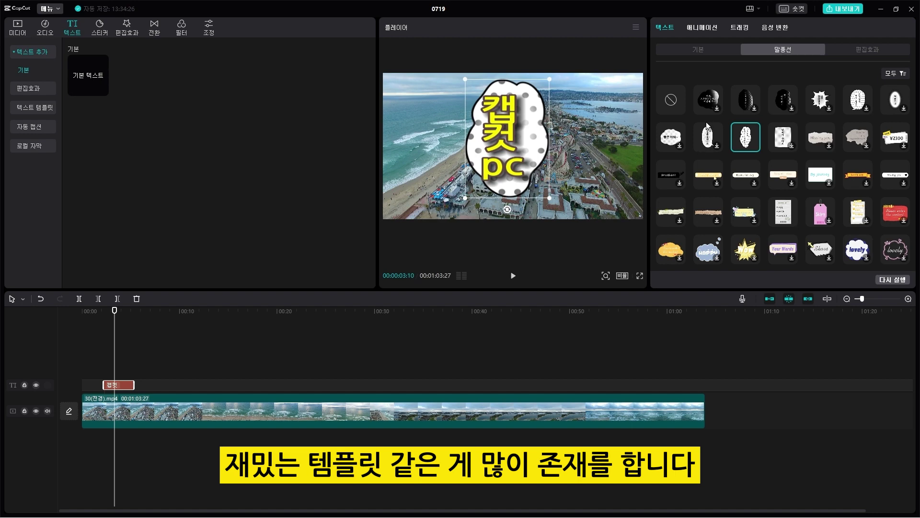
left_click(678, 109)
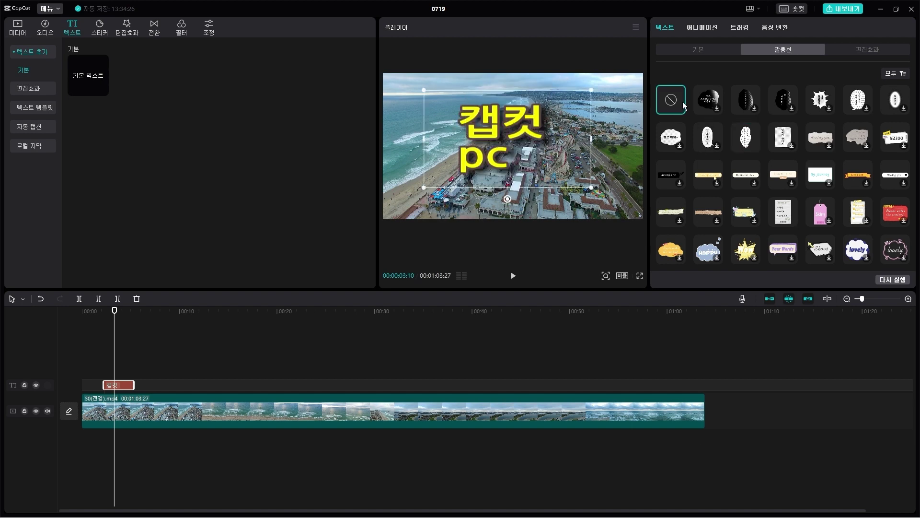
Try the dark green outlined and the plain green word-art effects on the title
left_click(867, 47)
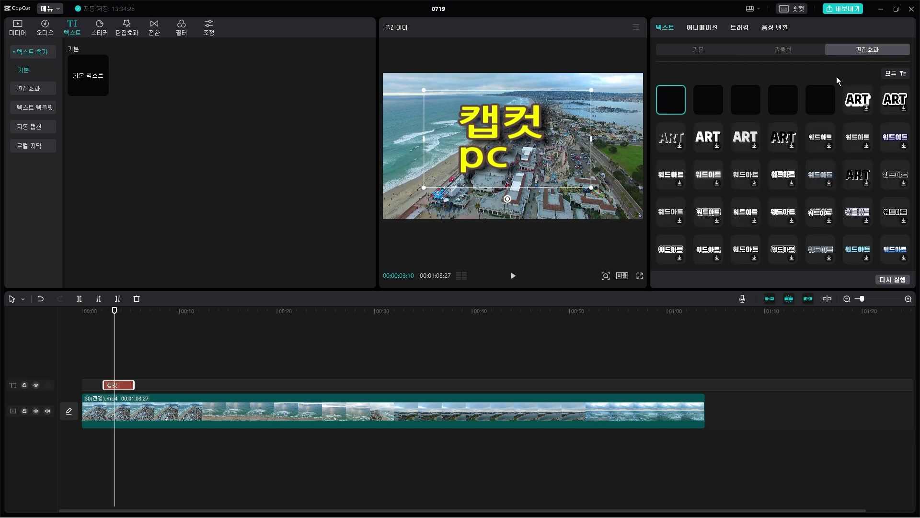
scroll(781, 148, "down", 5)
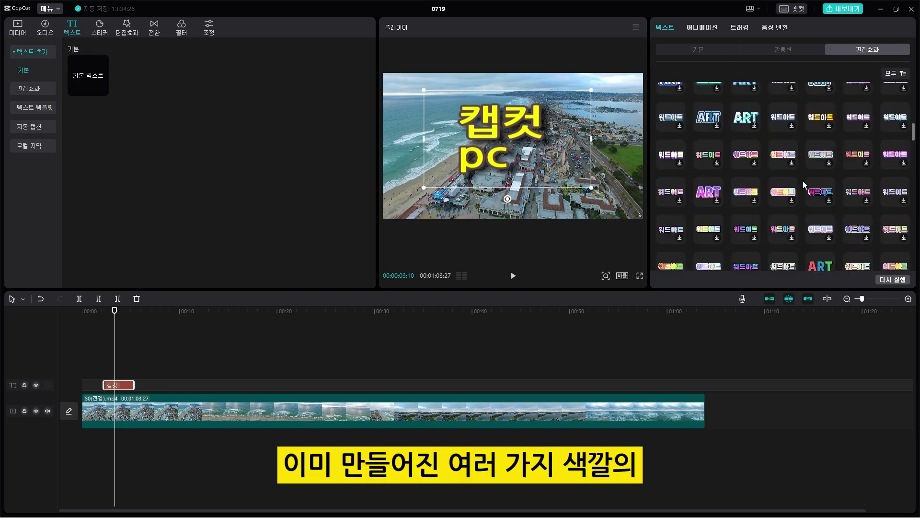
scroll(805, 182, "down", 4)
left_click(820, 172)
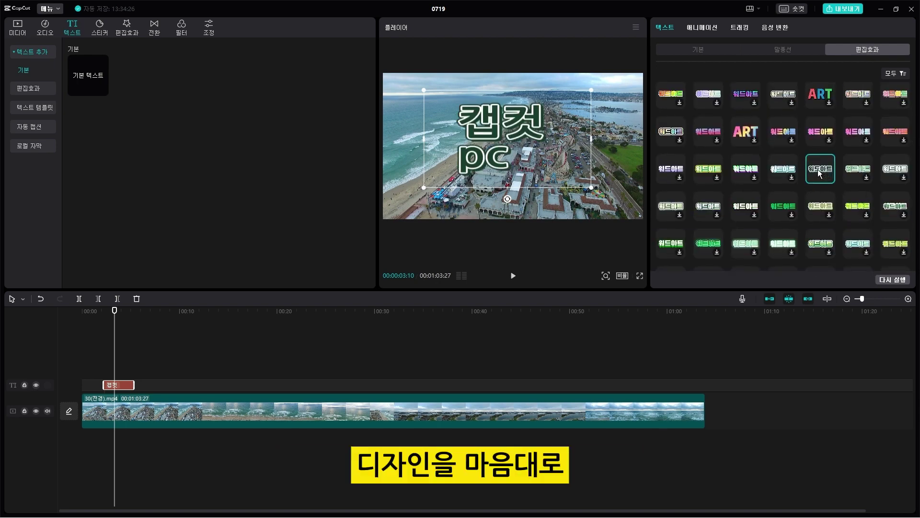
left_click(752, 209)
left_click(784, 209)
Try purple-outlined, pink and cream-with-purple-outline word-art effects on the title
scroll(785, 210, "down", 5)
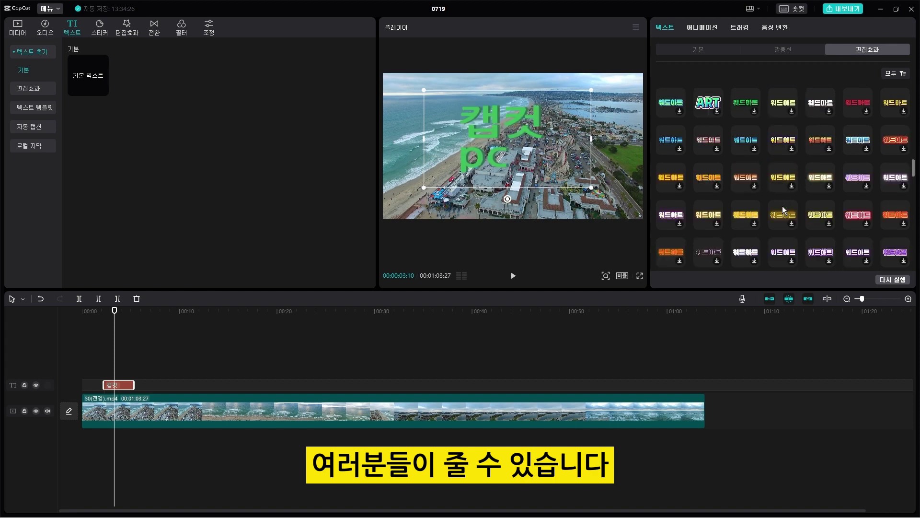
left_click(784, 245)
scroll(779, 243, "down", 4)
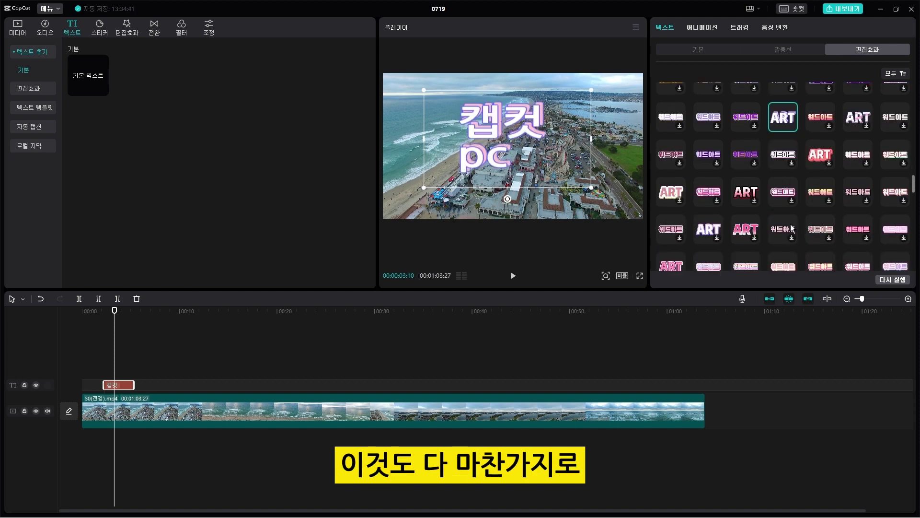
left_click(789, 259)
scroll(792, 232, "down", 5)
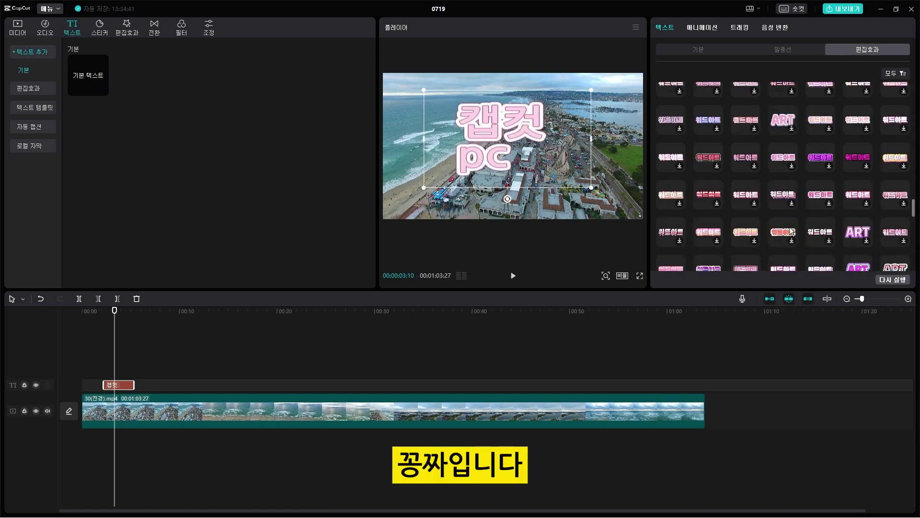
left_click(857, 222)
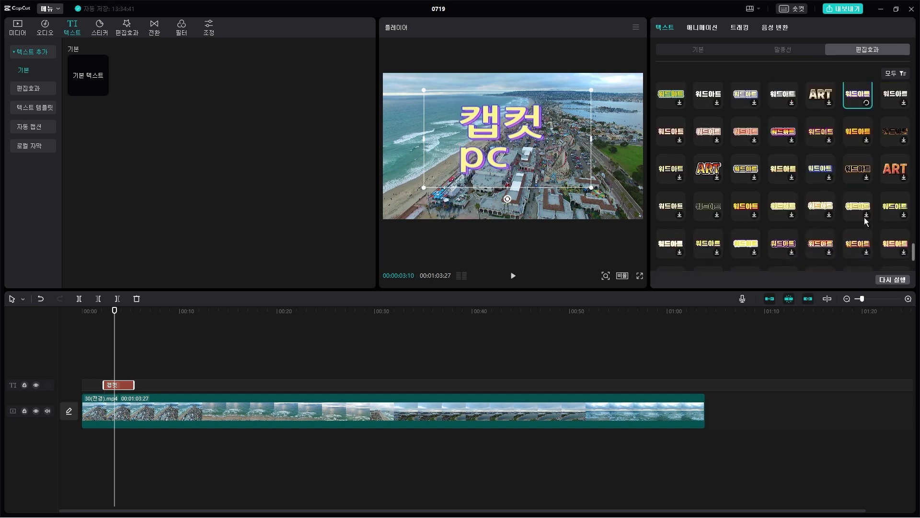
scroll(865, 218, "up", 3)
scroll(868, 214, "up", 8)
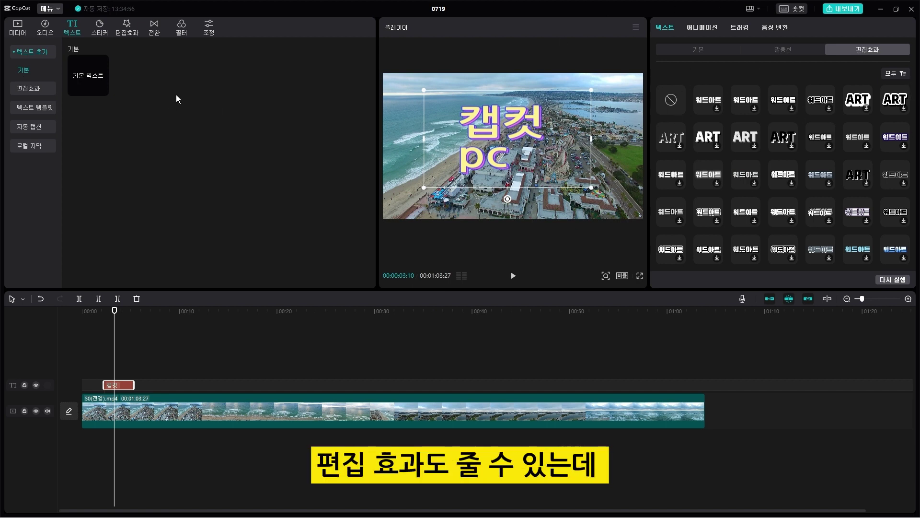
Browse the library of word-art effects for new text and preview a white-and-pink outlined one
left_click(33, 90)
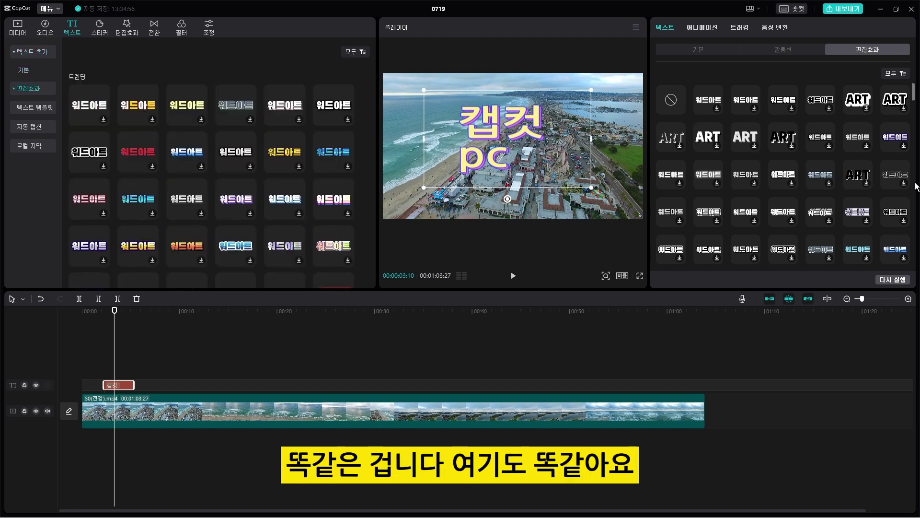
scroll(836, 120, "down", 5)
scroll(228, 183, "down", 10)
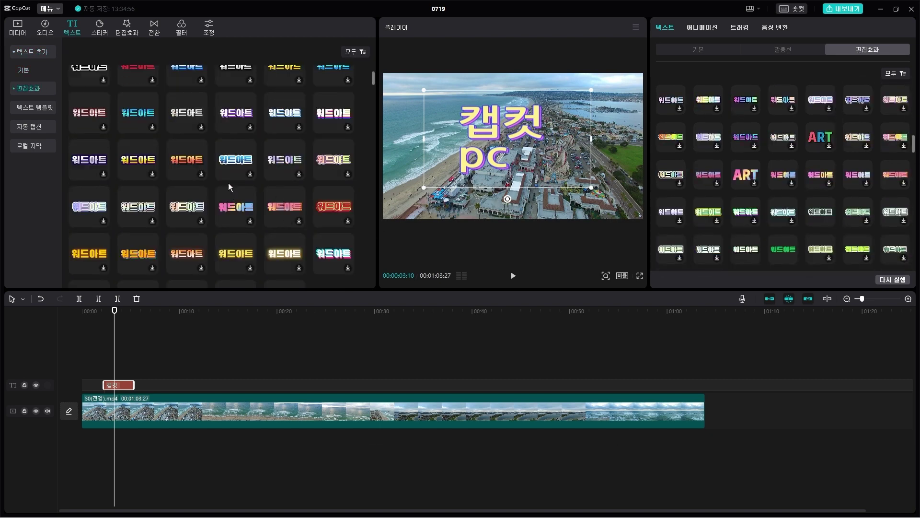
scroll(205, 175, "down", 5)
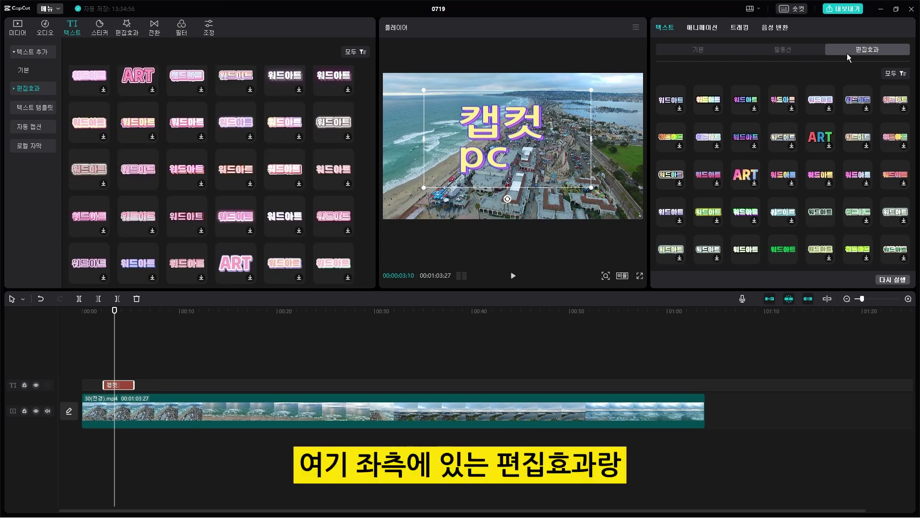
left_click(278, 172)
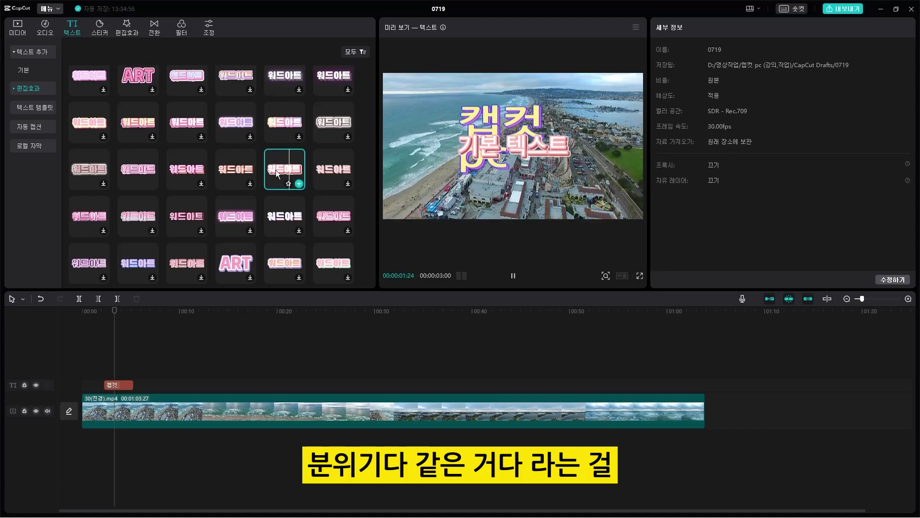
left_click(31, 52)
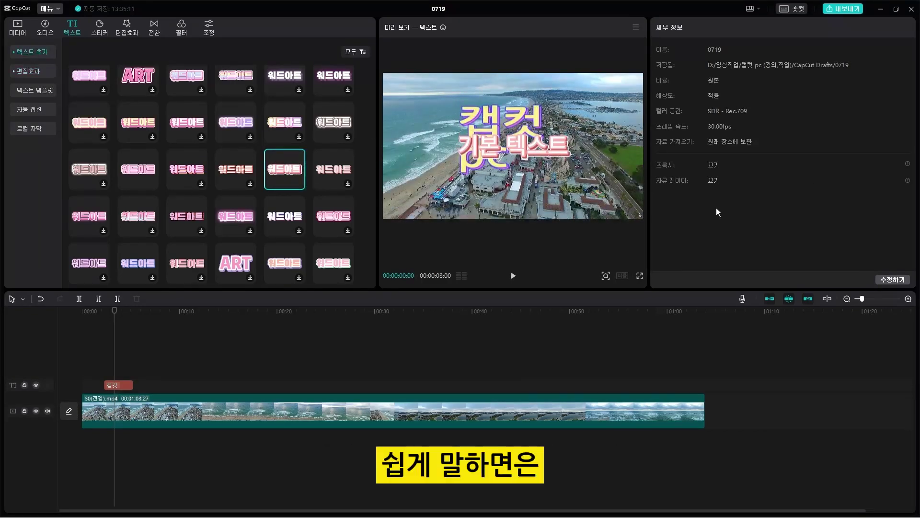
Go back to the existing title at 00:00:02:27 and apply a dark red word-art effect with a black outline
left_click(139, 364)
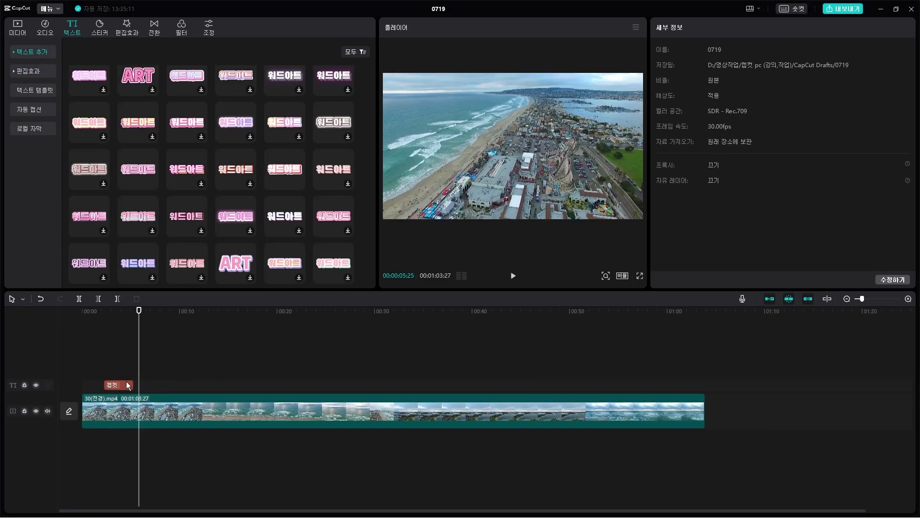
left_click_drag(139, 317, 110, 326)
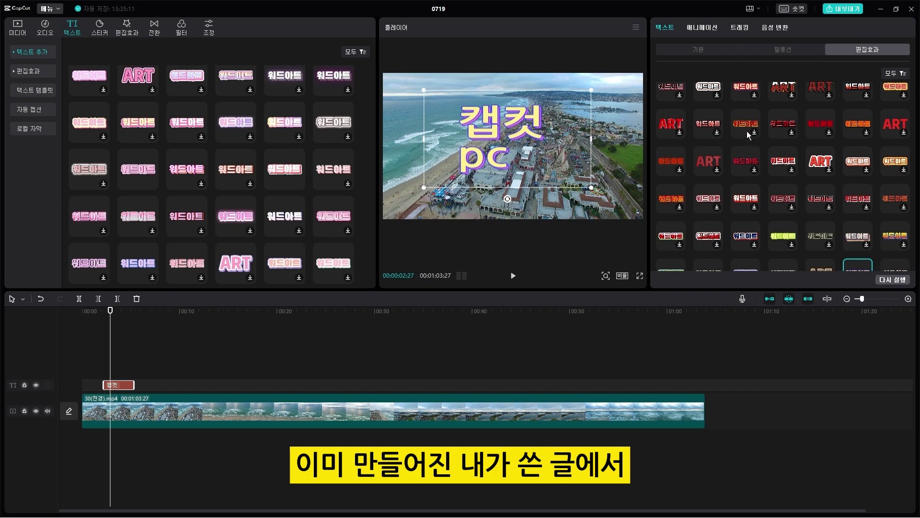
left_click(770, 128)
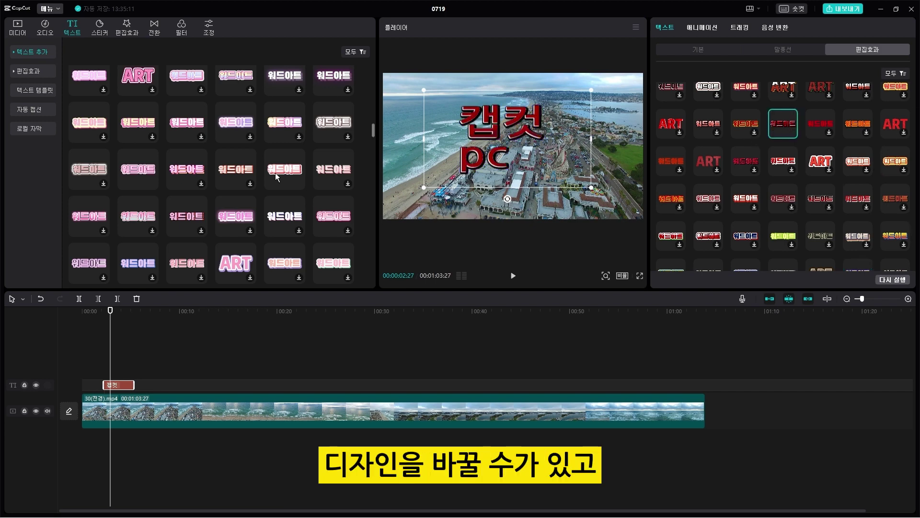
Add a second text clip with a pink-red word-art effect to the text track at 00:00:07:02
left_click(149, 312)
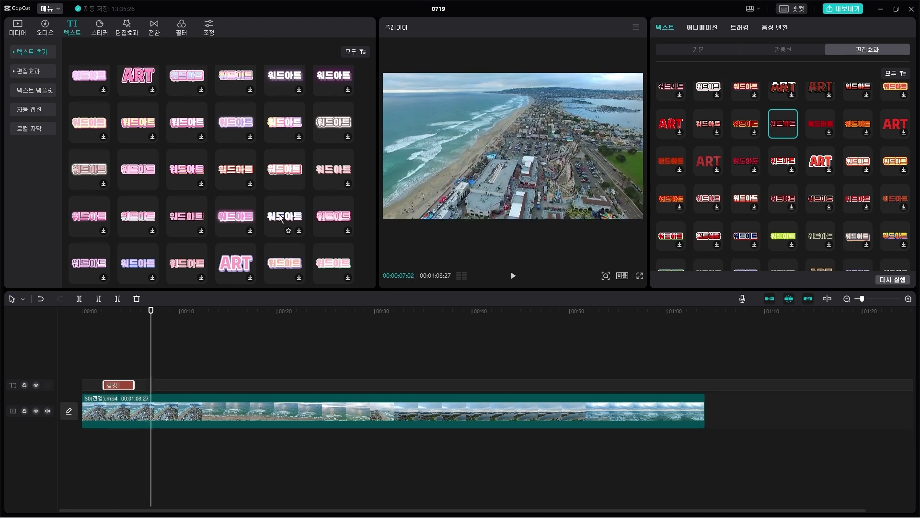
left_click_drag(241, 171, 159, 387)
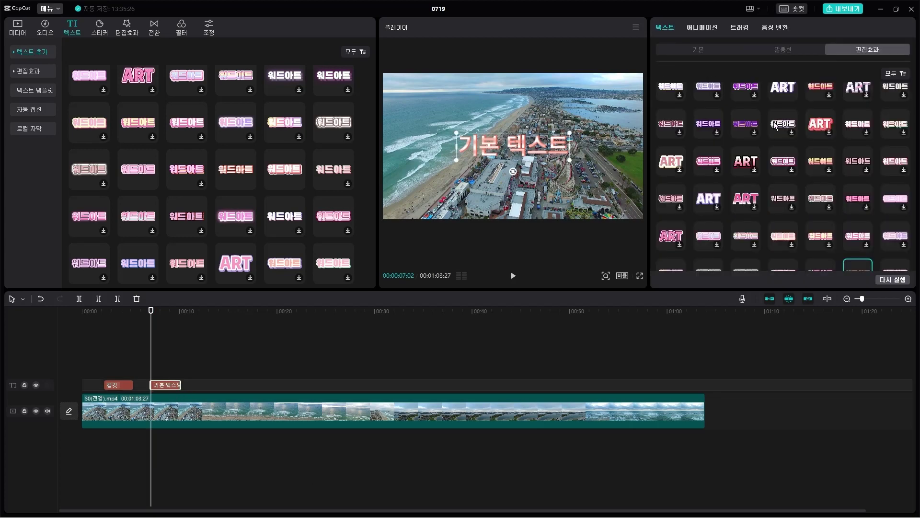
Change the wording of the new text clip to "2023년"
left_click(706, 48)
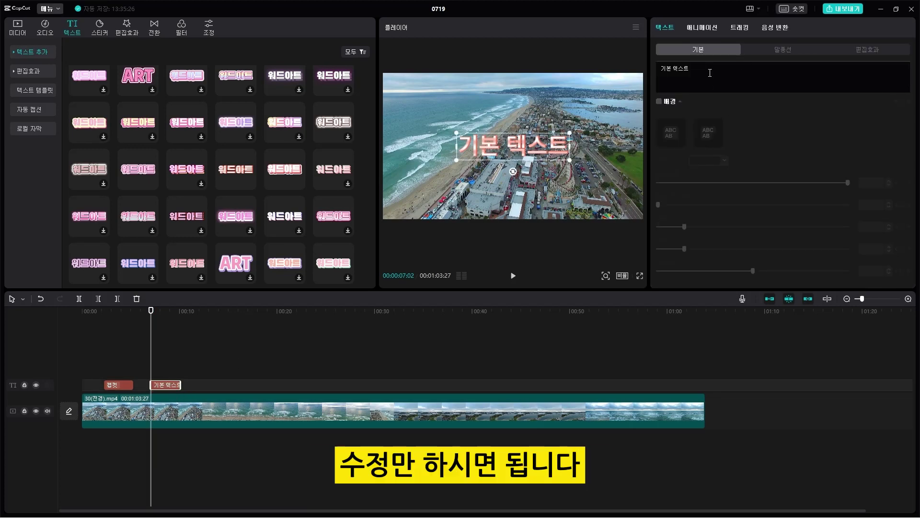
left_click(710, 73)
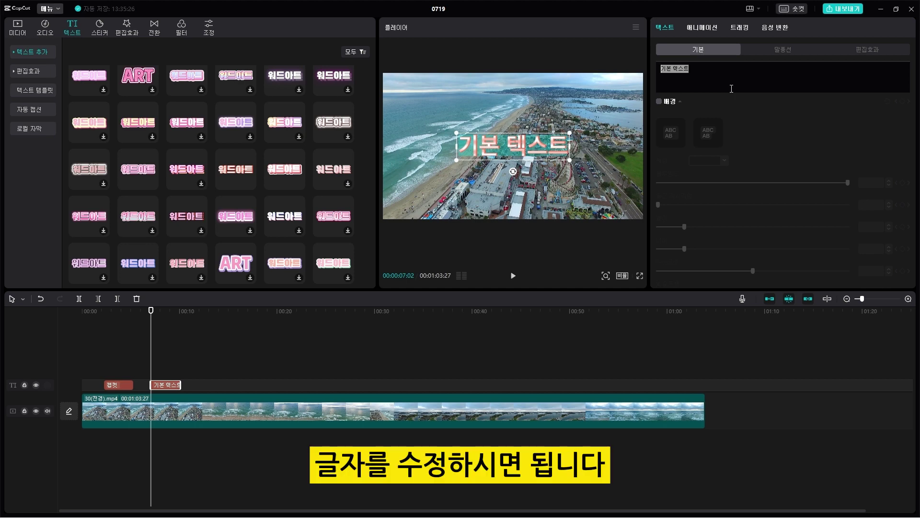
type("2033")
key("BackSpace")
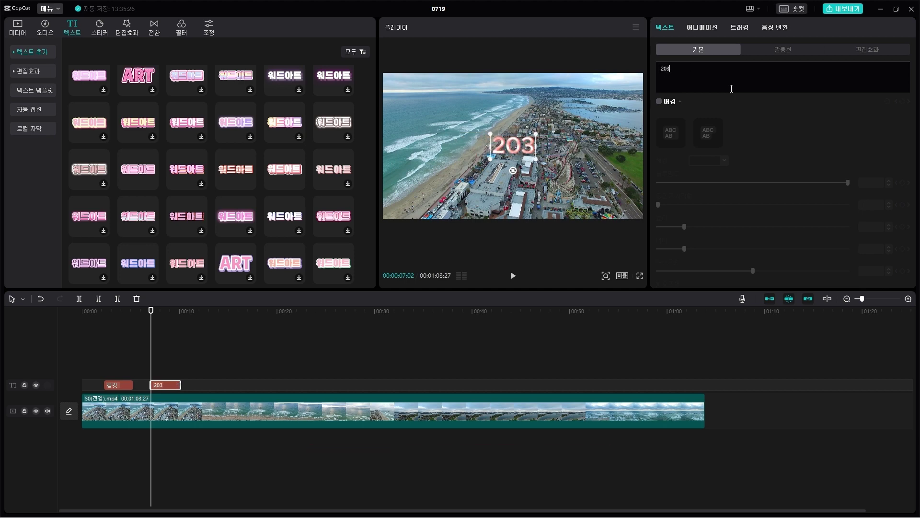
key("BackSpace")
type("23sus")
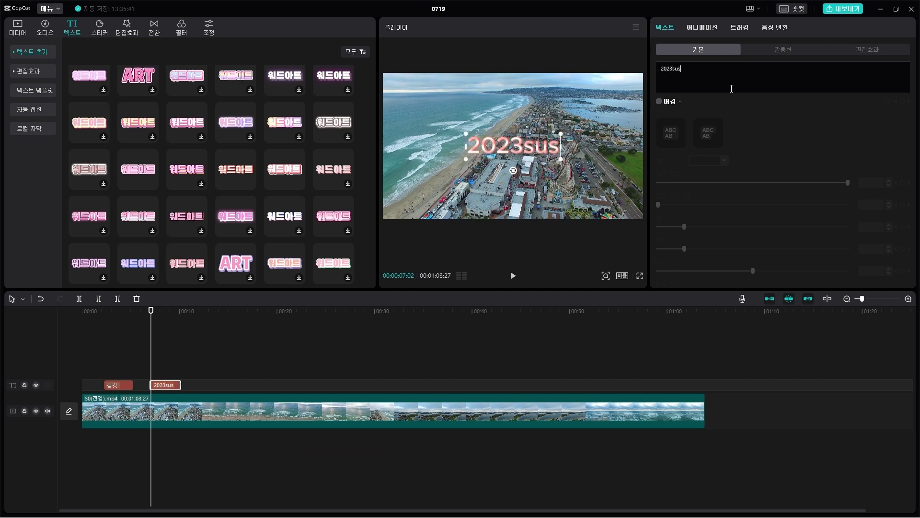
key("BackSpace")
key("BackSpace")
key("BackSpace")
type("녀ㅓㄴ")
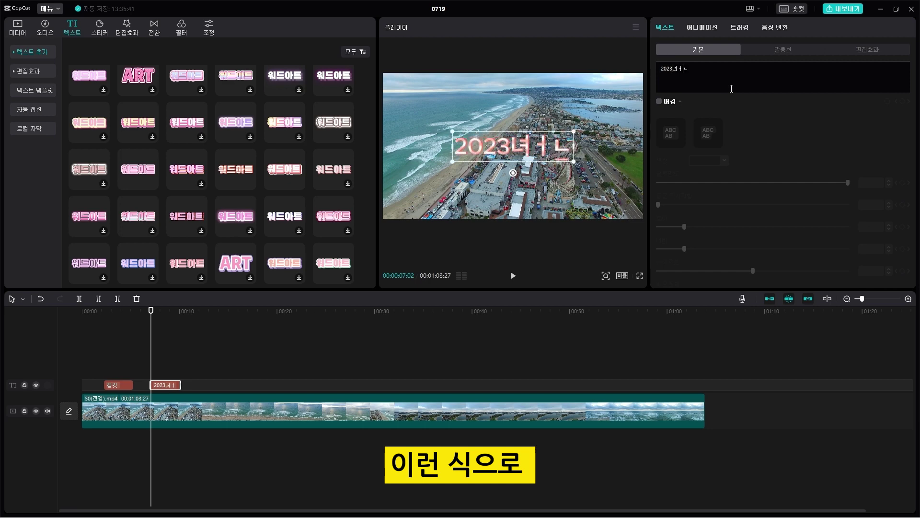
key("BackSpace")
key("BackSpace")
key("BackSpace")
type("년")
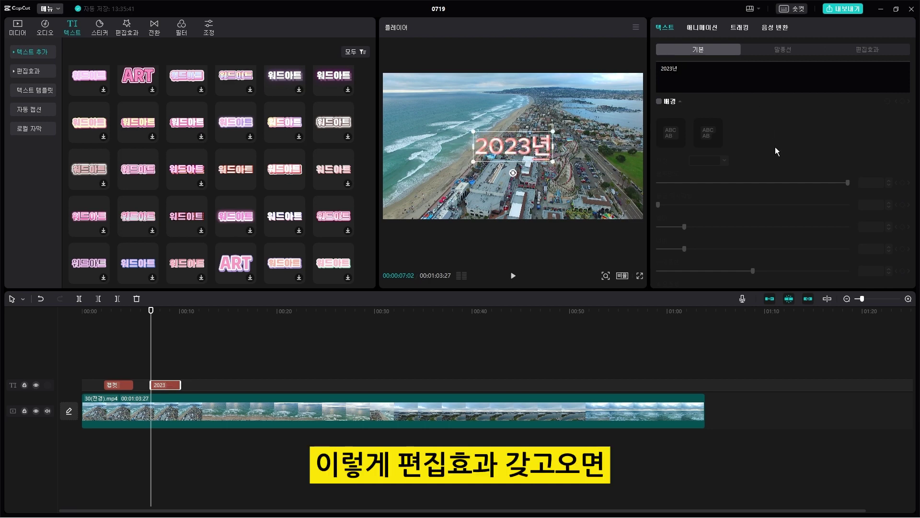
Play the "2023년" title over the video and look through its basic formatting options
scroll(768, 128, "up", 5)
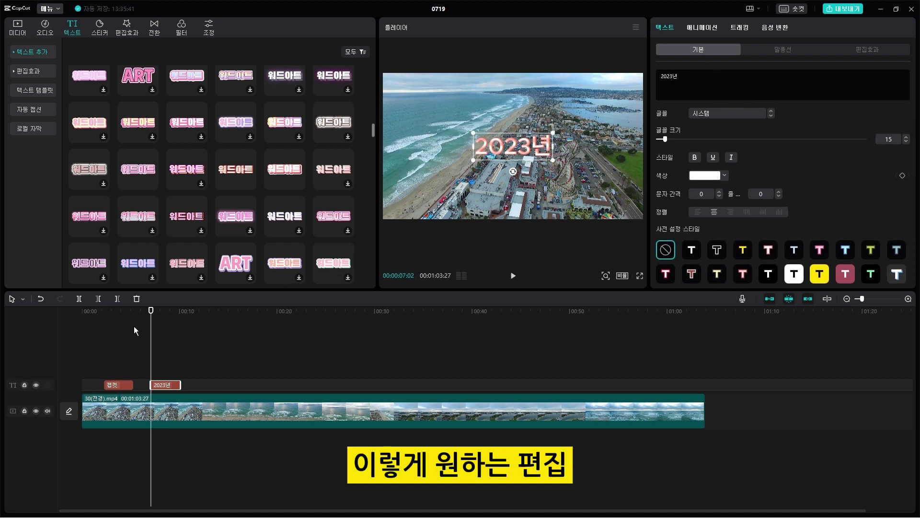
key("space")
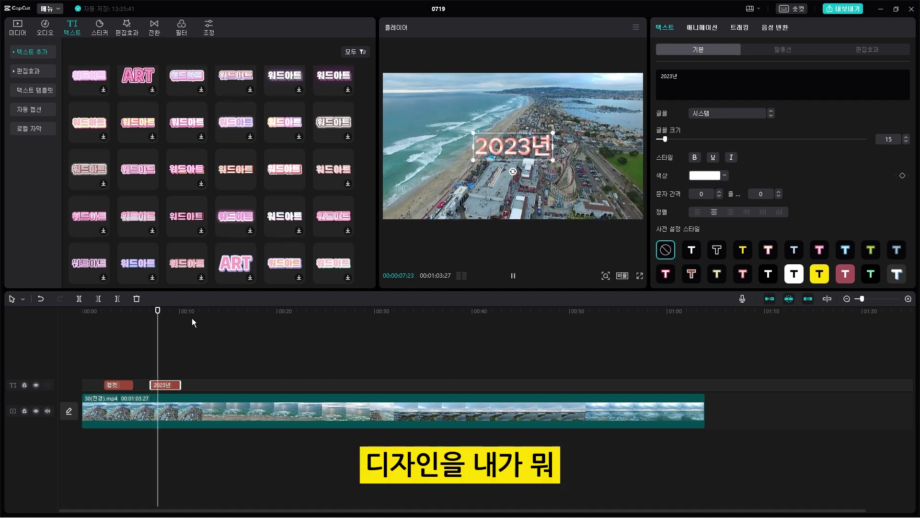
key("space")
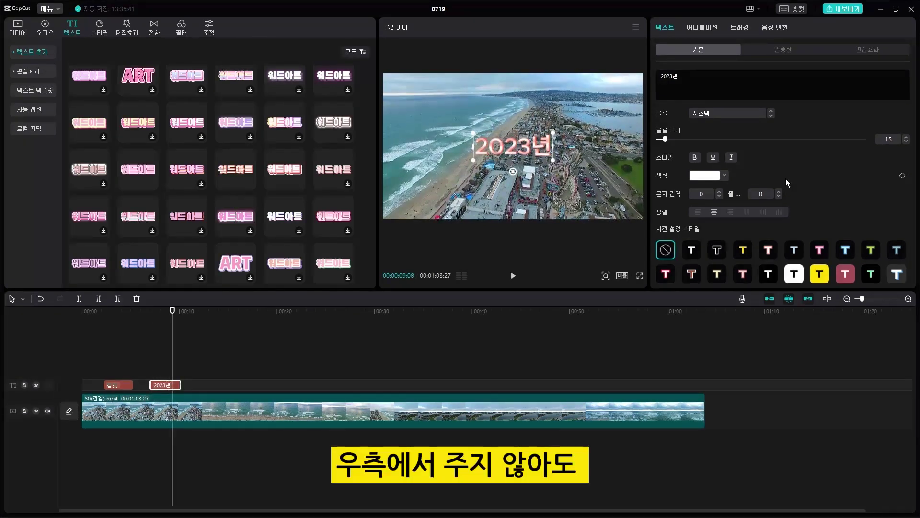
scroll(822, 216, "down", 10)
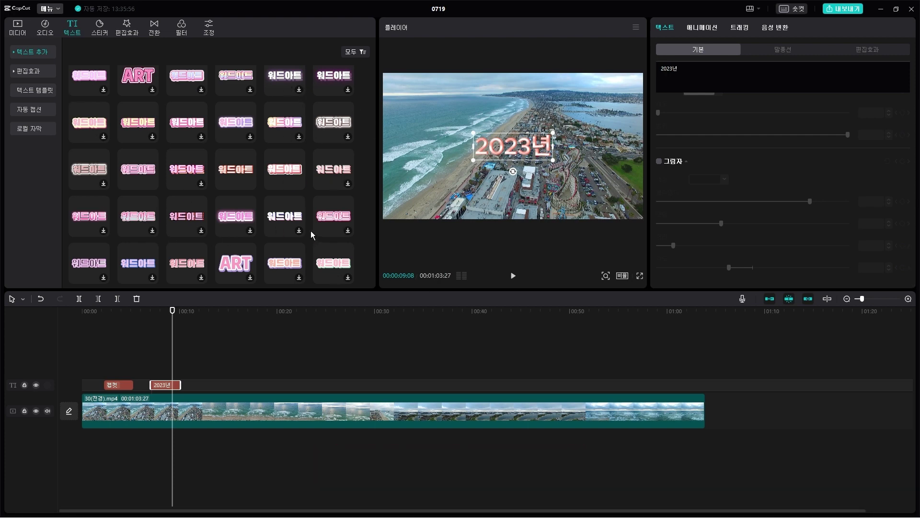
Add the green "FEELIN' GROOVY" text template to the text track at 00:00:13:05 and play its opening
left_click_drag(171, 316, 210, 326)
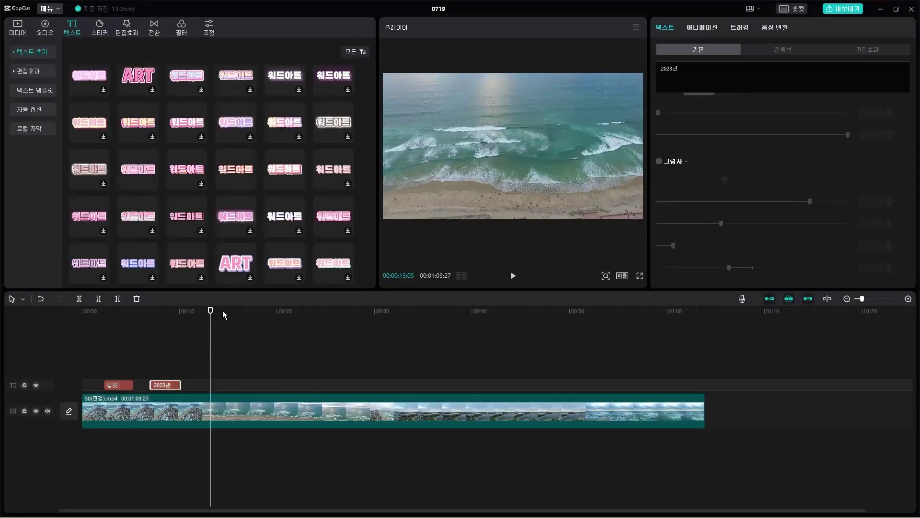
left_click(32, 91)
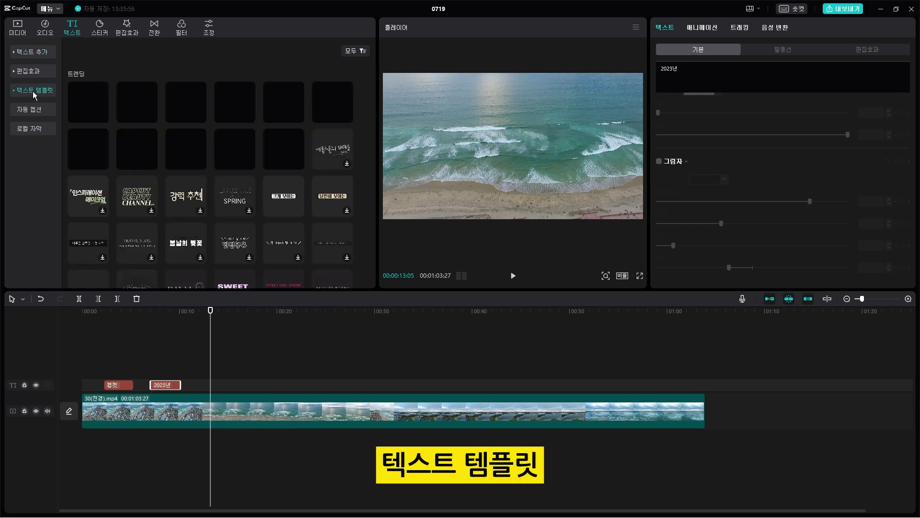
scroll(229, 141, "down", 5)
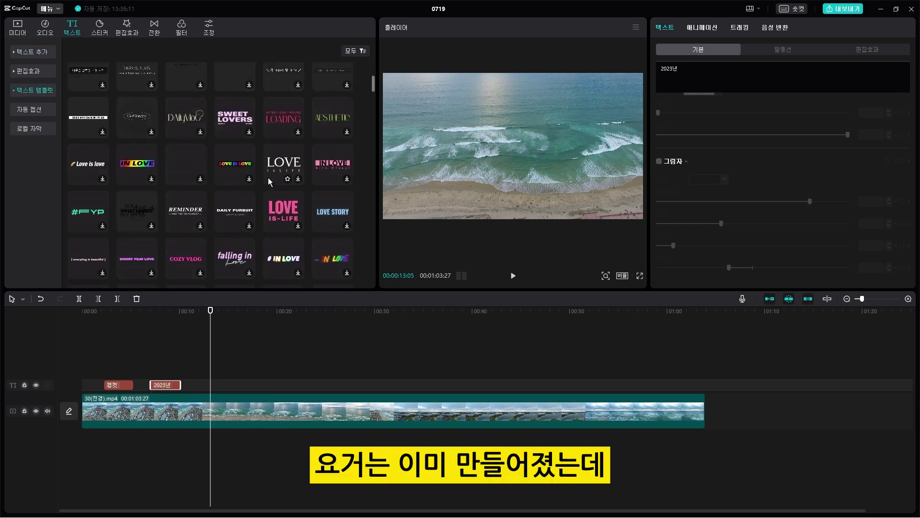
scroll(293, 184, "down", 2)
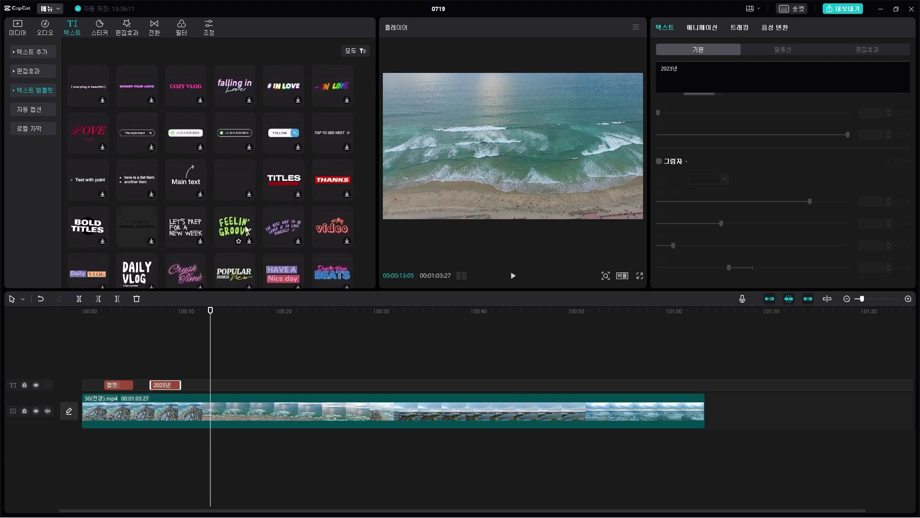
left_click_drag(242, 230, 212, 385)
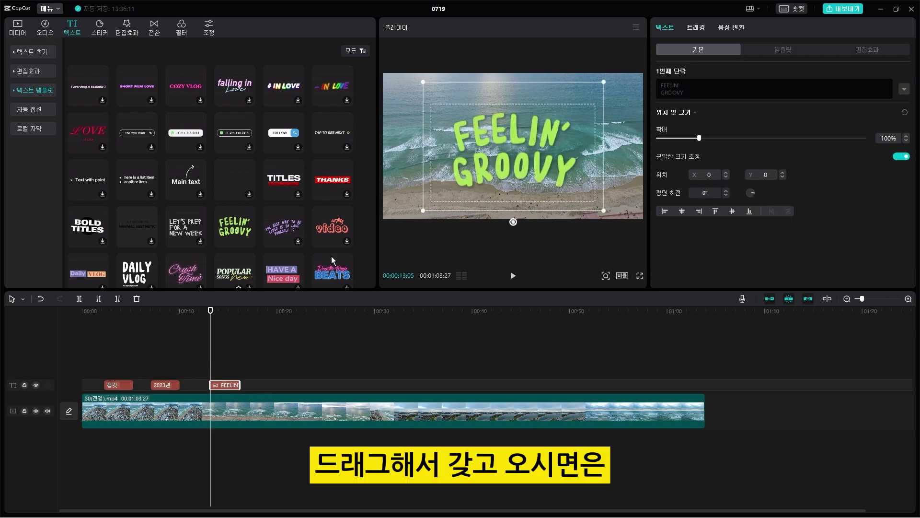
key("space")
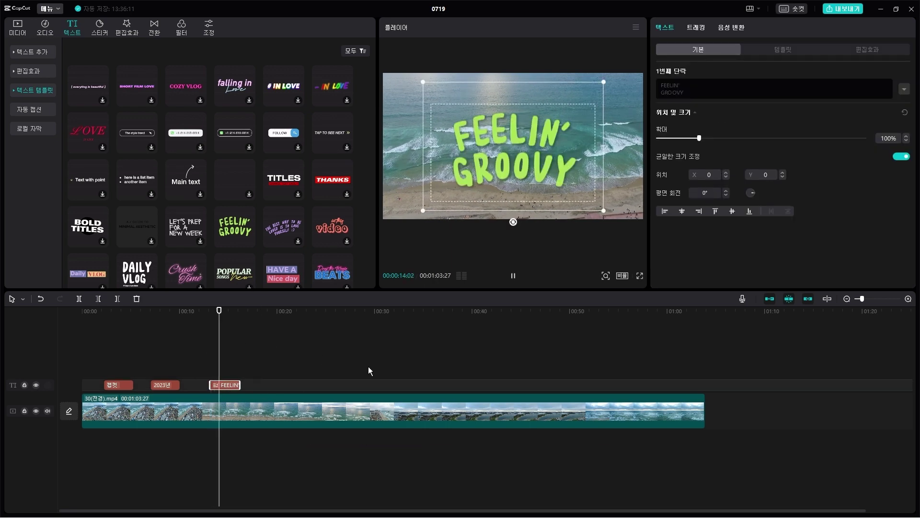
key("space")
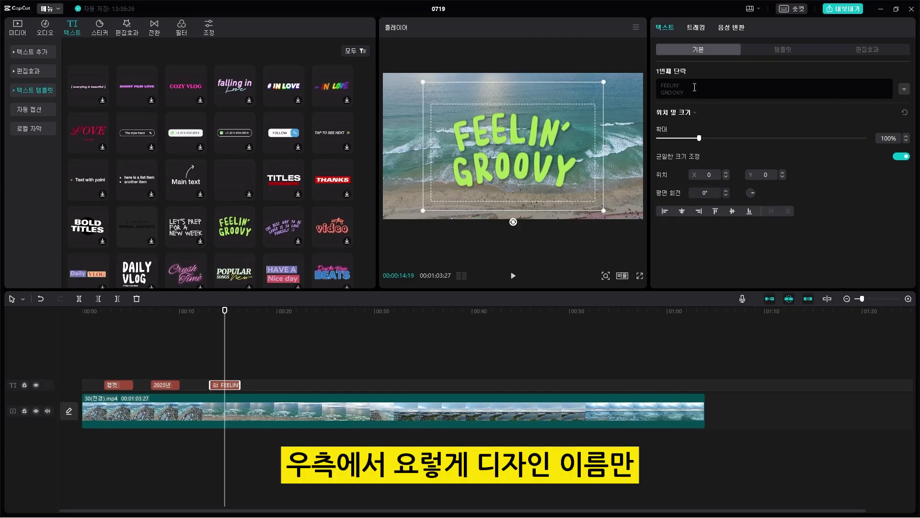
Replace the wording of the green template title with "캡컷 pc"
left_click_drag(697, 93, 653, 84)
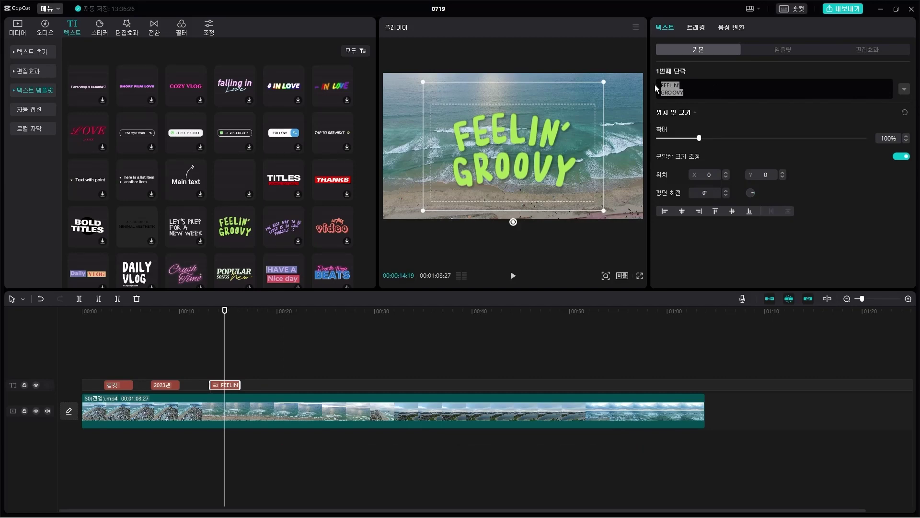
type("캐")
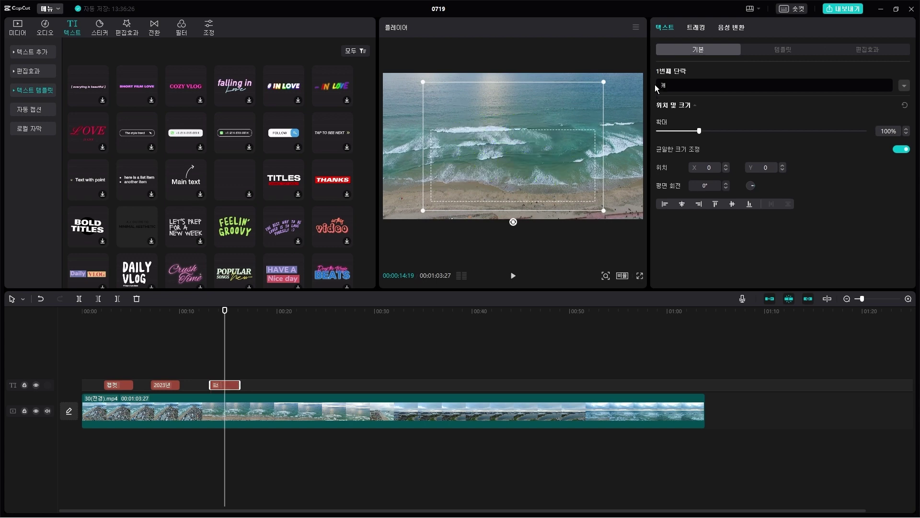
type("커")
type(" p")
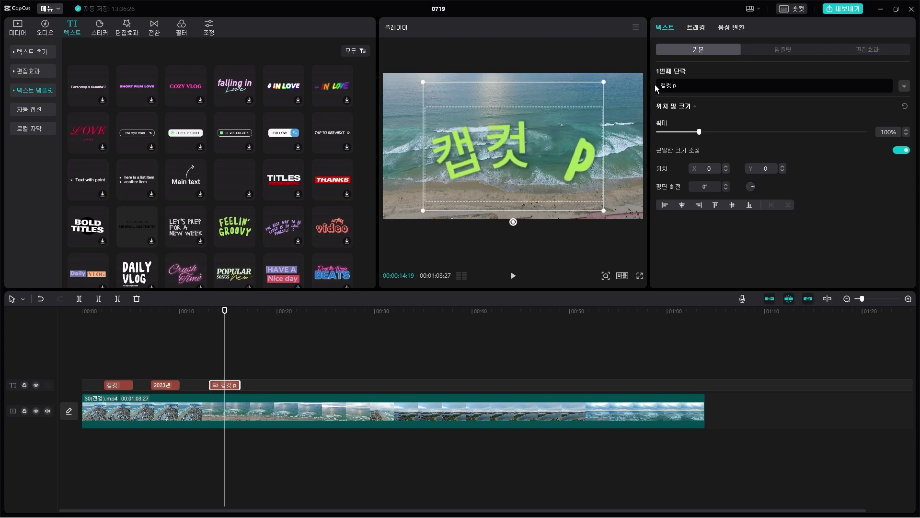
key("BackSpace")
key("BackSpace")
type("ㅔㅊ")
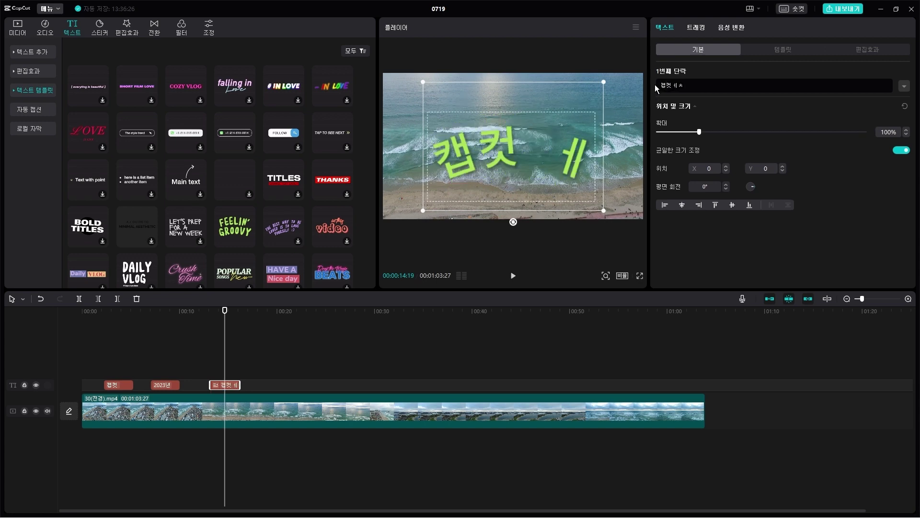
key("BackSpace")
key("BackSpace")
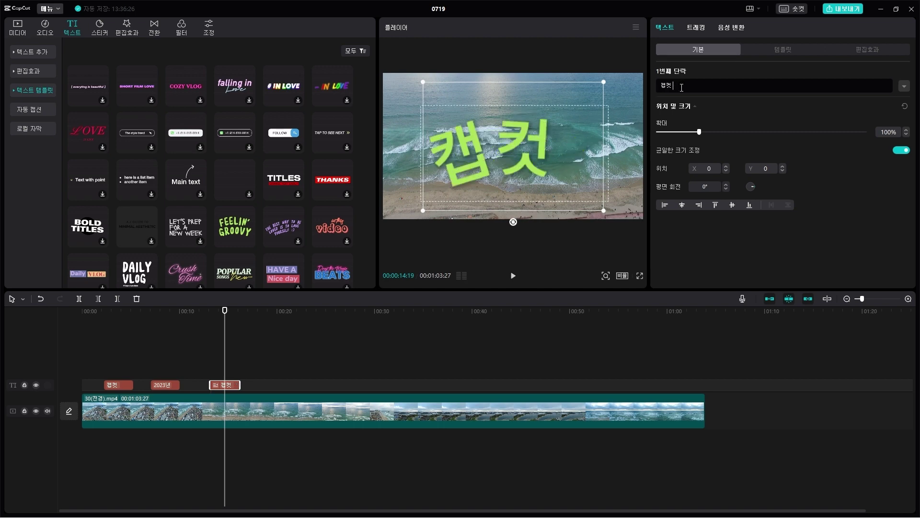
type("pc")
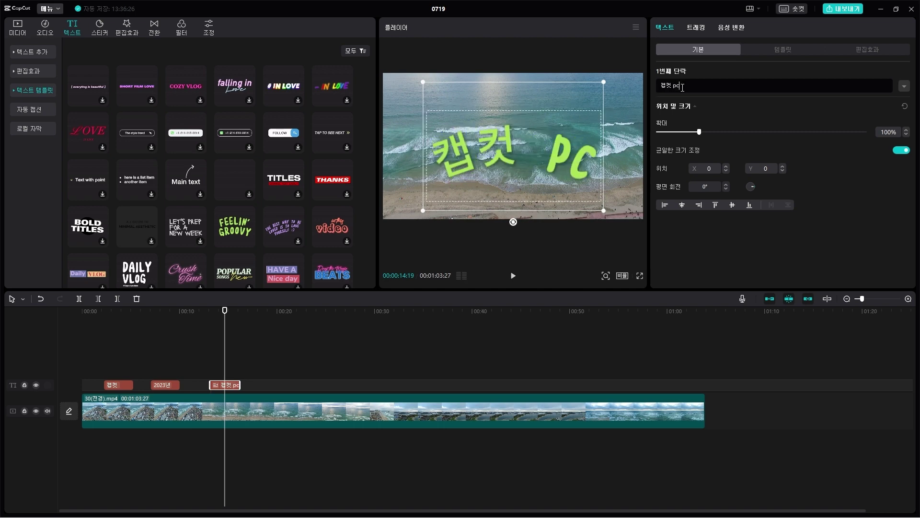
Expand the green title's text settings and set its font to NanumGothicBold
left_click(906, 89)
left_click(906, 90)
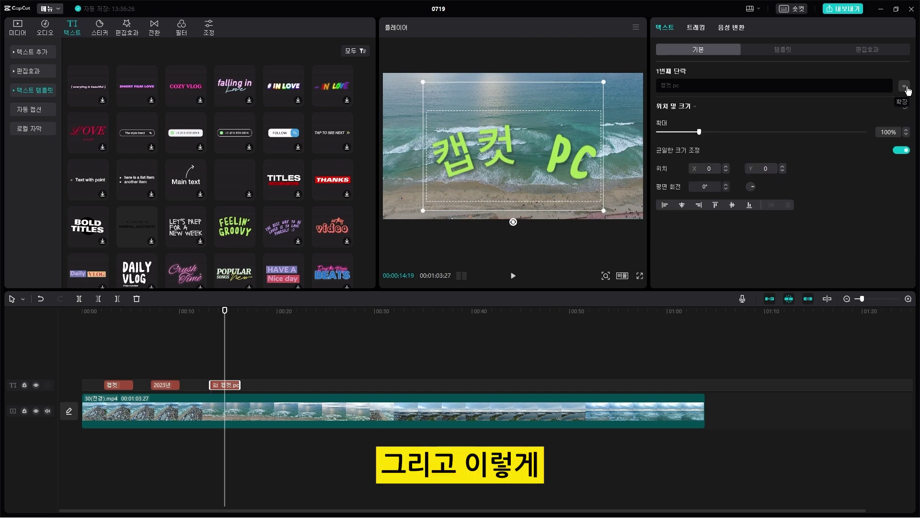
left_click(905, 90)
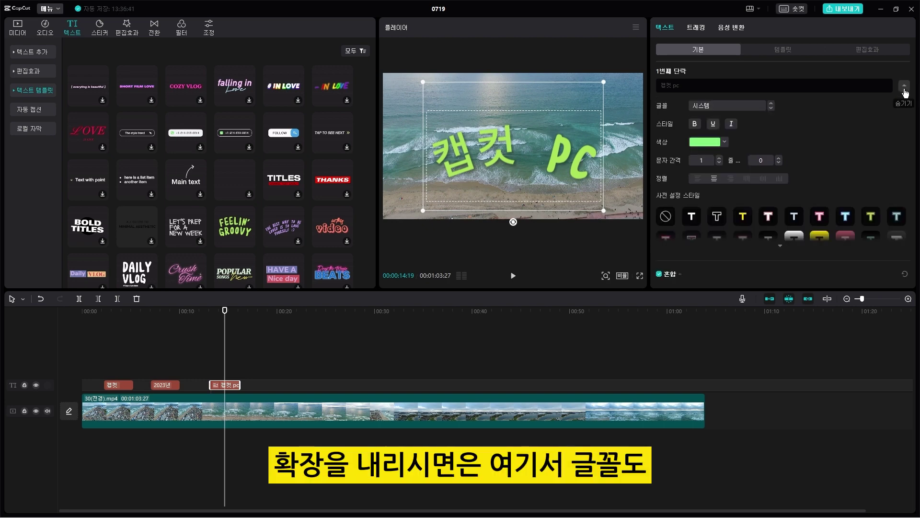
left_click(755, 105)
left_click(746, 155)
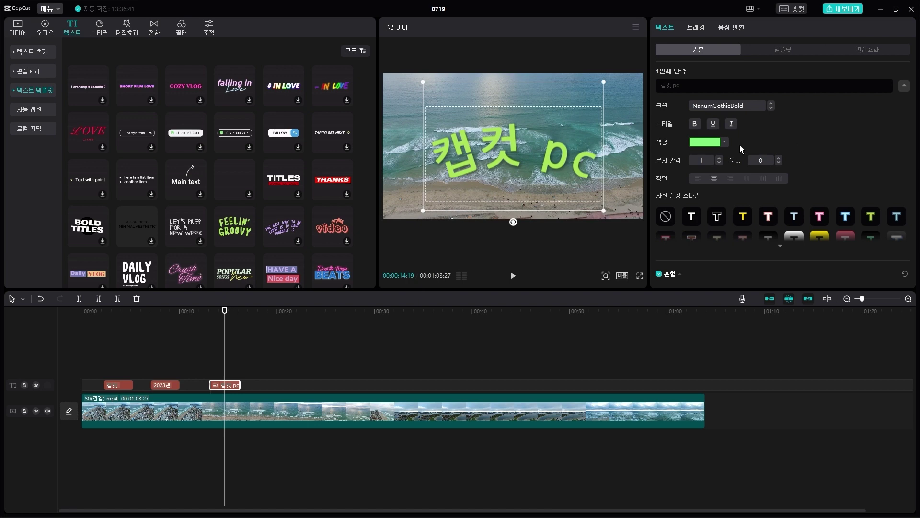
Review the green title's remaining style, position and size settings, then play the video from just before the title
scroll(795, 160, "down", 5)
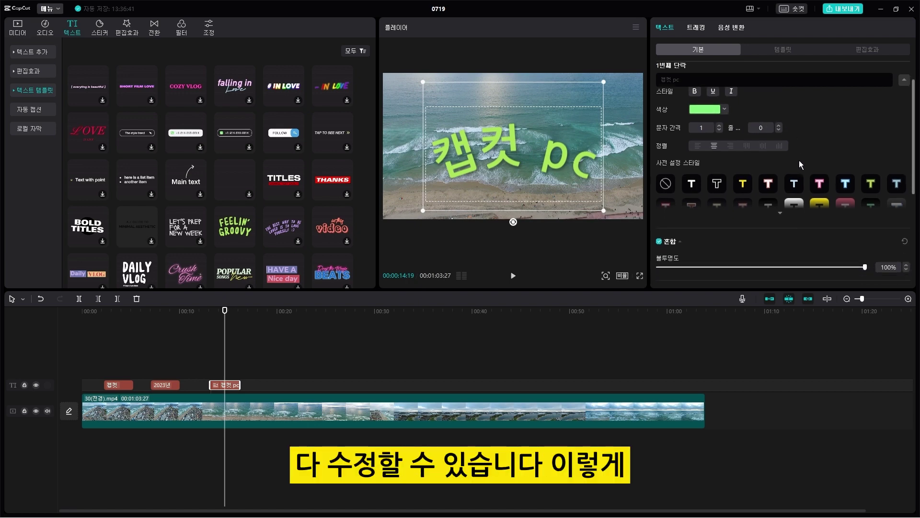
scroll(801, 160, "down", 2)
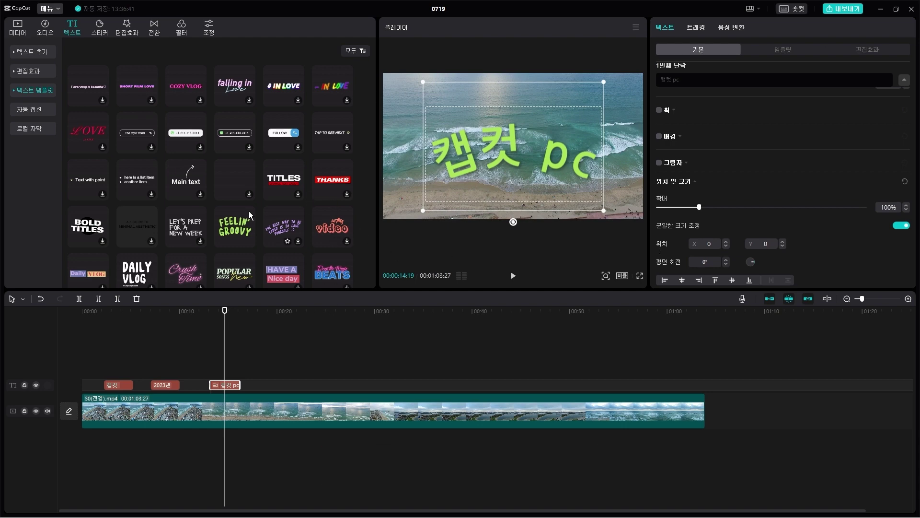
scroll(815, 199, "up", 7)
scroll(818, 200, "down", 7)
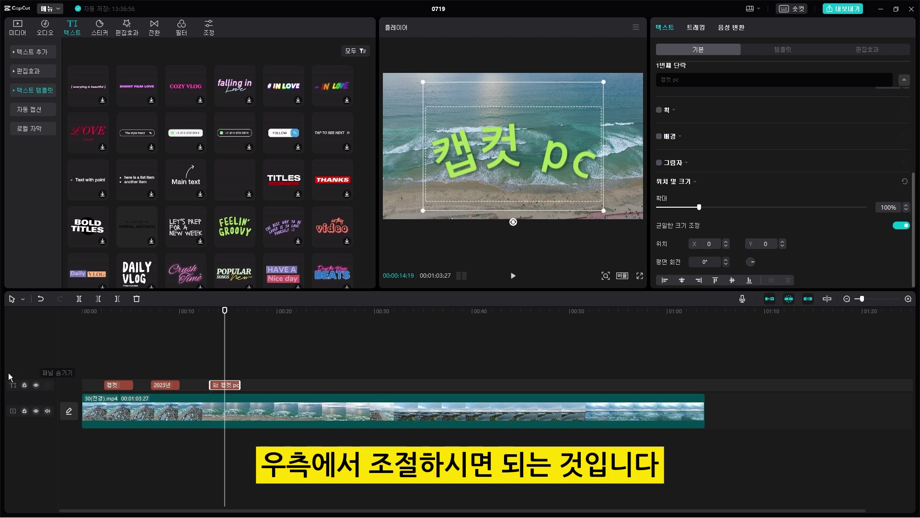
left_click_drag(227, 316, 201, 315)
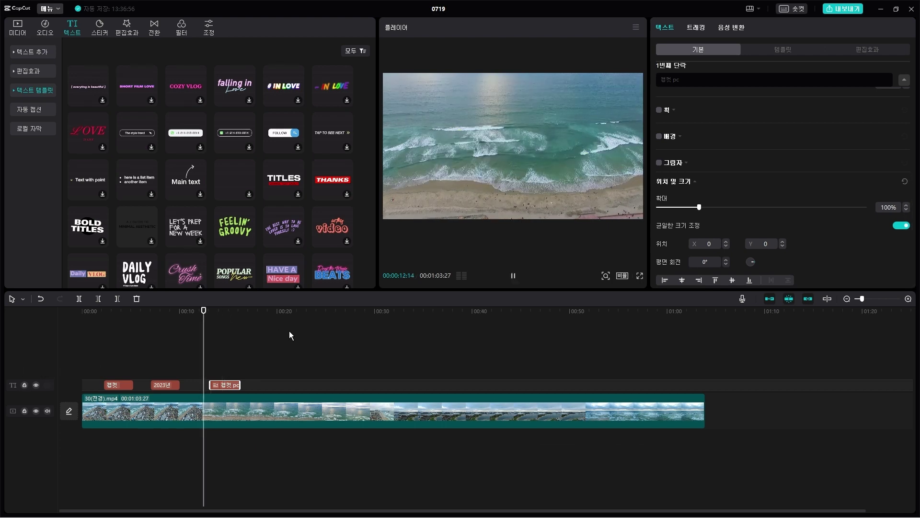
key("space")
Add the white "TITLES" text template with red bars to the text track at 00:00:22:28 and play its opening animation
left_click(298, 334)
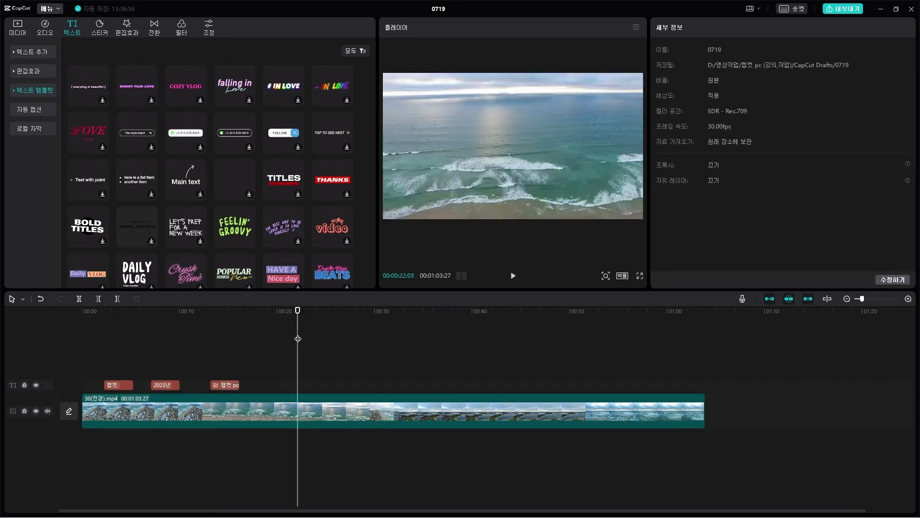
key("space")
scroll(286, 182, "down", 3)
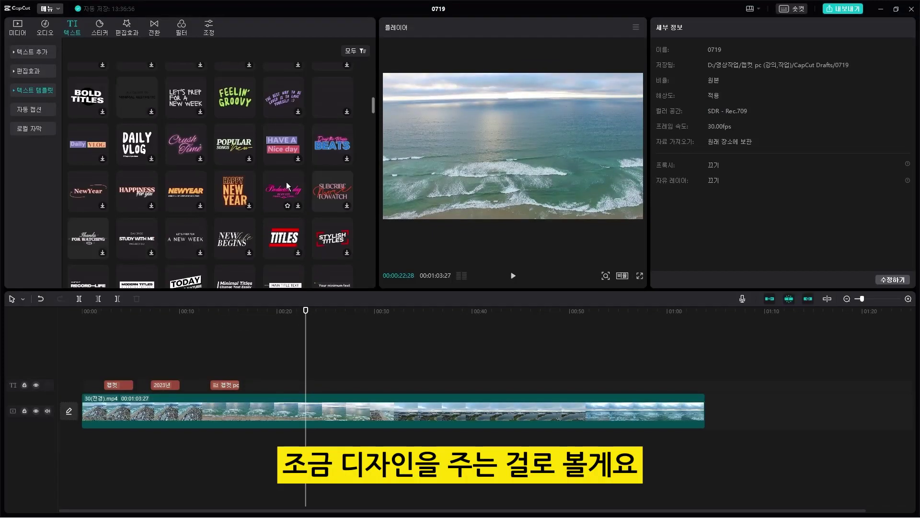
left_click_drag(286, 237, 305, 384)
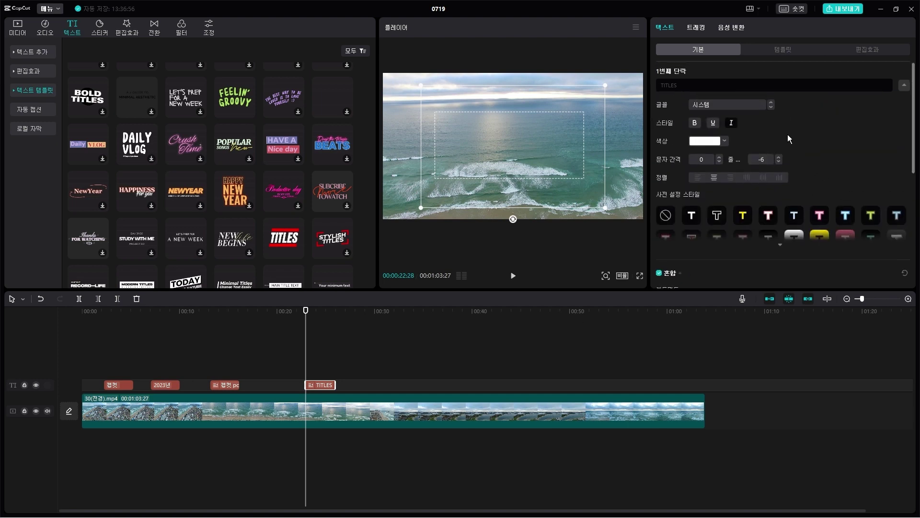
key("space")
key("space")
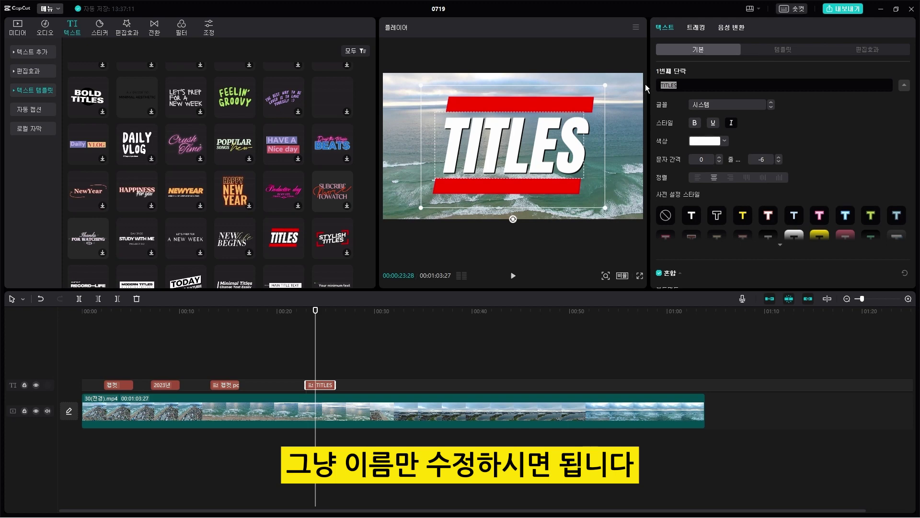
Replace the wording of the red-barred title with "비디오코치"
type("2003")
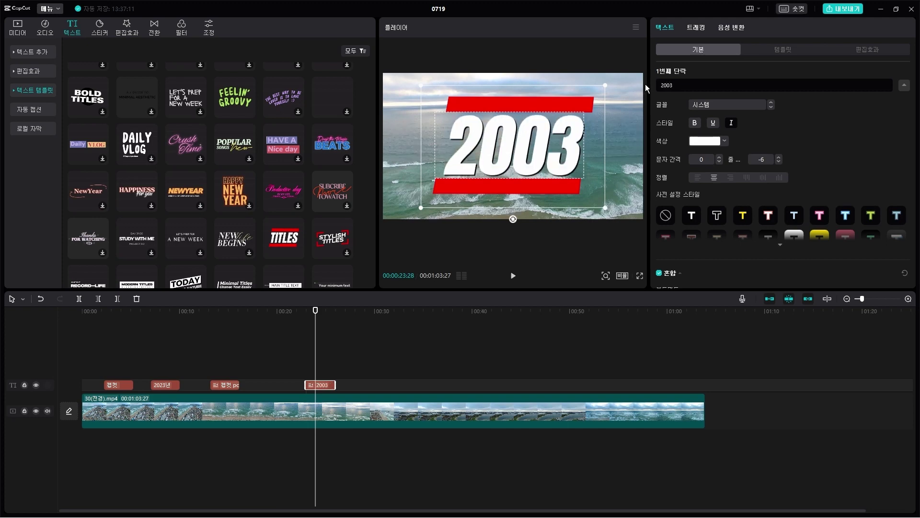
key("BackSpace")
key("BackSpace")
key("BackSpace")
key("BackSpace")
type("ql")
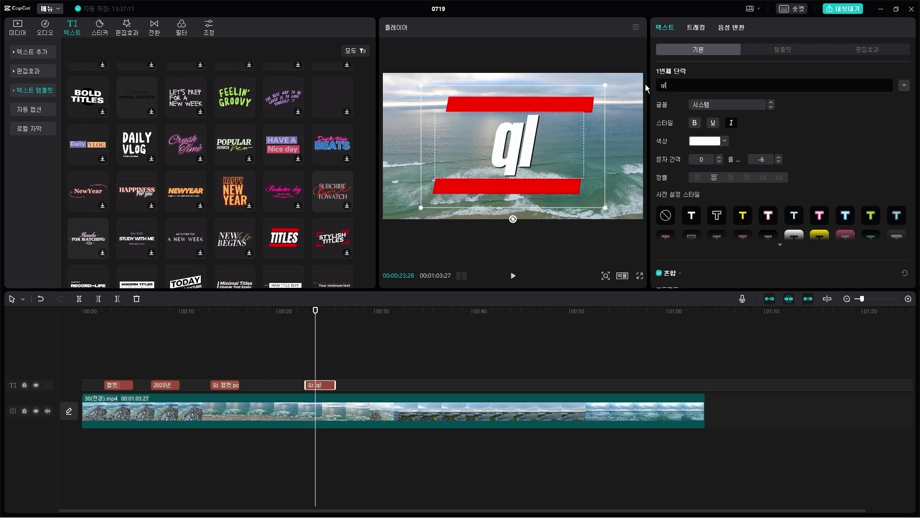
key("BackSpace")
key("BackSpace")
type("비디오코치")
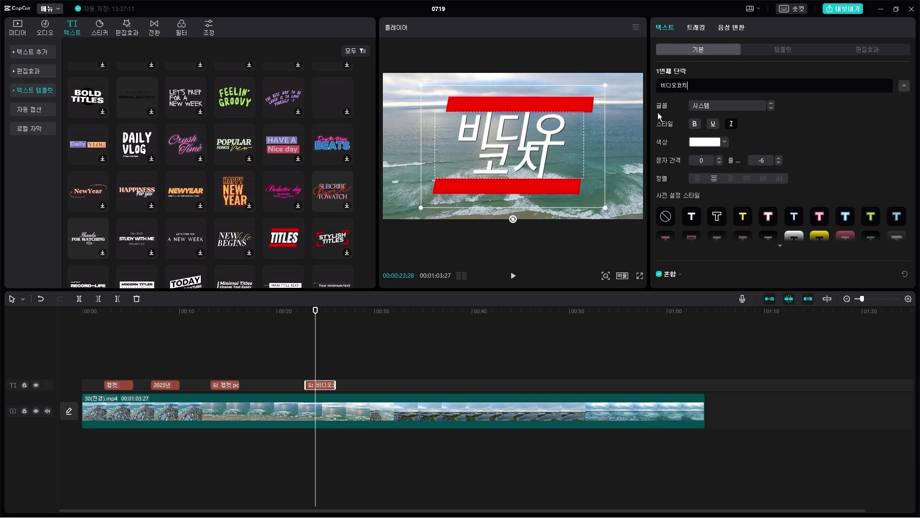
Set the line spacing of the red-barred title to 0
left_click(778, 158)
left_click(777, 162)
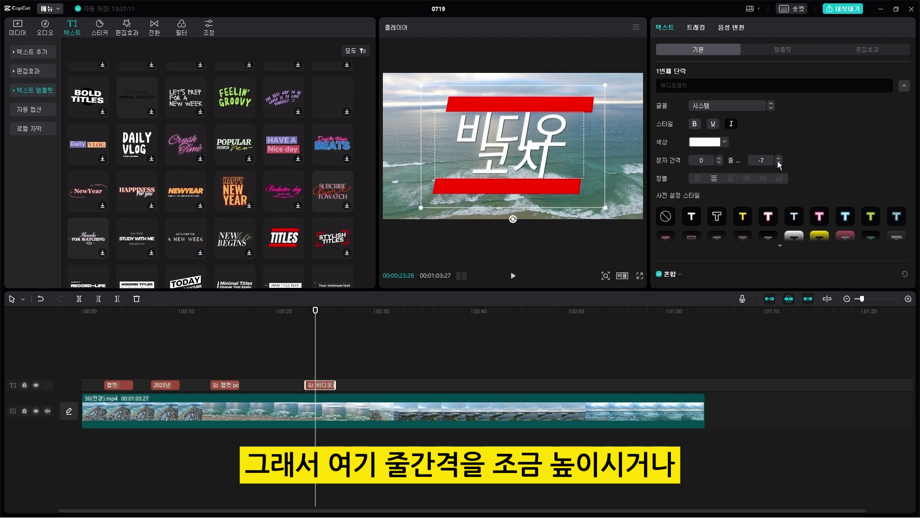
left_click(778, 158)
left_click(778, 158)
left_click(778, 158)
left_click(778, 158)
left_click(778, 158)
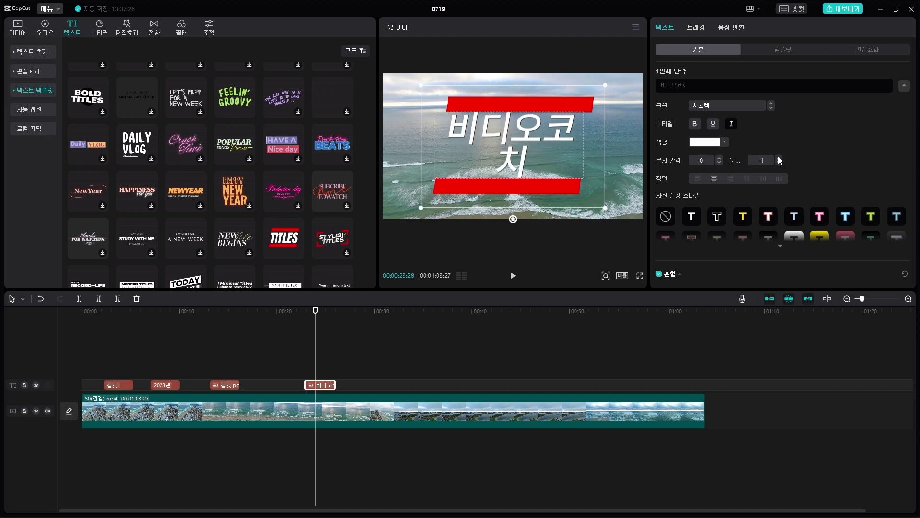
left_click(778, 158)
Split the red-barred title into two lines, with "비디오" above "코치"
left_click(677, 86)
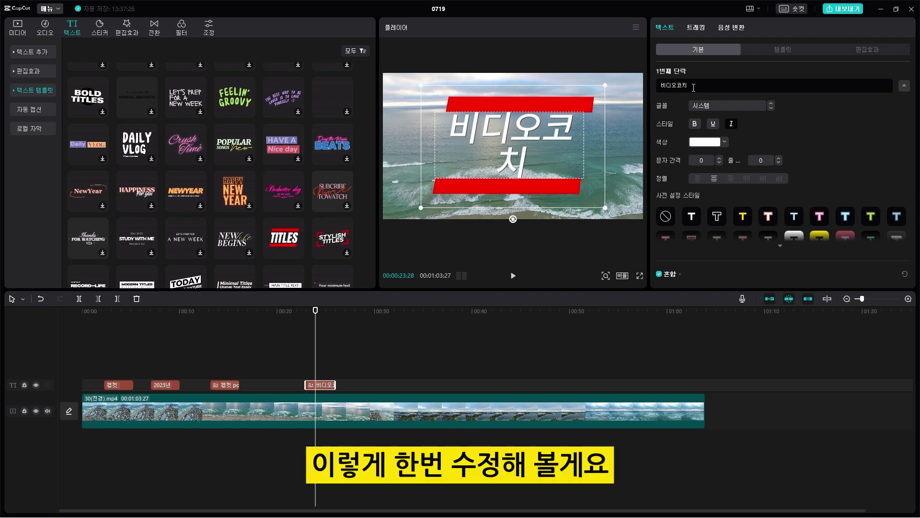
key("Return")
scroll(831, 148, "down", 3)
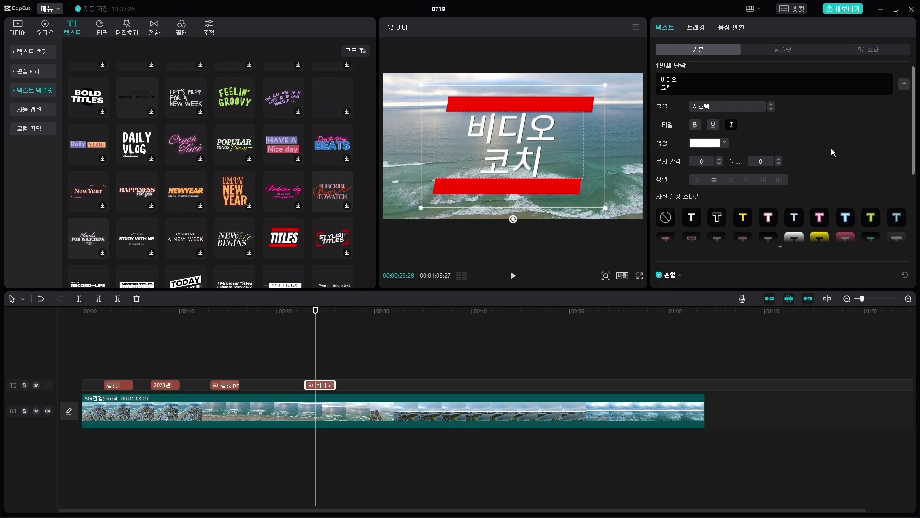
Set the font of the red-barred "비디오 코치" title to NanumGothicBold
scroll(831, 148, "up", 3)
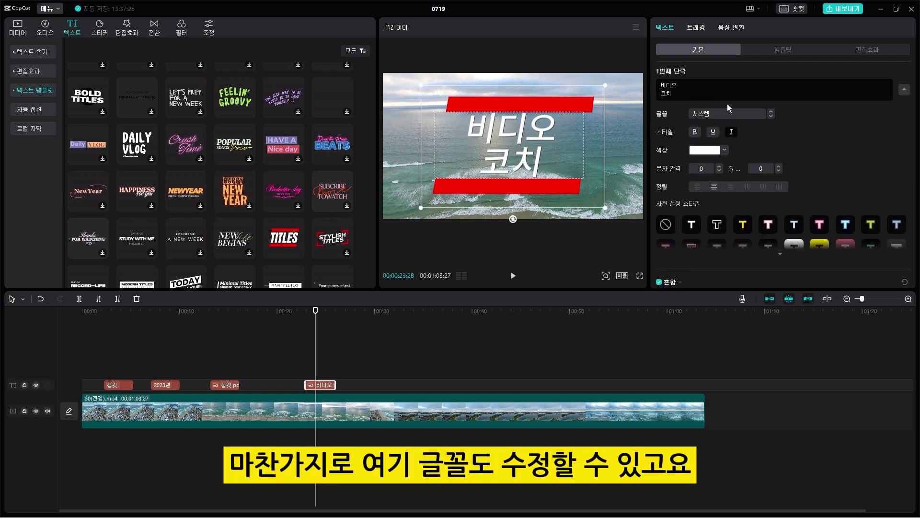
left_click(739, 114)
left_click(721, 159)
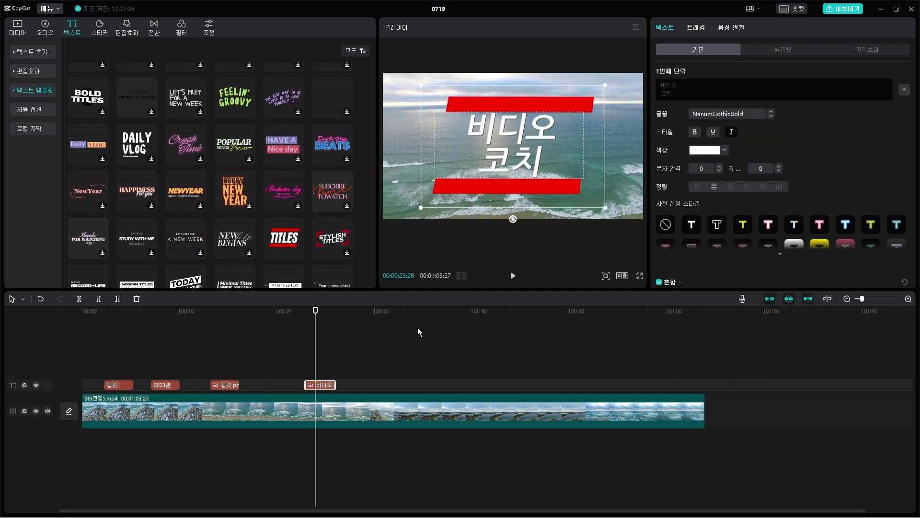
Play back the red-barred "비디오 코치" title from just before its start to review its animation
left_click(313, 315)
left_click_drag(312, 314, 291, 314)
key("space")
key("space")
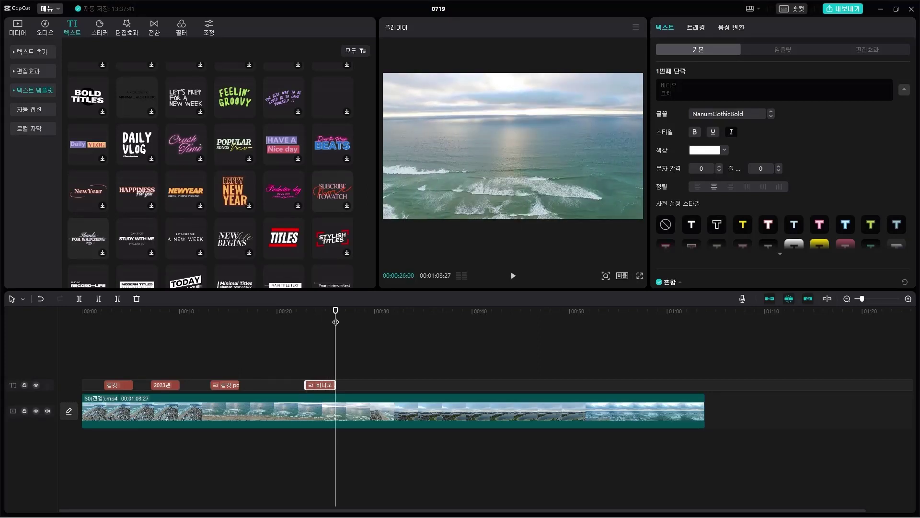
left_click_drag(333, 314, 303, 327)
key("space")
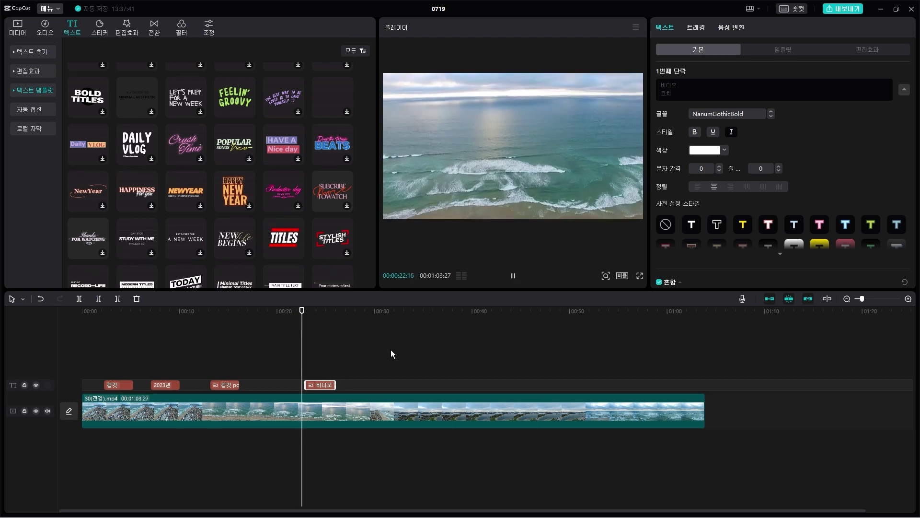
key("space")
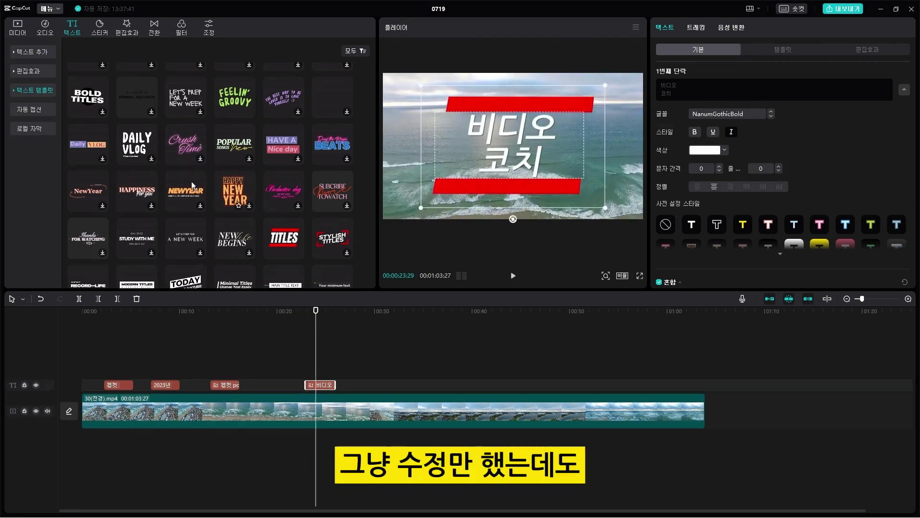
Add the colourful "RETRO OUTFIT IDEAS" text template to the text track at about 00:00:29 and play its opening animation
scroll(309, 192, "down", 10)
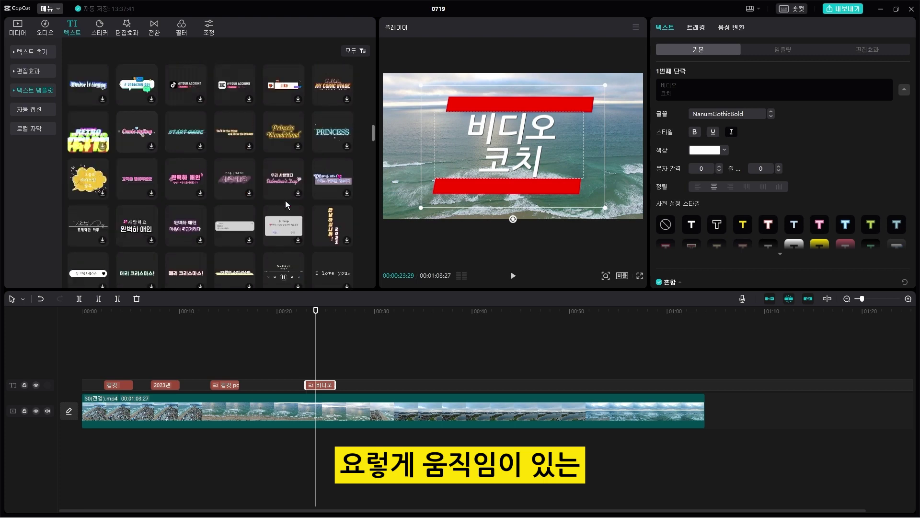
scroll(275, 200, "down", 2)
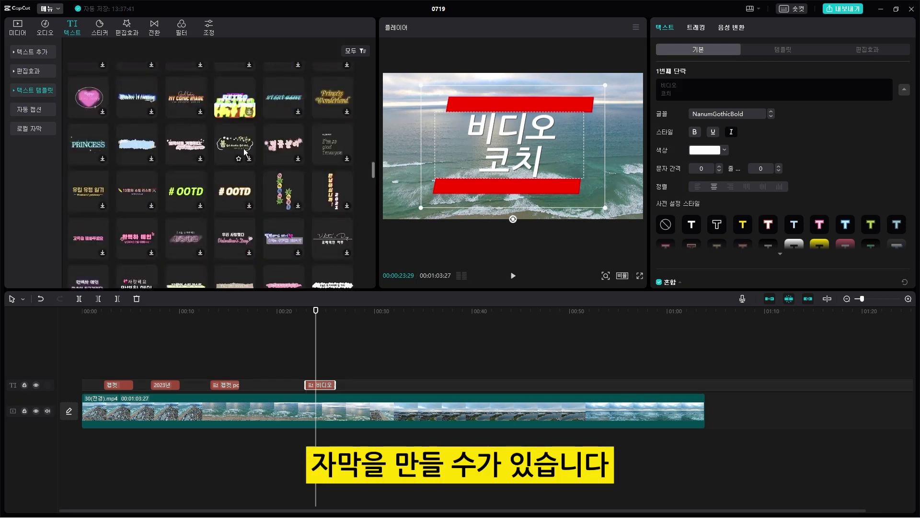
left_click_drag(232, 95, 364, 384)
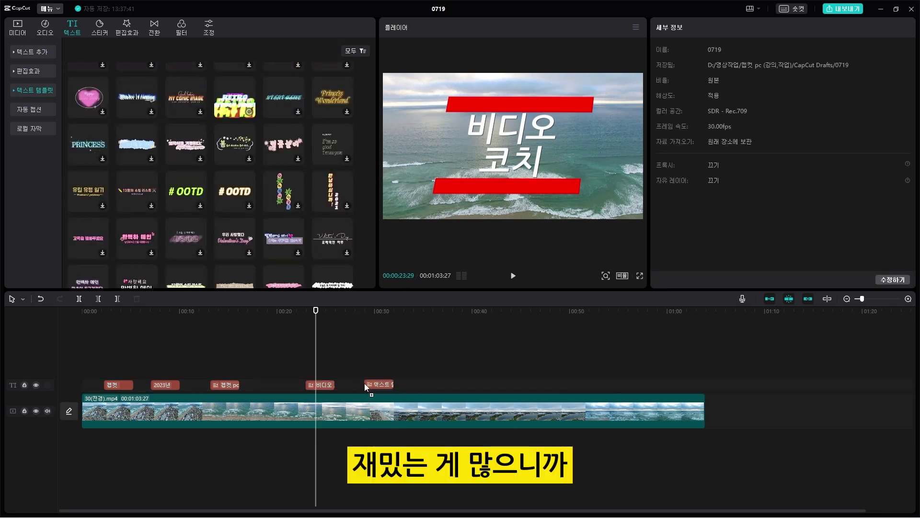
left_click(361, 315)
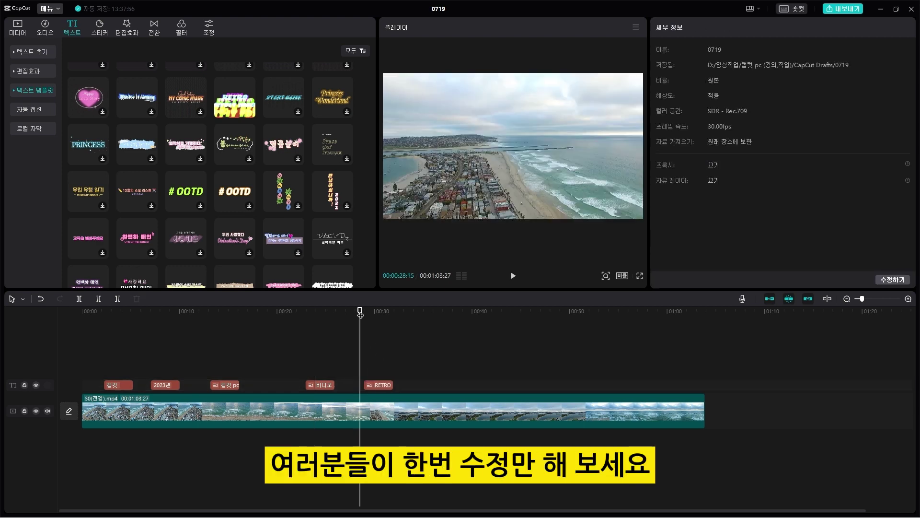
key("space")
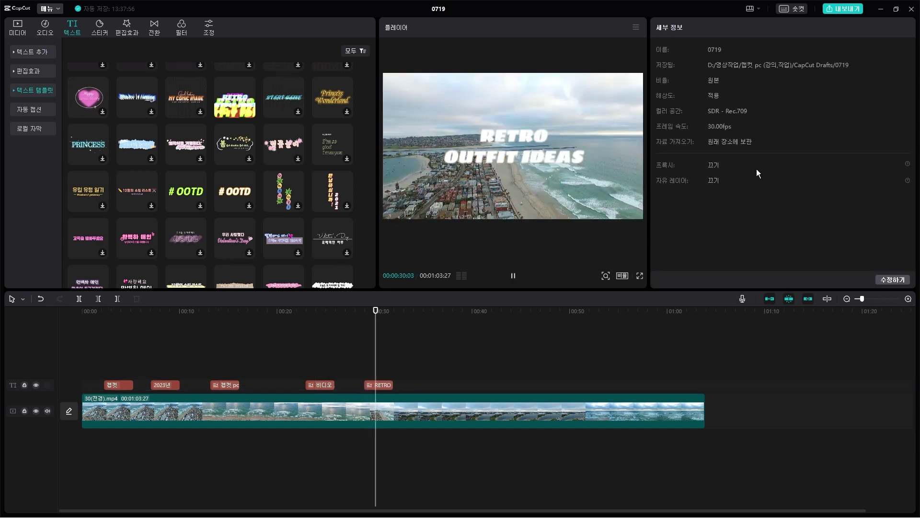
key("space")
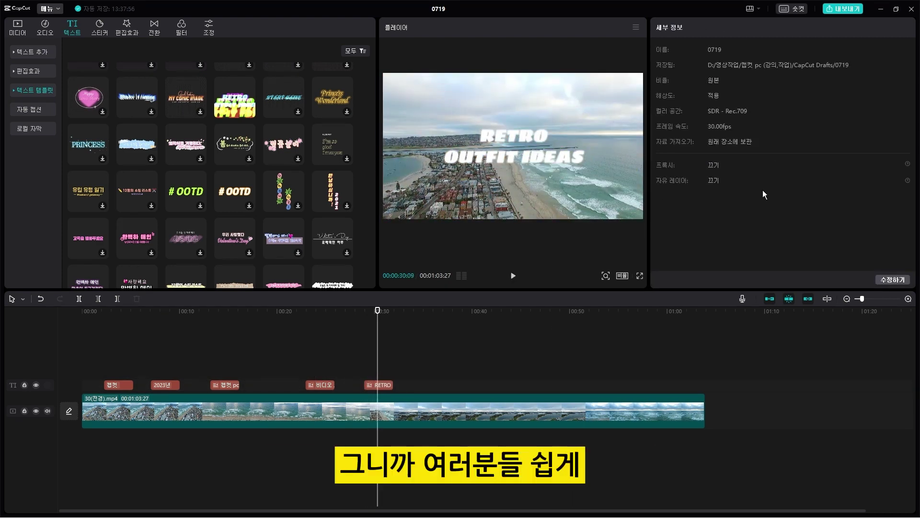
Select the "RETRO OUTFIT IDEAS" title on the text track and highlight its wording in the text settings
left_click(372, 385)
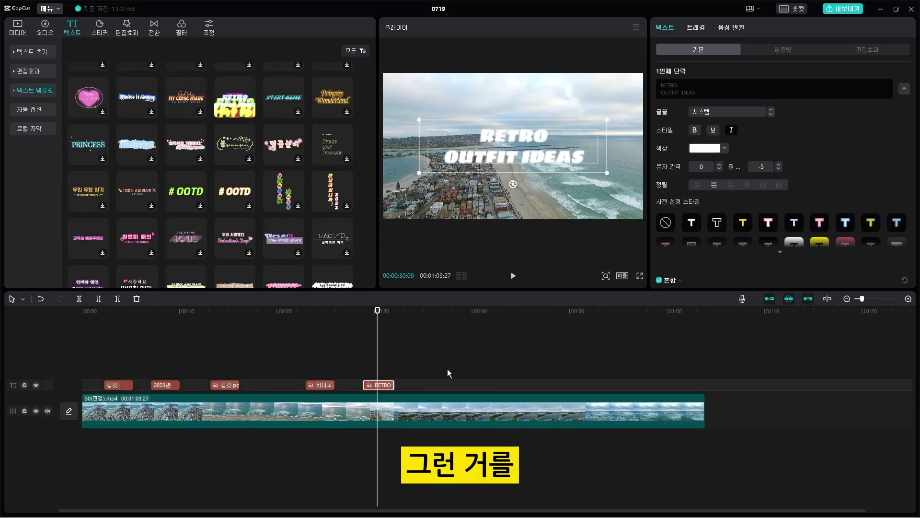
left_click(473, 410)
left_click(372, 385)
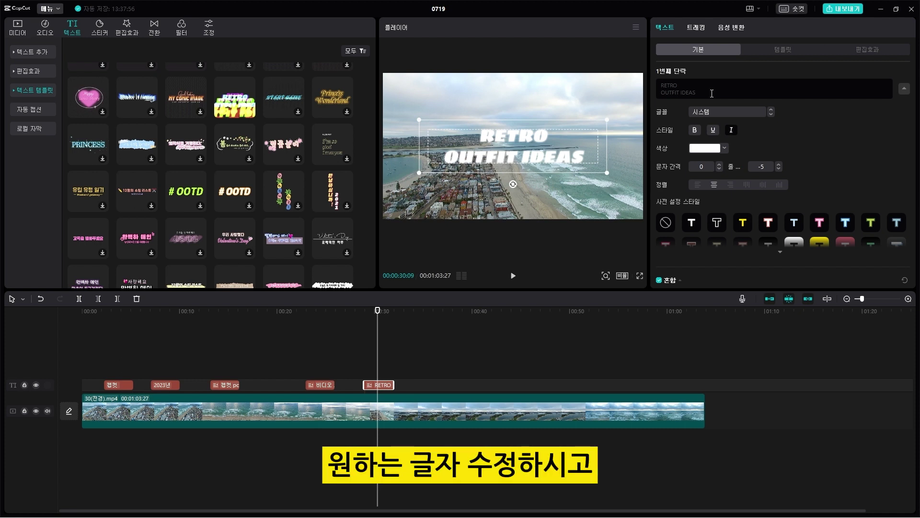
left_click_drag(712, 93, 667, 85)
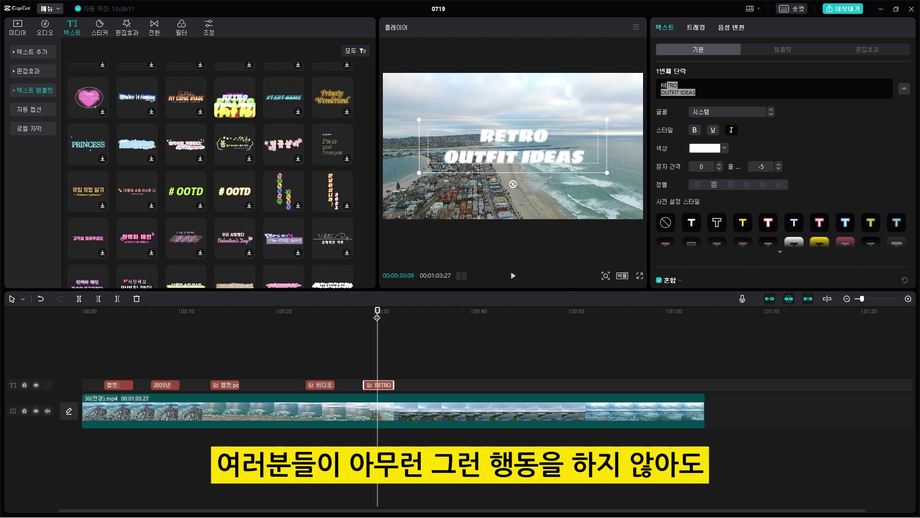
Replay the opening animation of the "RETRO OUTFIT IDEAS" title from its start
left_click_drag(378, 319, 365, 324)
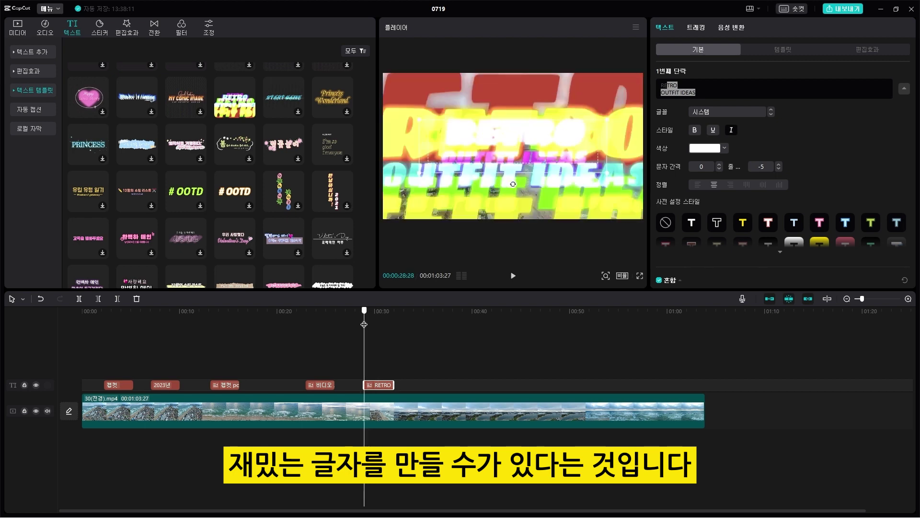
key("space")
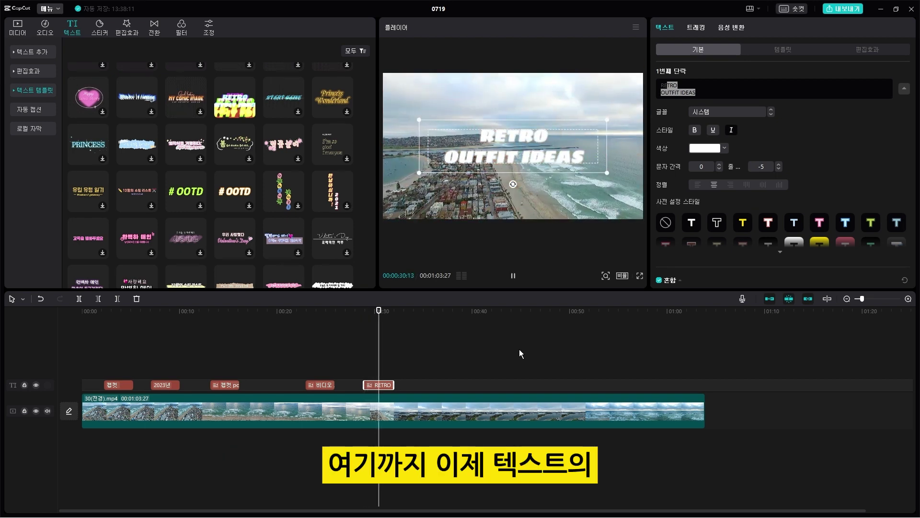
key("space")
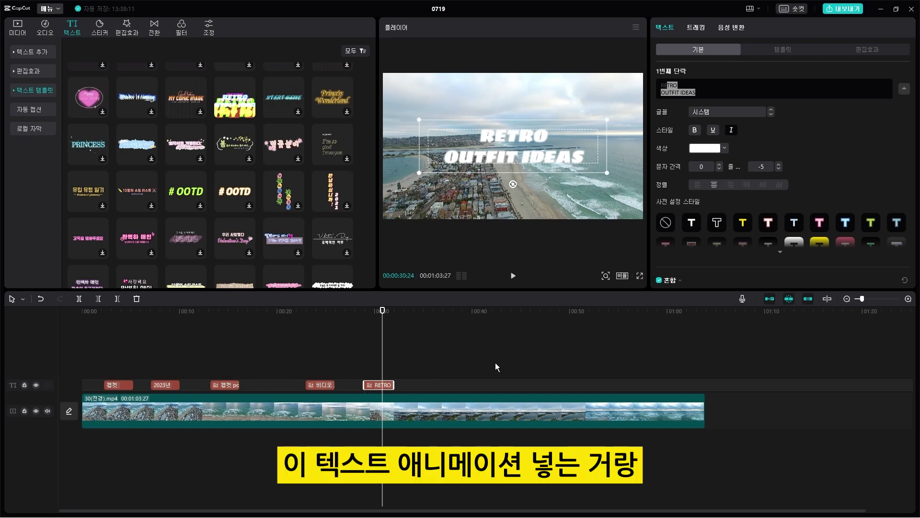
Return to the start of the first title, "캡컷 pc", at 00:00:02:18 and select it
mouse_move(382, 311)
left_mouse_down()
mouse_move(71, 346)
mouse_move(108, 374)
left_mouse_up()
left_click(128, 387)
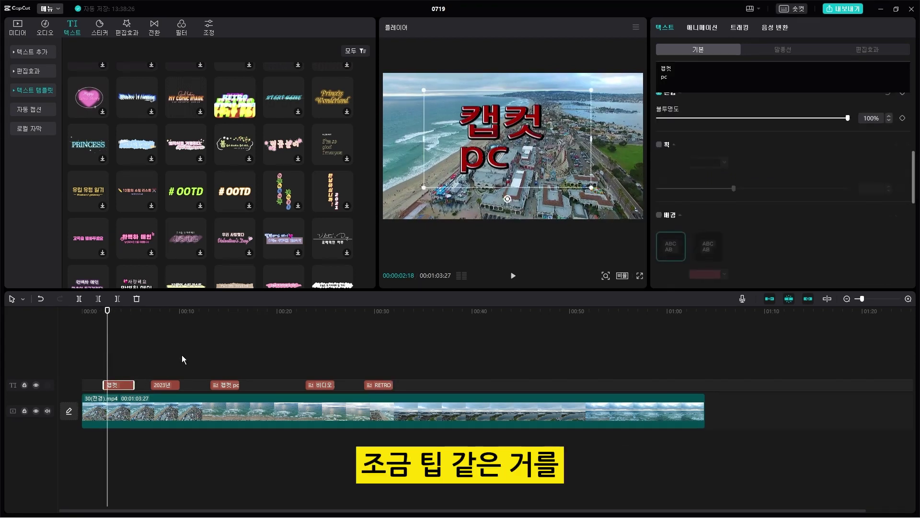